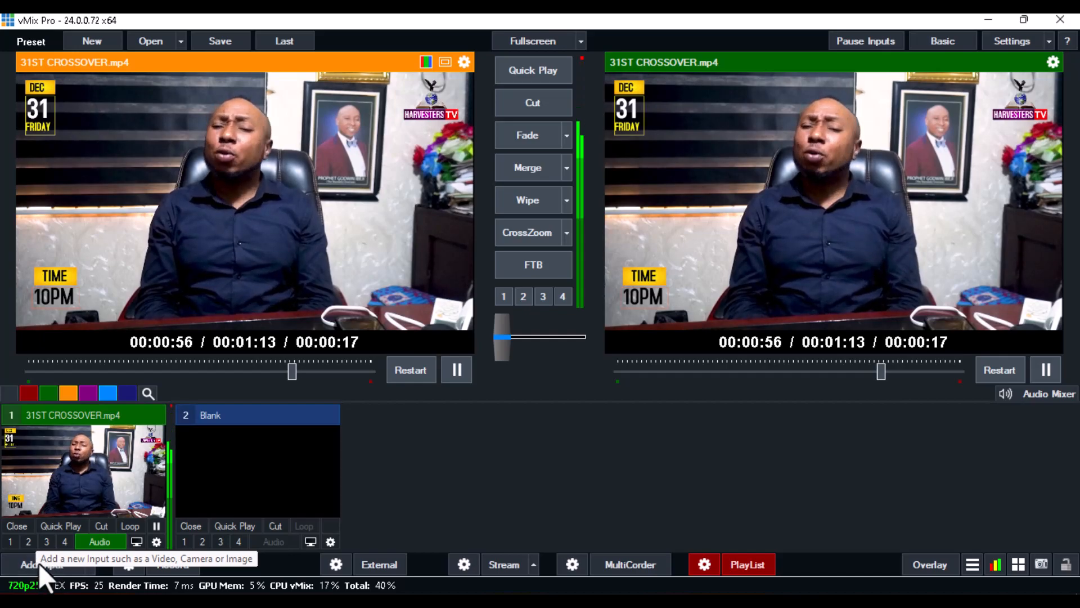
Add the GT title template "Title 78- The Archer Blue" as a new input and close its title editor.
{"action": "left_click", "coordinate": [38, 562]}
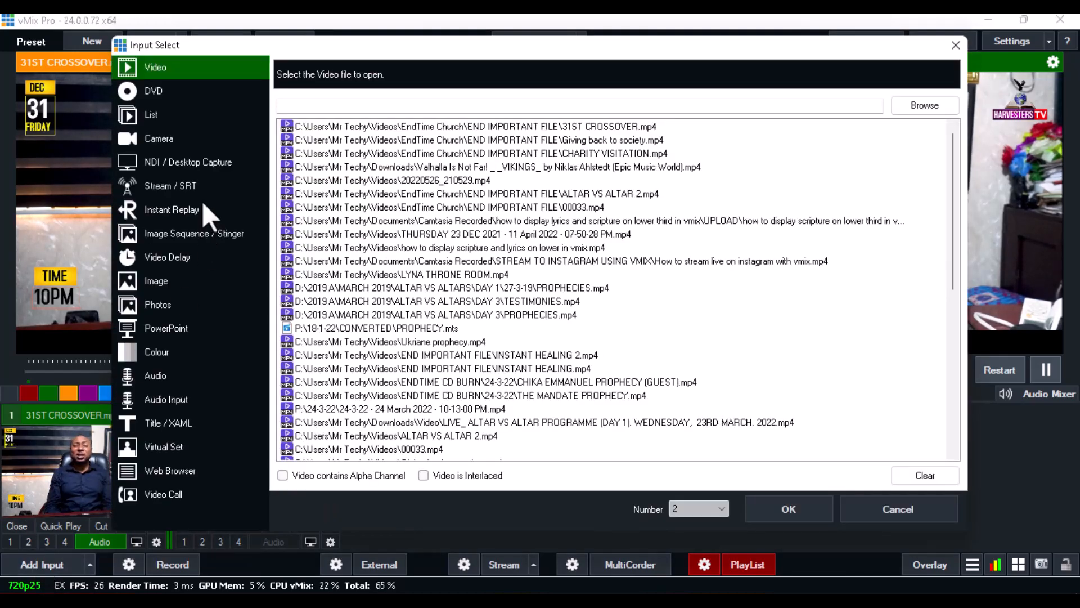
{"action": "left_click", "coordinate": [178, 424]}
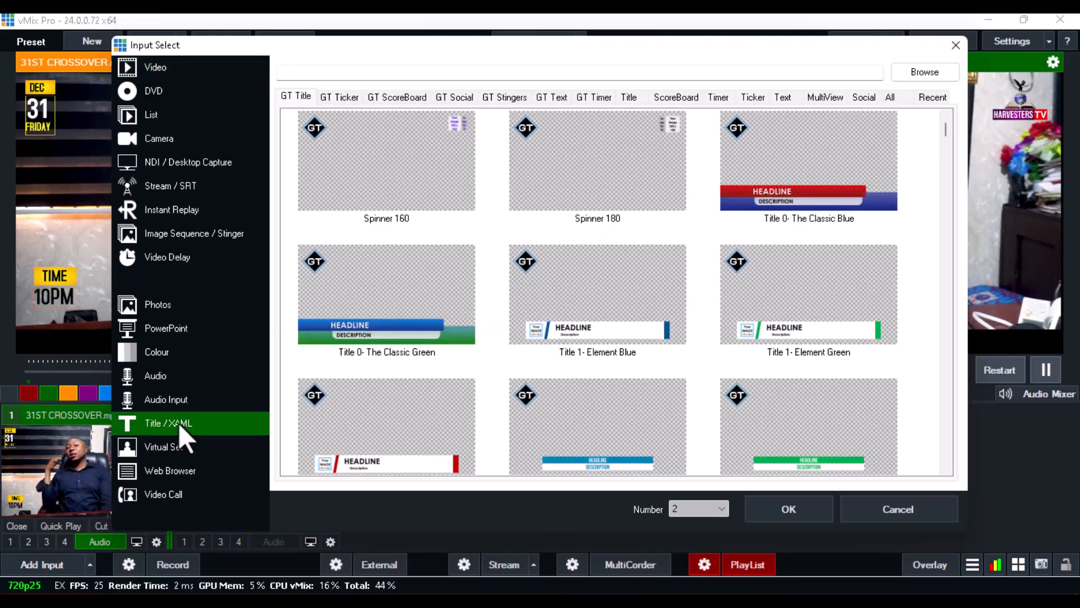
{"action": "left_click", "coordinate": [497, 219]}
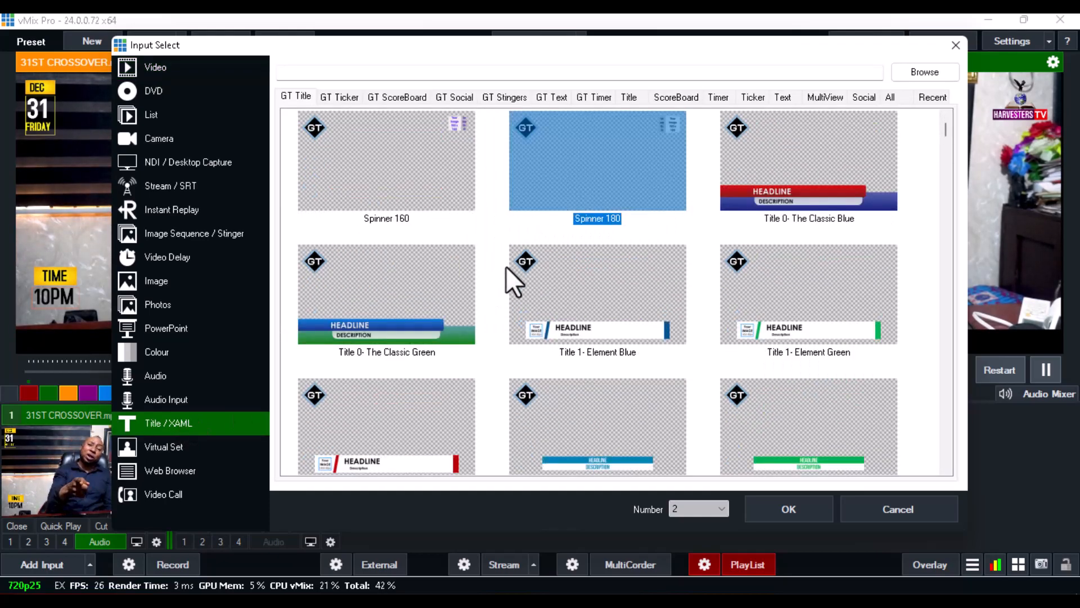
{"action": "scroll", "coordinate": [495, 272], "scroll_direction": "down", "scroll_amount": 10}
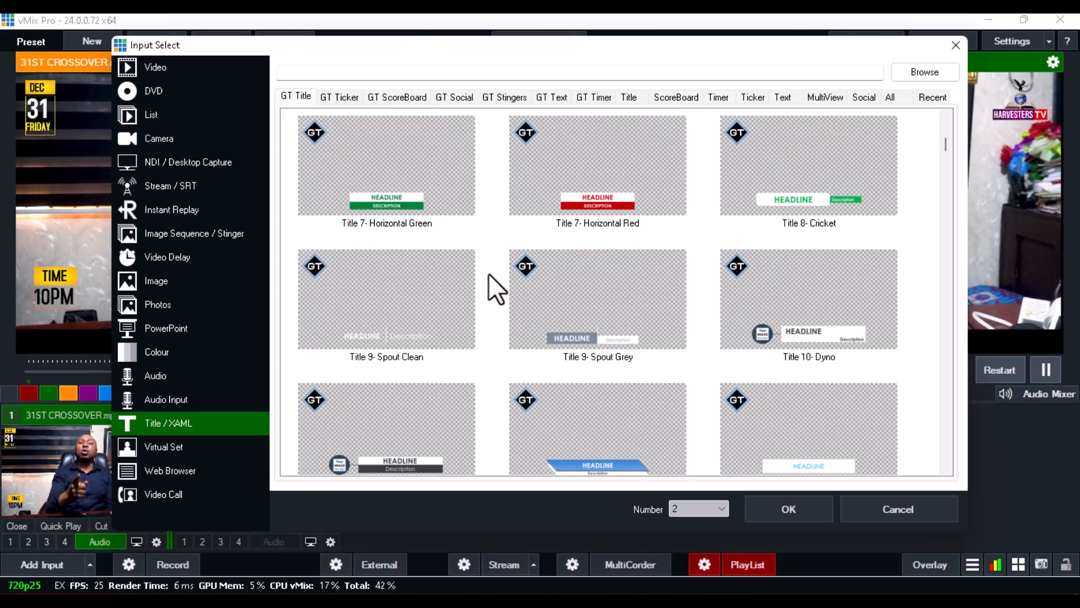
{"action": "scroll", "coordinate": [489, 272], "scroll_direction": "down", "scroll_amount": 10}
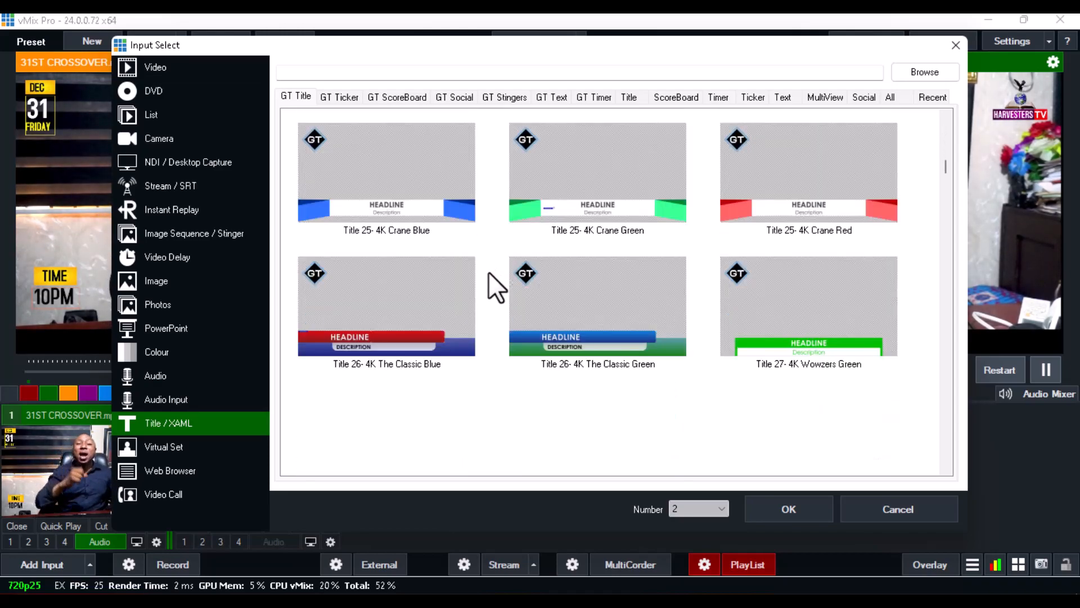
{"action": "scroll", "coordinate": [488, 272], "scroll_direction": "down", "scroll_amount": 10}
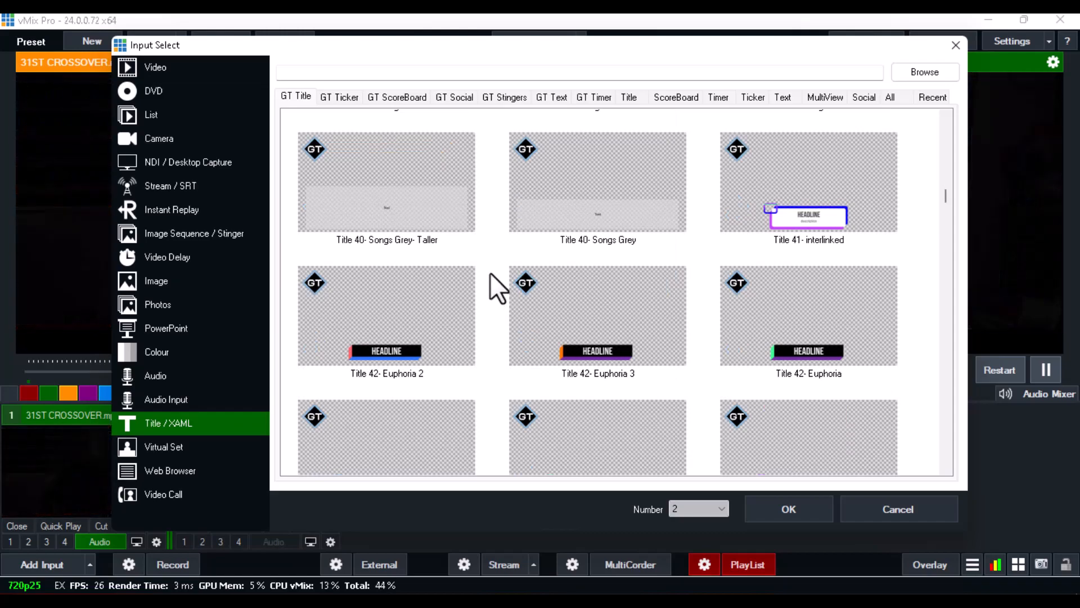
{"action": "scroll", "coordinate": [491, 274], "scroll_direction": "down", "scroll_amount": 2}
{"action": "scroll", "coordinate": [490, 274], "scroll_direction": "down", "scroll_amount": 2}
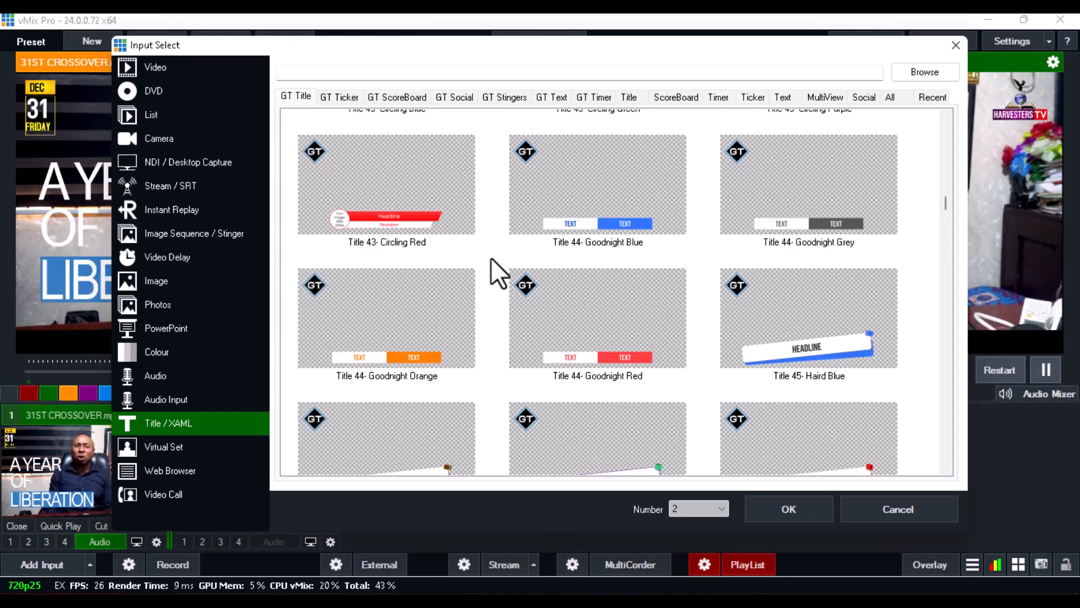
{"action": "scroll", "coordinate": [490, 258], "scroll_direction": "down", "scroll_amount": 5}
{"action": "scroll", "coordinate": [490, 259], "scroll_direction": "down", "scroll_amount": 8}
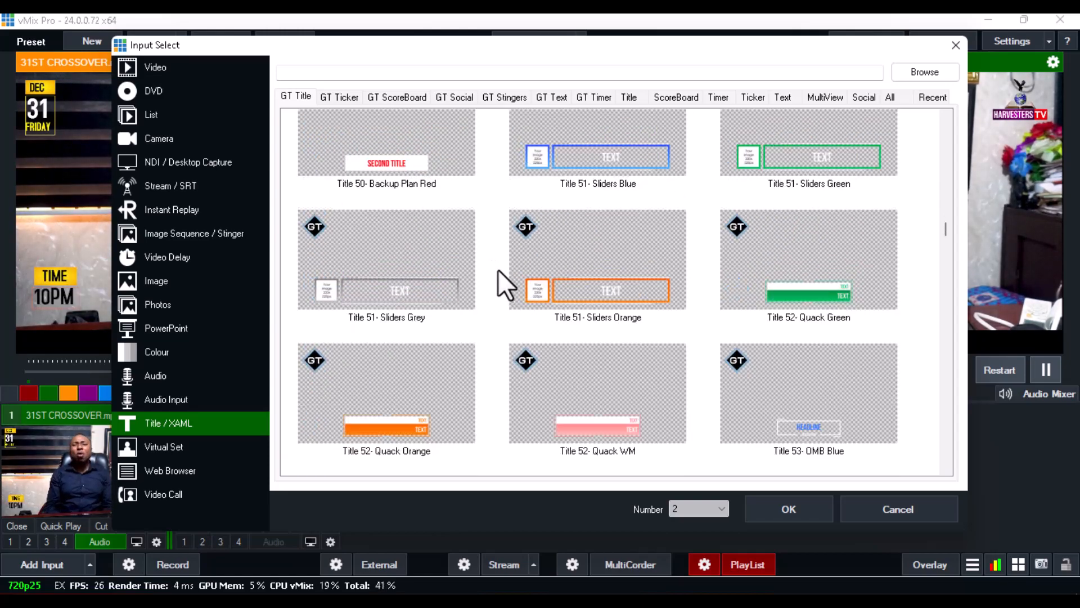
{"action": "scroll", "coordinate": [498, 269], "scroll_direction": "down", "scroll_amount": 10}
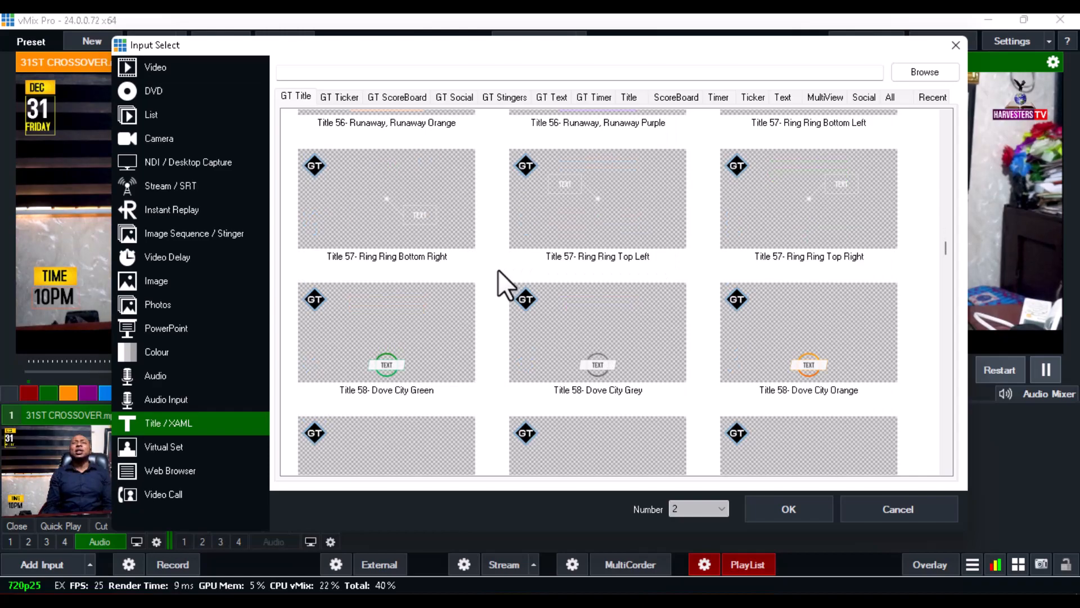
{"action": "scroll", "coordinate": [498, 269], "scroll_direction": "down", "scroll_amount": 4}
{"action": "scroll", "coordinate": [497, 273], "scroll_direction": "down", "scroll_amount": 10}
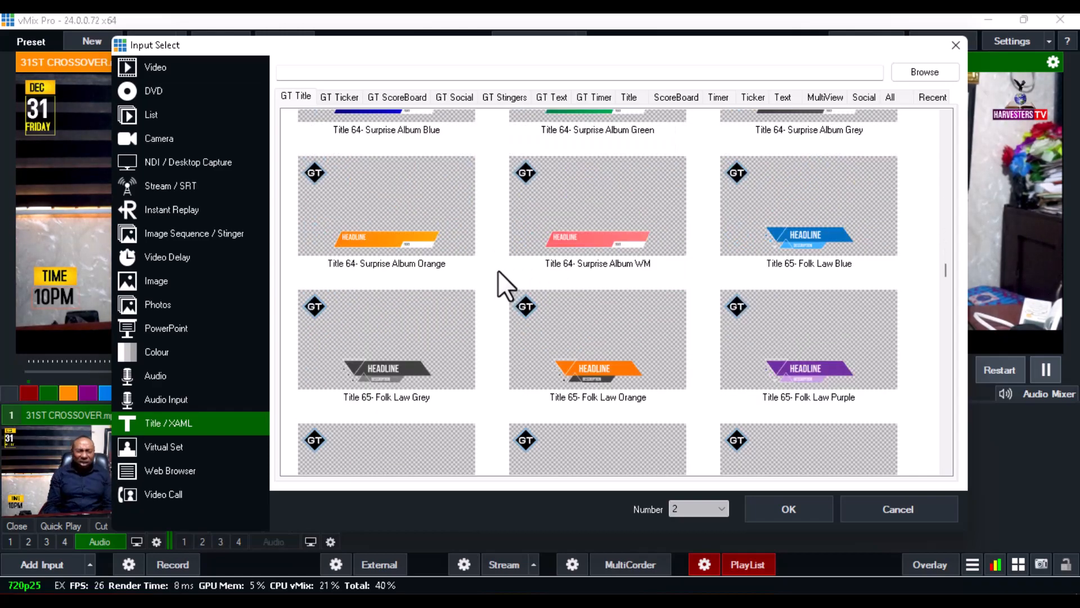
{"action": "scroll", "coordinate": [498, 271], "scroll_direction": "up", "scroll_amount": 2}
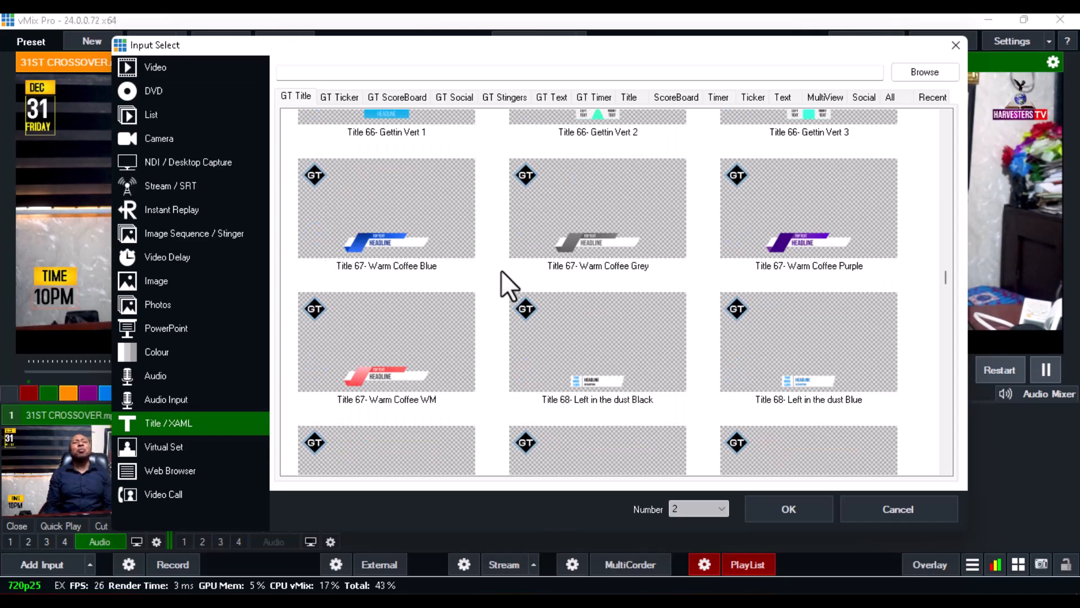
{"action": "scroll", "coordinate": [501, 275], "scroll_direction": "down", "scroll_amount": 6}
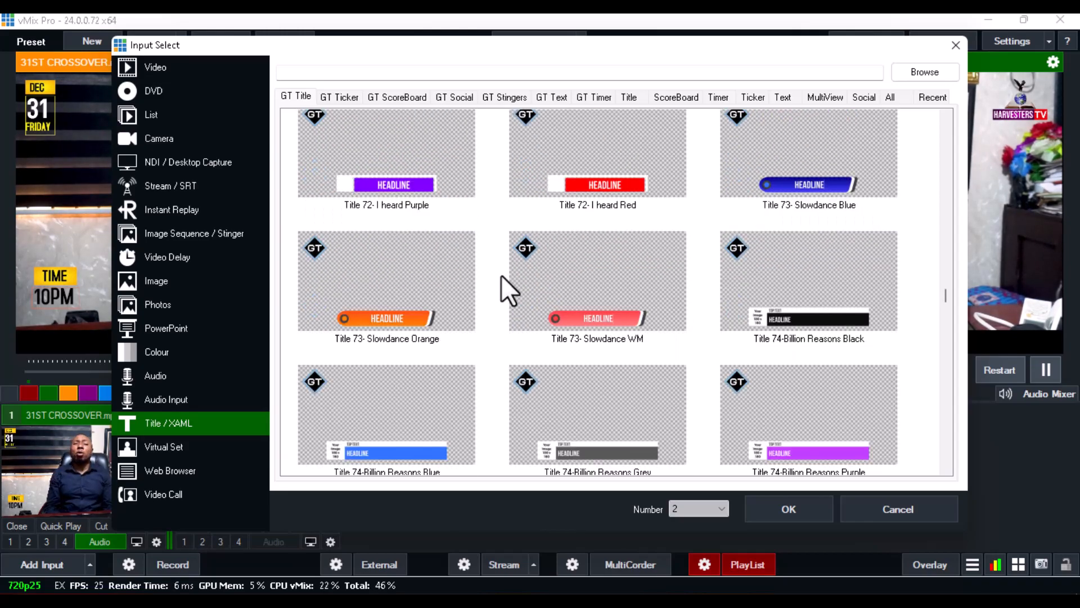
{"action": "scroll", "coordinate": [501, 275], "scroll_direction": "down", "scroll_amount": 7}
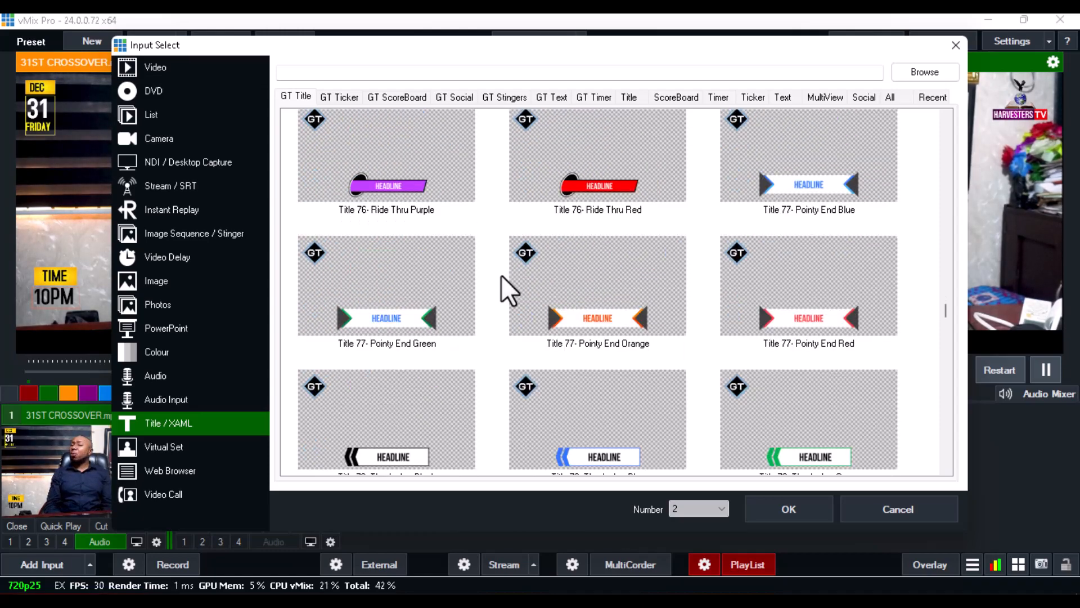
{"action": "scroll", "coordinate": [732, 322], "scroll_direction": "down", "scroll_amount": 3}
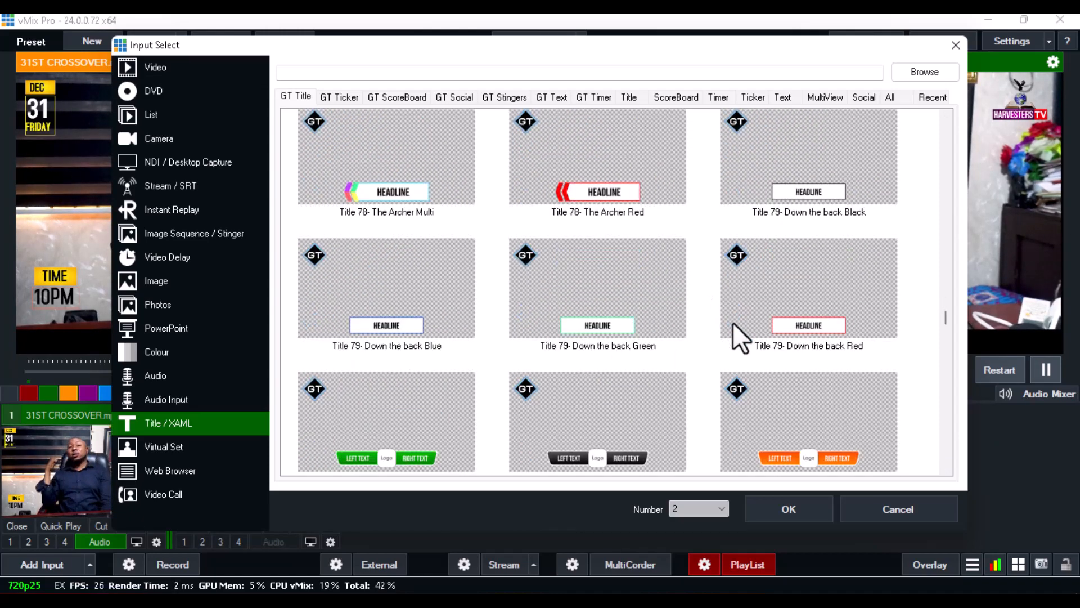
{"action": "scroll", "coordinate": [733, 323], "scroll_direction": "up", "scroll_amount": 3}
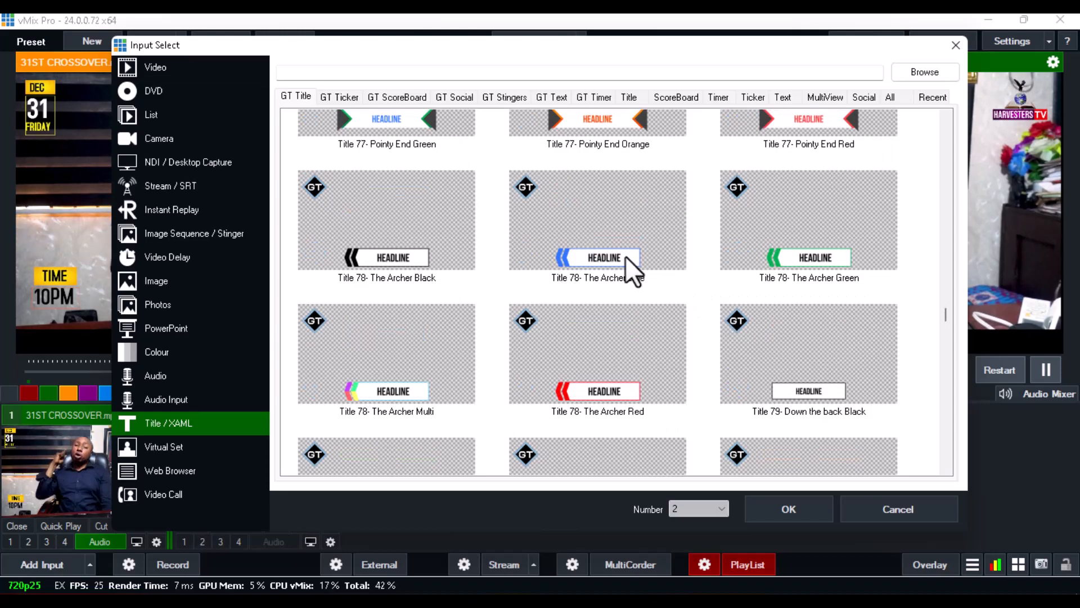
{"action": "left_click", "coordinate": [584, 237]}
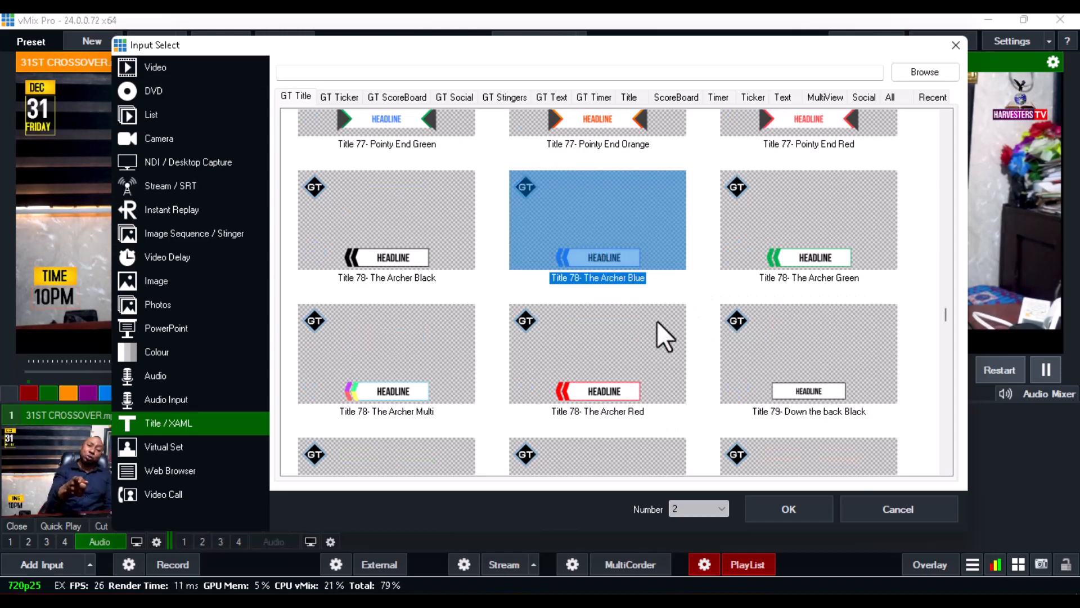
{"action": "left_click", "coordinate": [765, 509]}
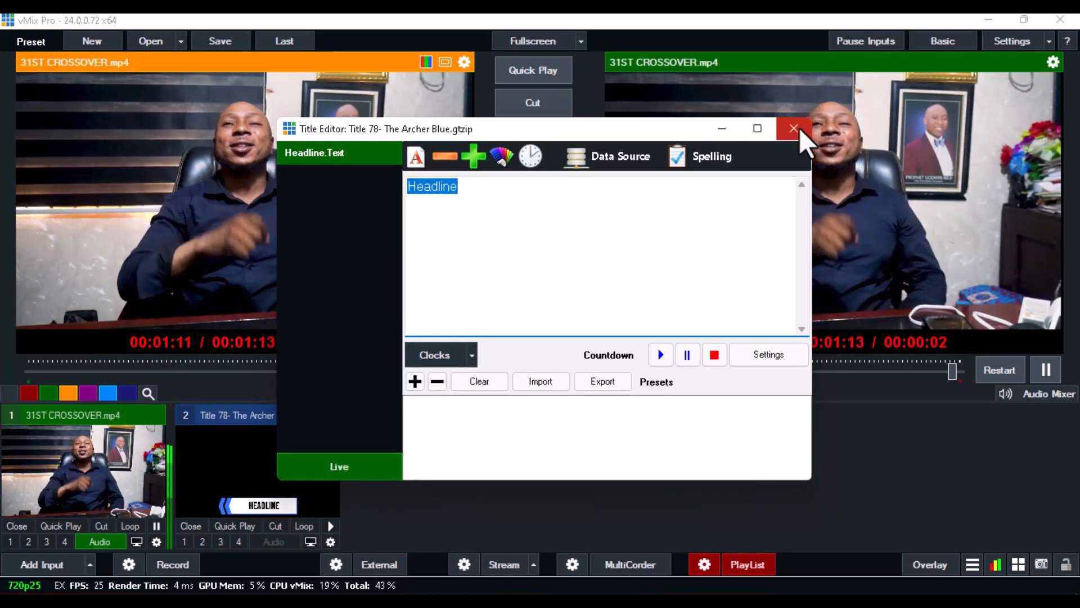
{"action": "left_click", "coordinate": [790, 129]}
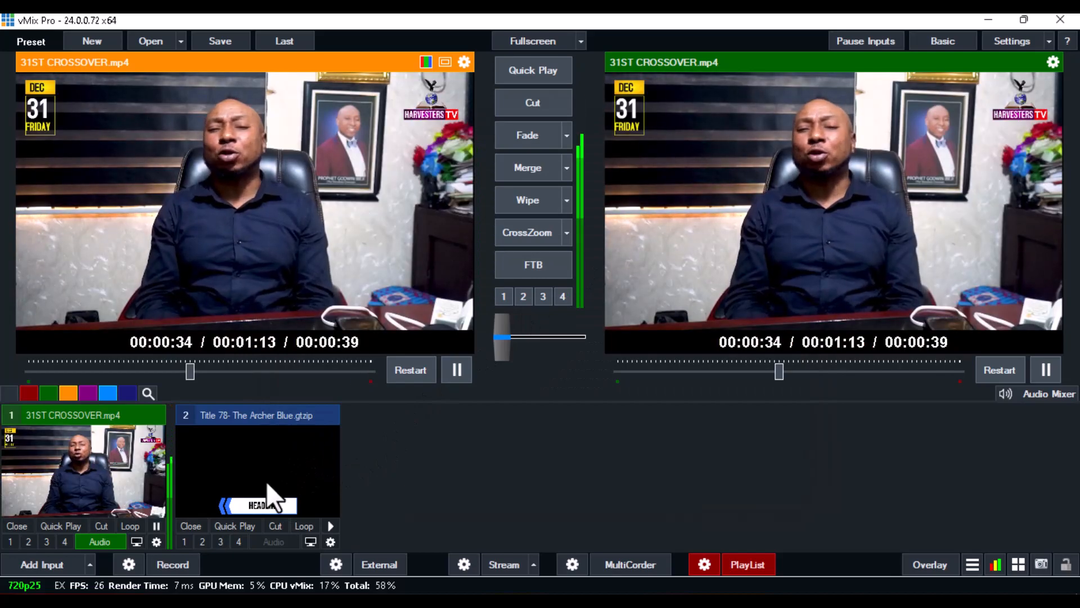
Load the title input into preview, replace its headline text with the presenter's name, and move the editor clear of the preview.
{"action": "left_click", "coordinate": [266, 481]}
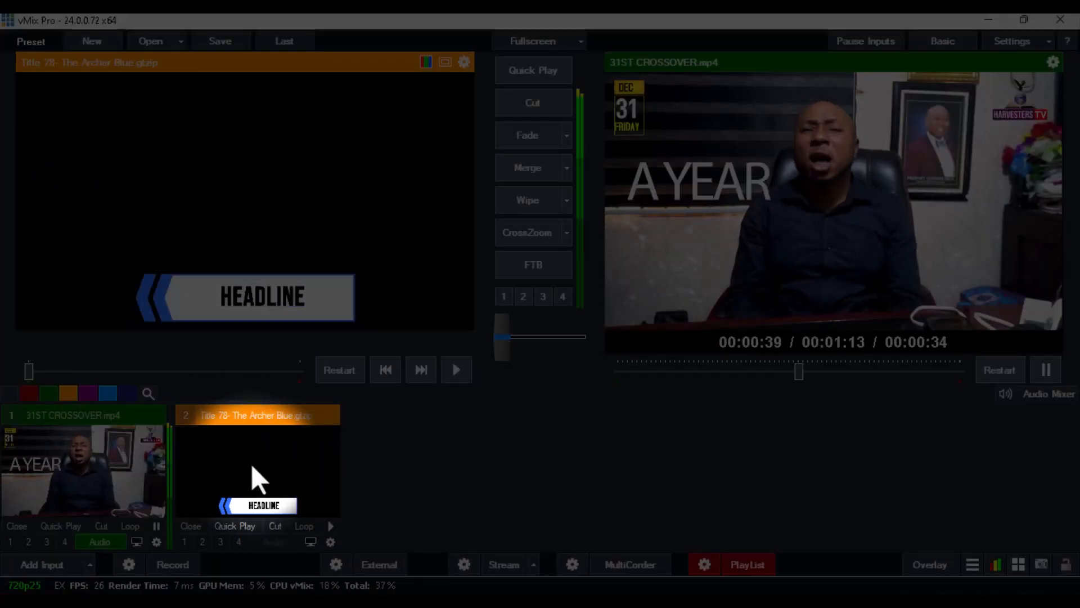
{"action": "right_click", "coordinate": [251, 464]}
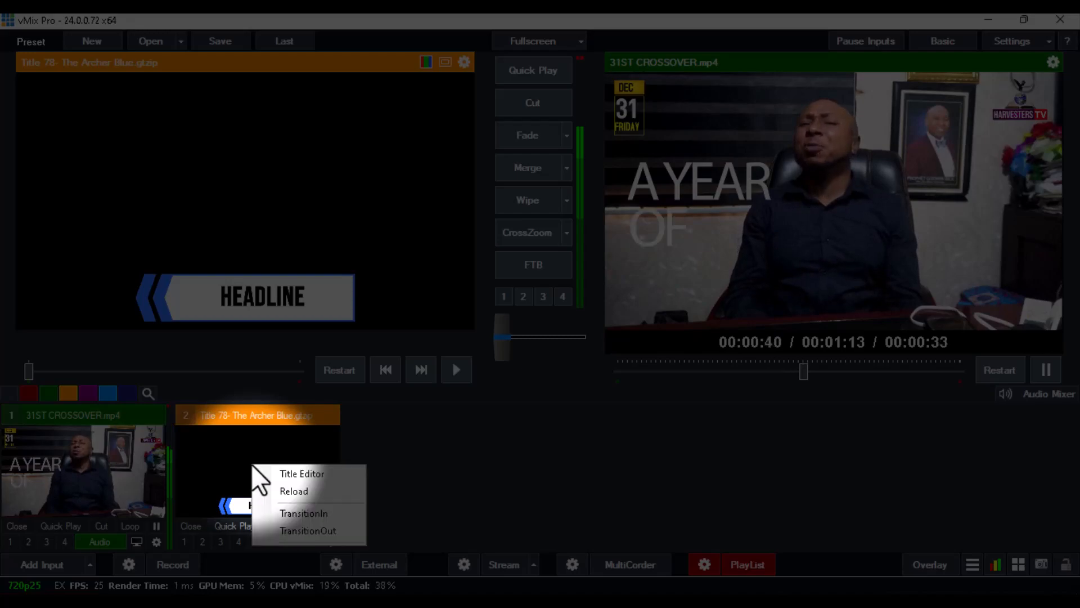
{"action": "left_click", "coordinate": [347, 448]}
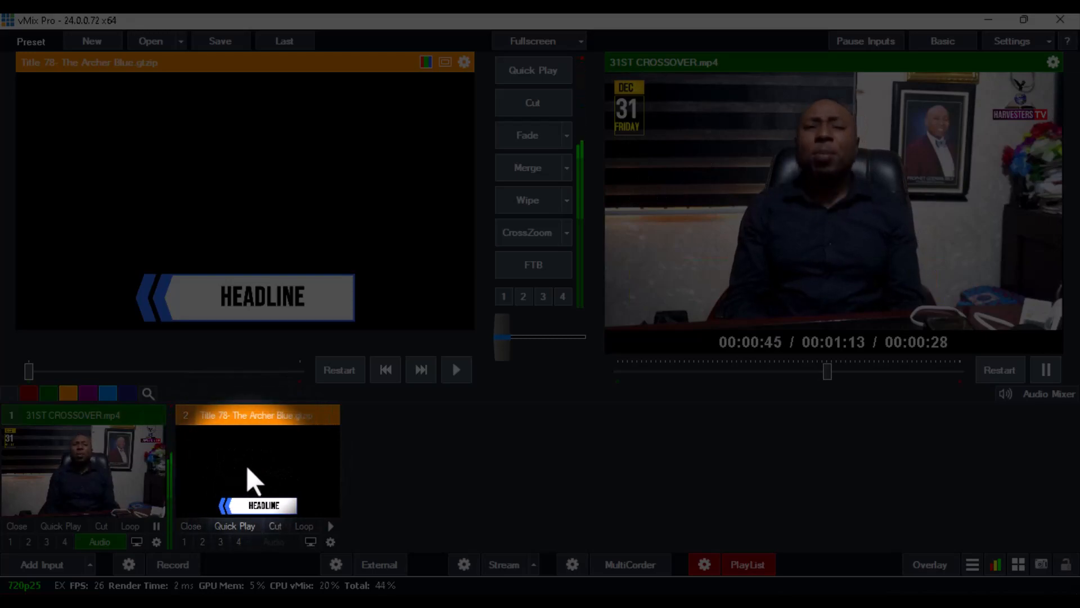
{"action": "right_click", "coordinate": [245, 457]}
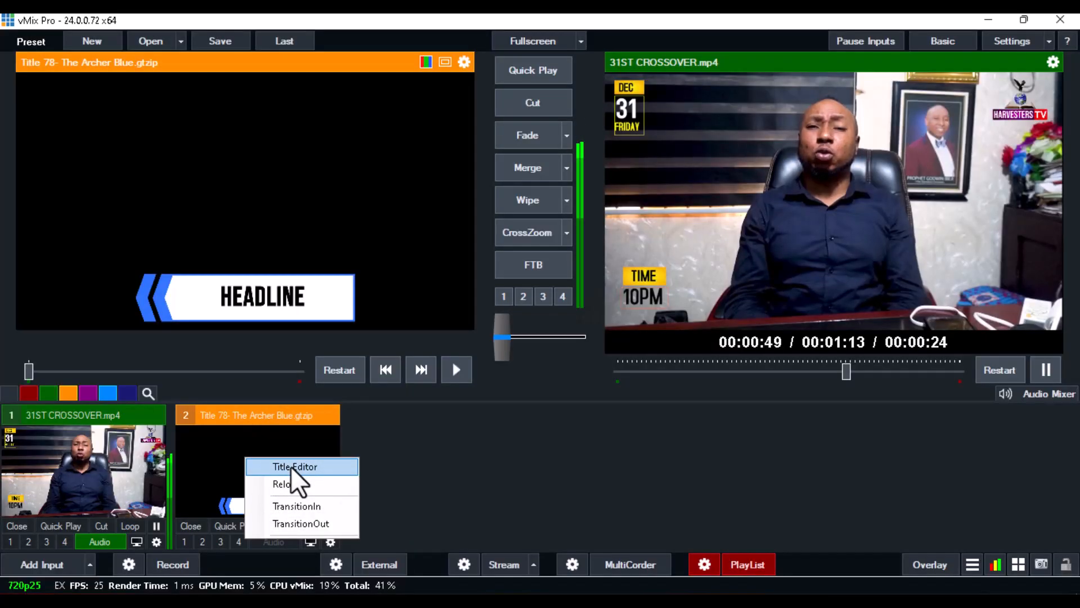
{"action": "left_click", "coordinate": [290, 466]}
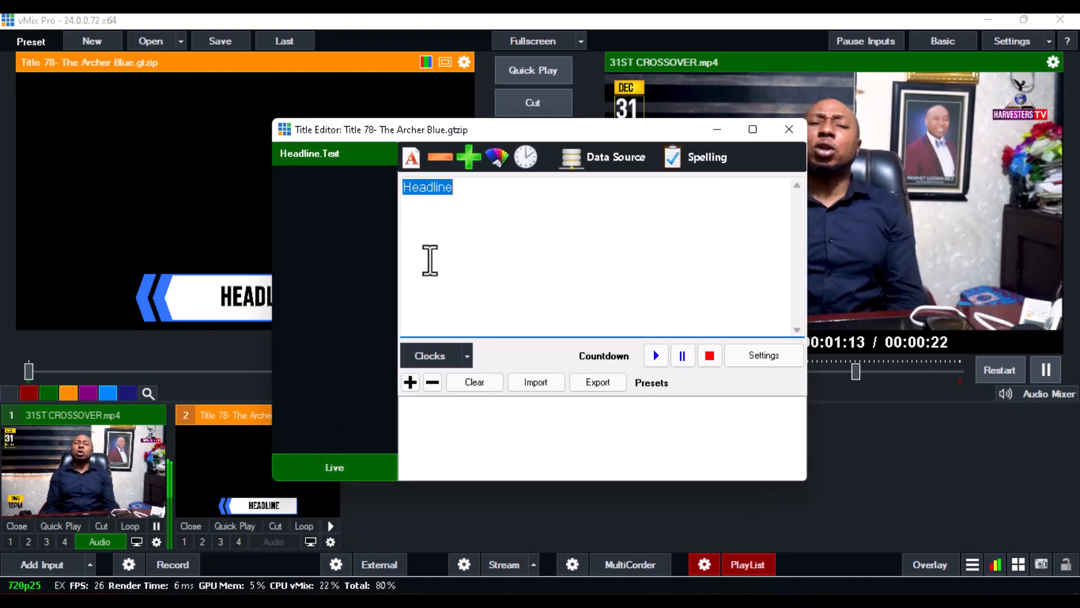
{"action": "type", "text": "PAUL "}
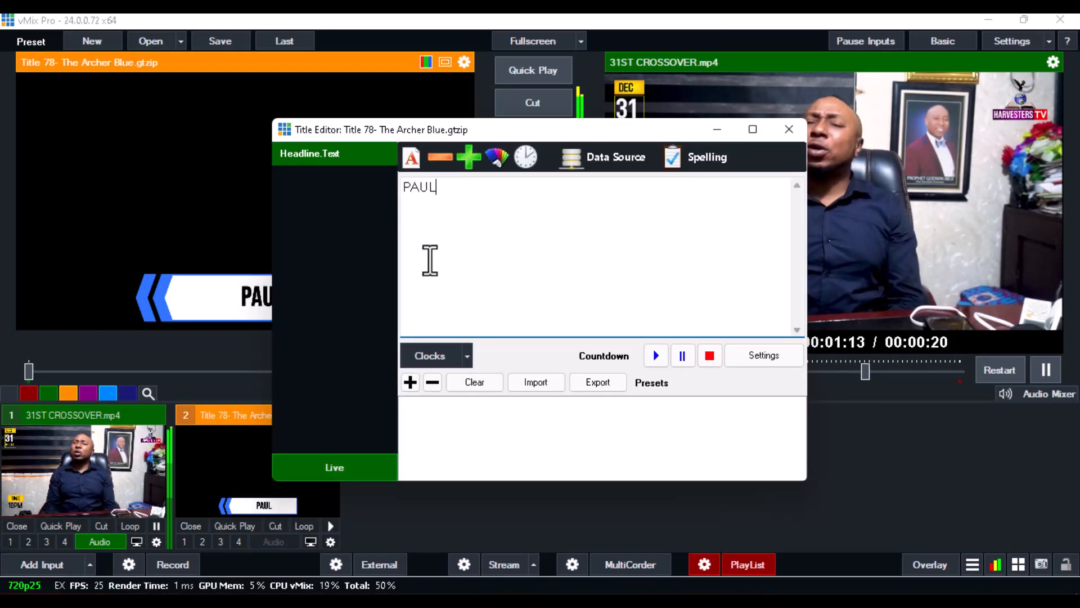
{"action": "type", "text": "TECHIE"}
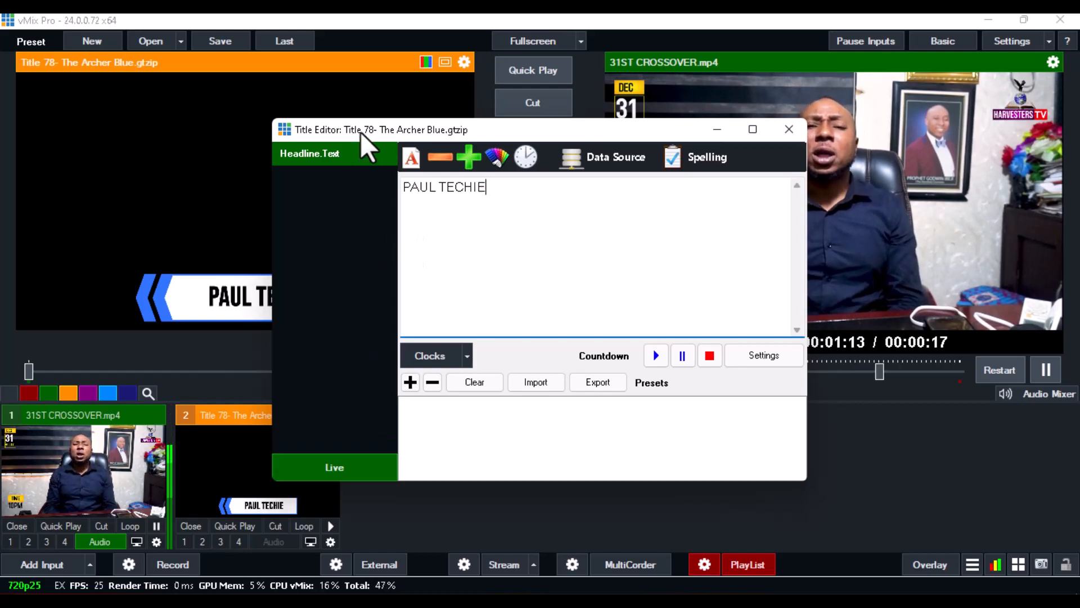
{"action": "left_click_drag", "start_coordinate": [363, 131], "coordinate": [576, 215]}
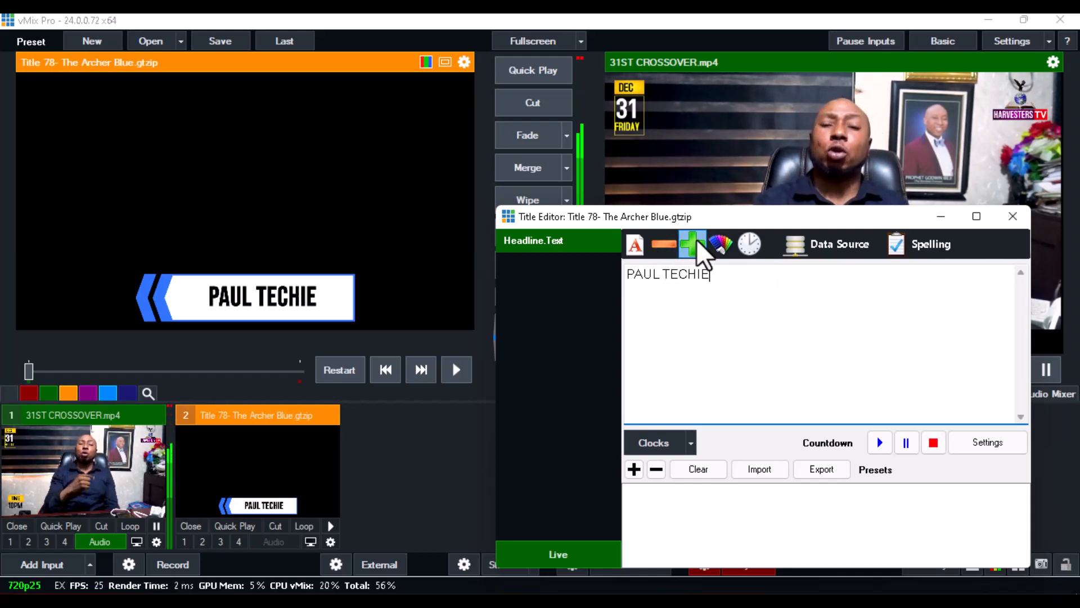
Examine the headline's font, weight and size options without applying a change, and close the title editor.
{"action": "left_click", "coordinate": [636, 249]}
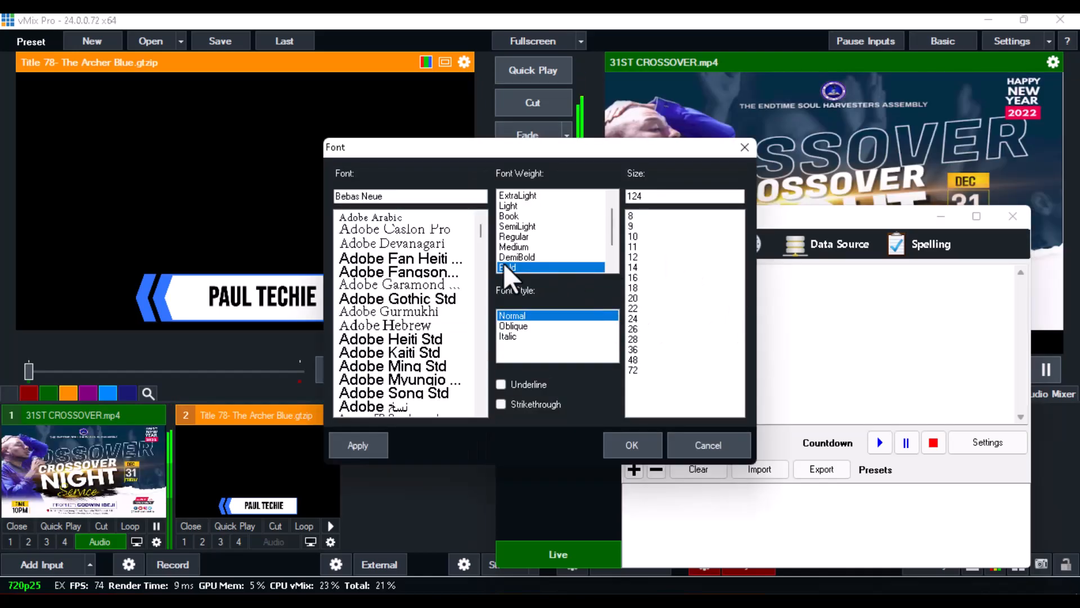
{"action": "left_click", "coordinate": [380, 270]}
{"action": "scroll", "coordinate": [380, 267], "scroll_direction": "down", "scroll_amount": 5}
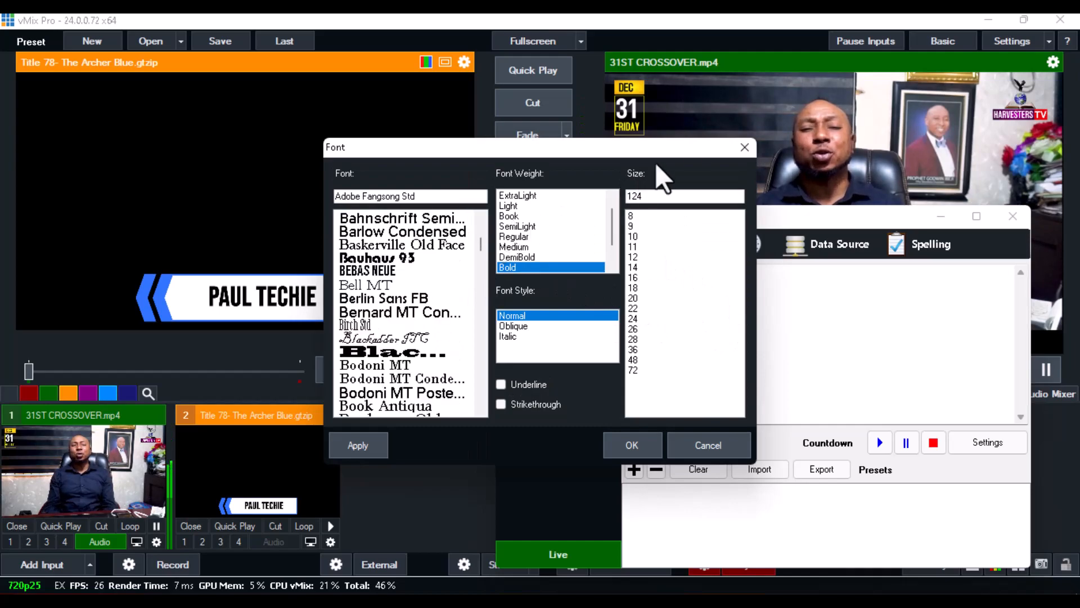
{"action": "left_click", "coordinate": [743, 148]}
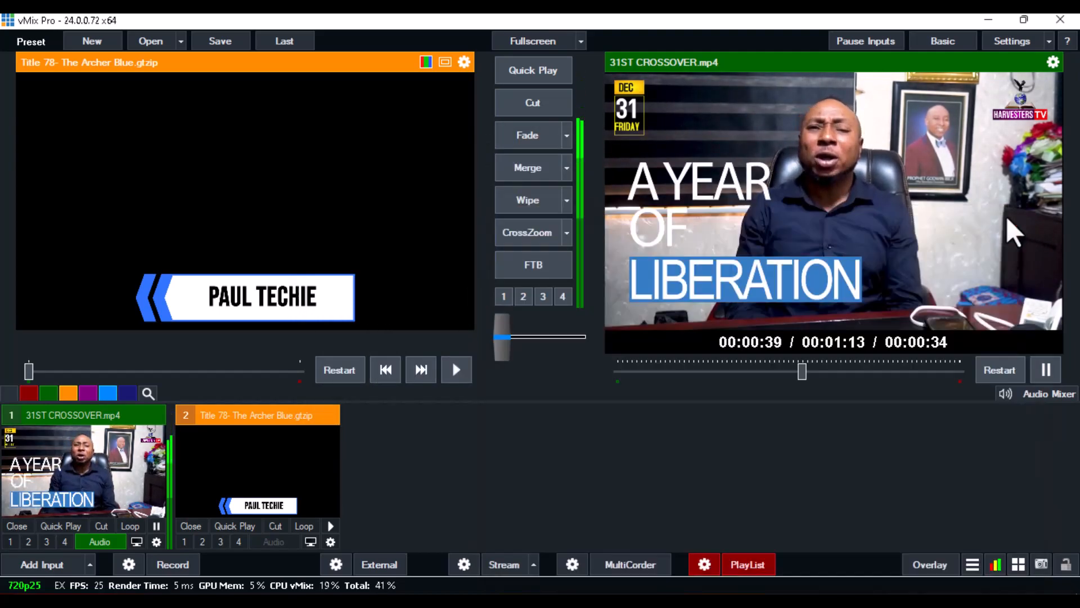
{"action": "left_click", "coordinate": [1004, 215]}
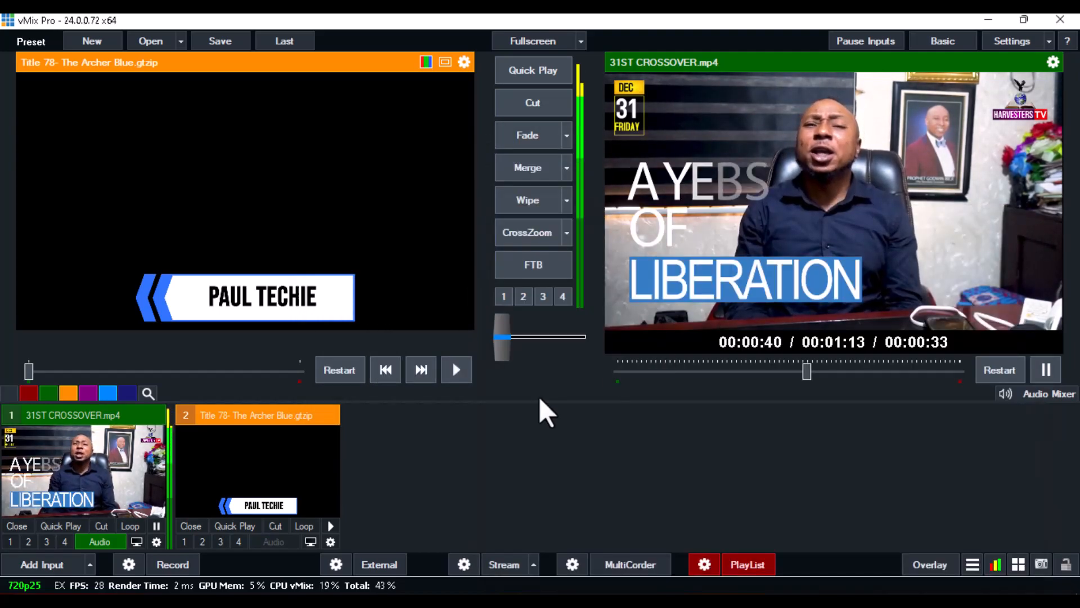
Show the title over the program output on overlay channel 4 and take it off again.
{"action": "left_click", "coordinate": [235, 541]}
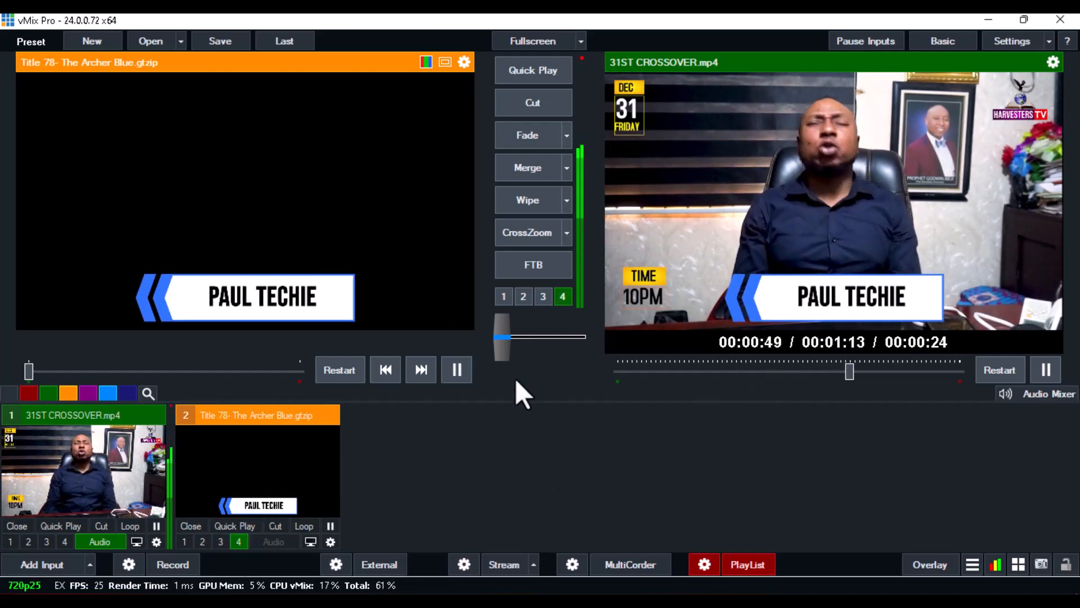
{"action": "left_click", "coordinate": [237, 543]}
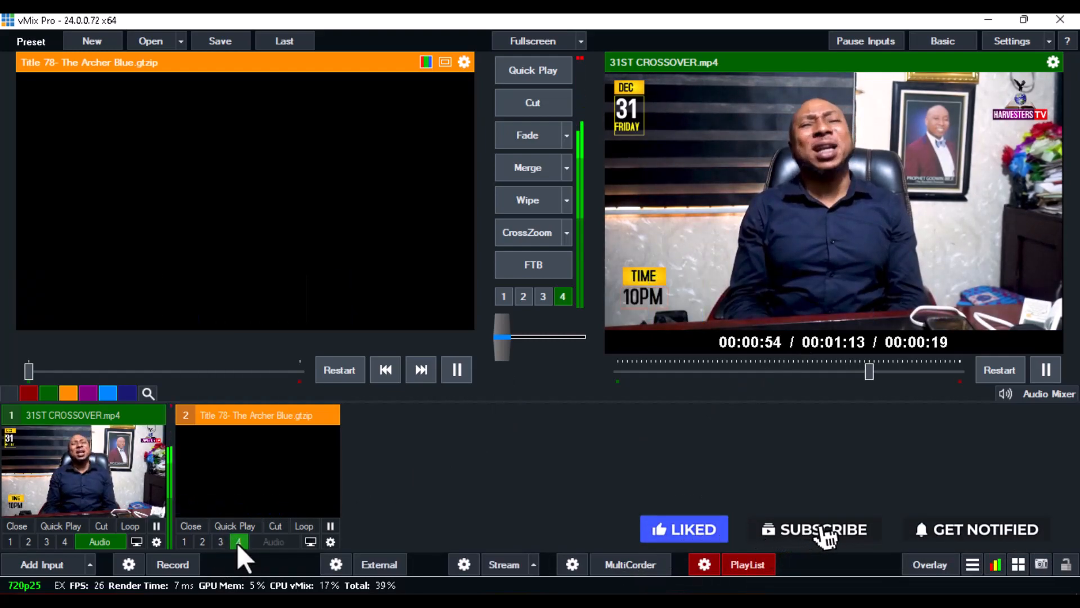
Toggle the title on overlay channel 3 on and off, and leave it showing over the program output.
{"action": "left_click", "coordinate": [220, 541]}
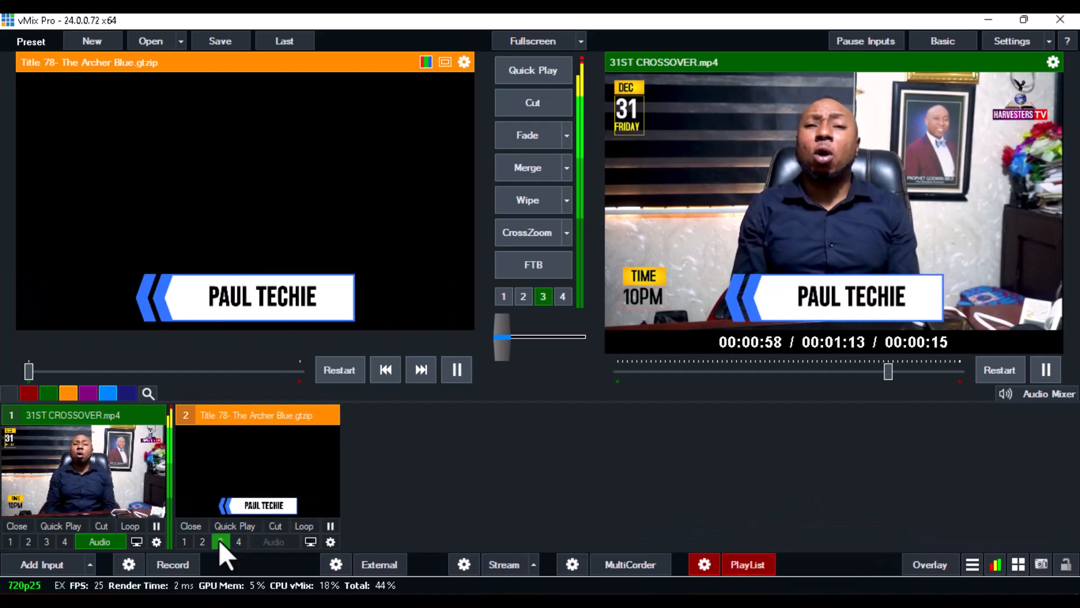
{"action": "left_click", "coordinate": [219, 541]}
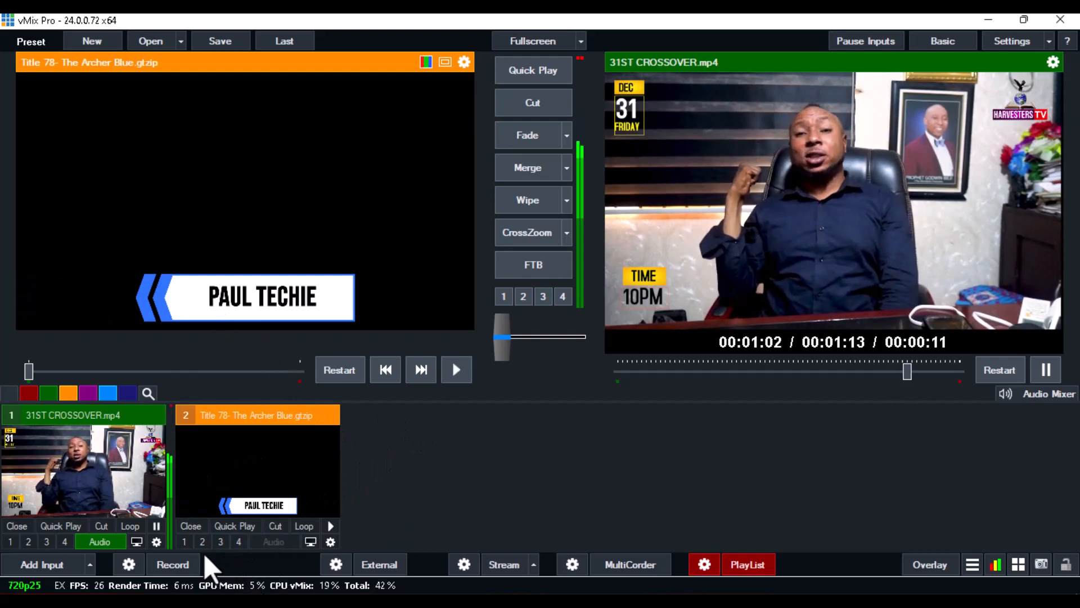
{"action": "left_click", "coordinate": [219, 541]}
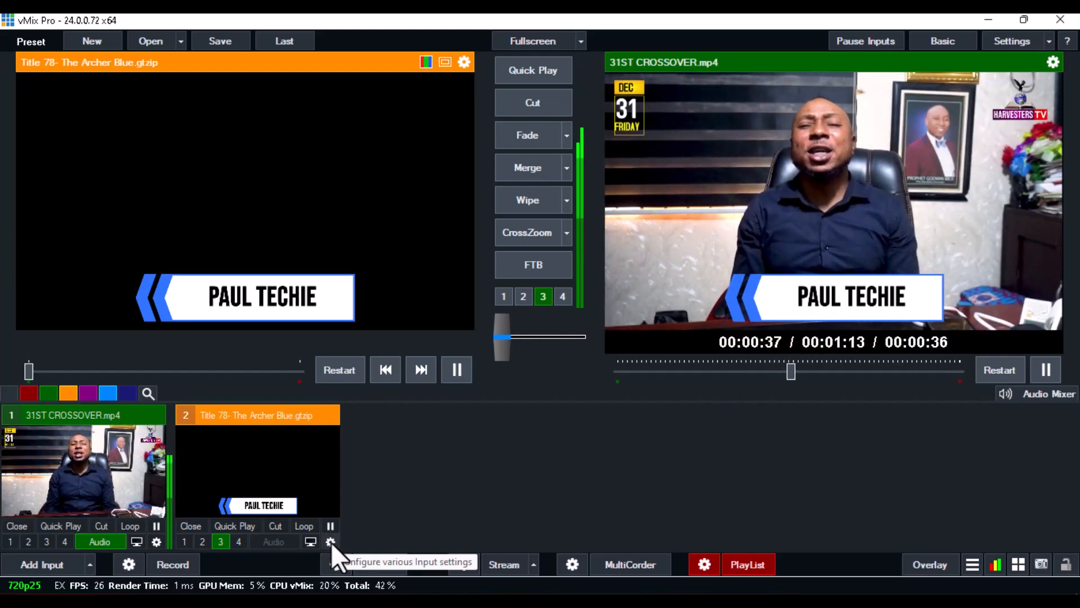
Shrink the title input to X zoom 0.60275 and Y zoom 0.549, and pan it to X 0.655, Y -0.404 near the lower-right corner.
{"action": "double_click", "coordinate": [256, 463]}
{"action": "left_click", "coordinate": [89, 53]}
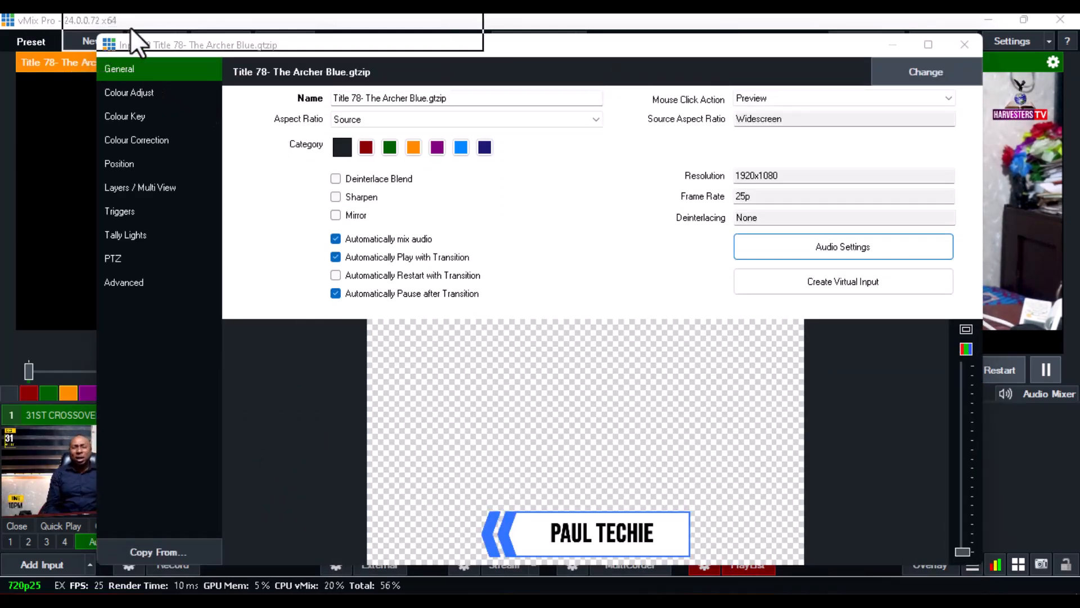
{"action": "left_click", "coordinate": [119, 165]}
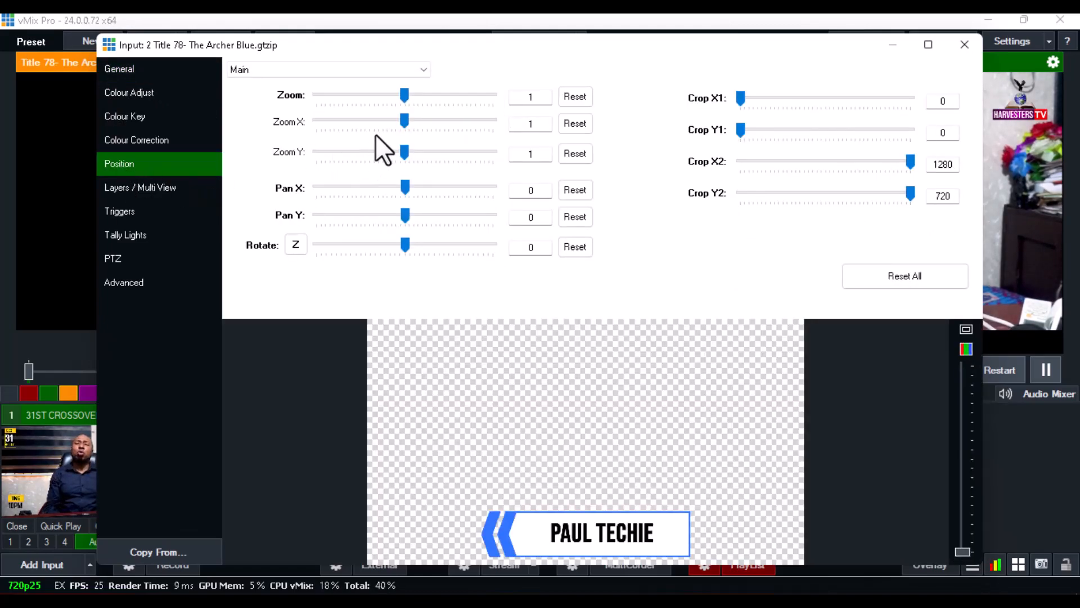
{"action": "left_click_drag", "start_coordinate": [401, 117], "coordinate": [367, 153]}
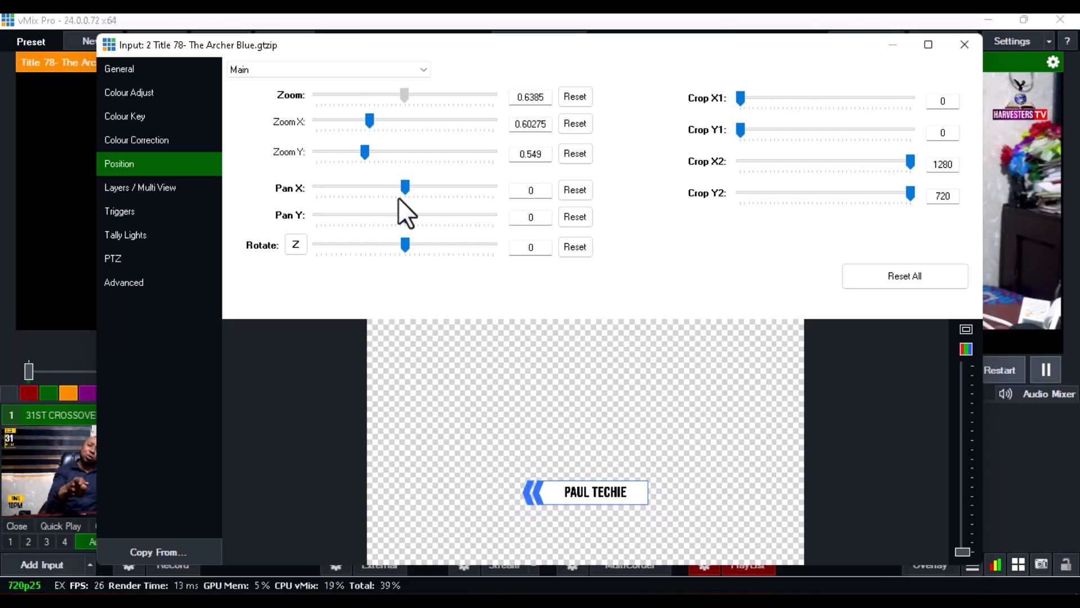
{"action": "left_click_drag", "start_coordinate": [406, 218], "coordinate": [434, 193]}
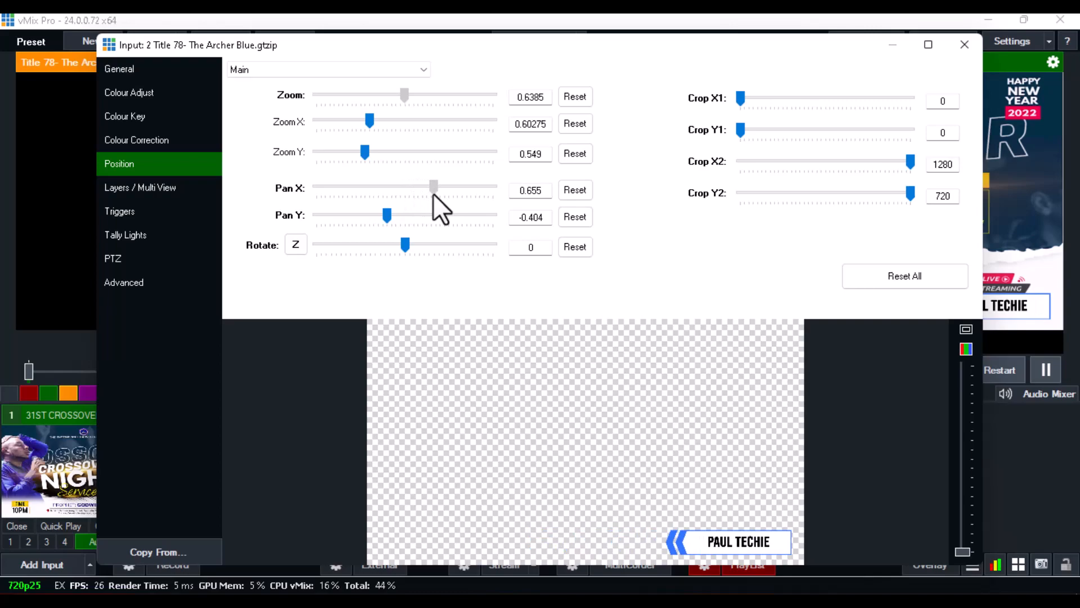
{"action": "left_click", "coordinate": [962, 45]}
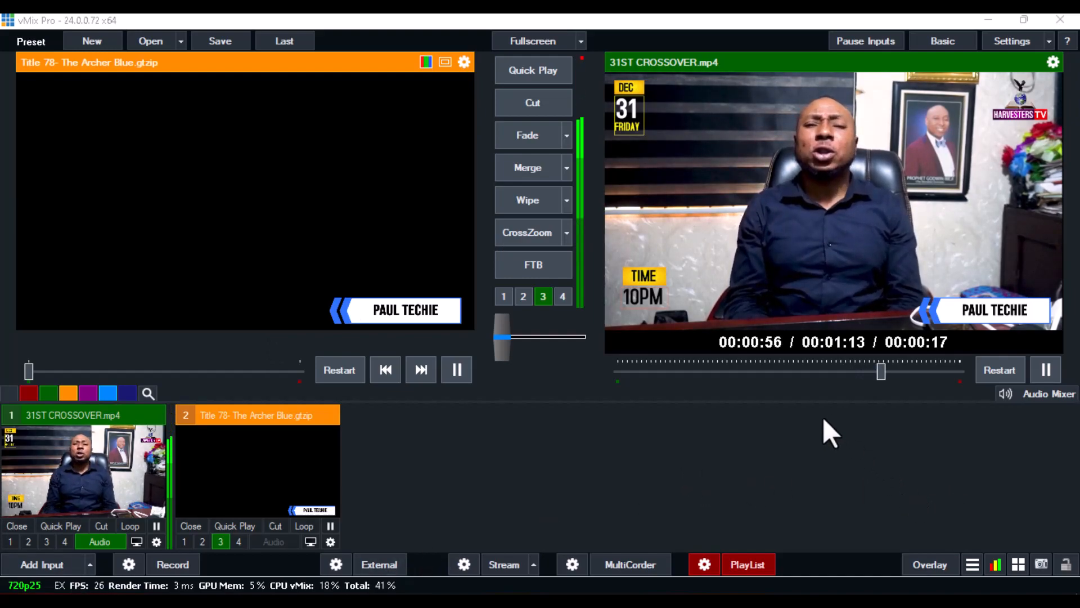
Launch GT Title Designer to start a new blank title.
{"action": "left_click", "coordinate": [971, 565]}
{"action": "left_click", "coordinate": [969, 562]}
{"action": "left_click", "coordinate": [969, 562]}
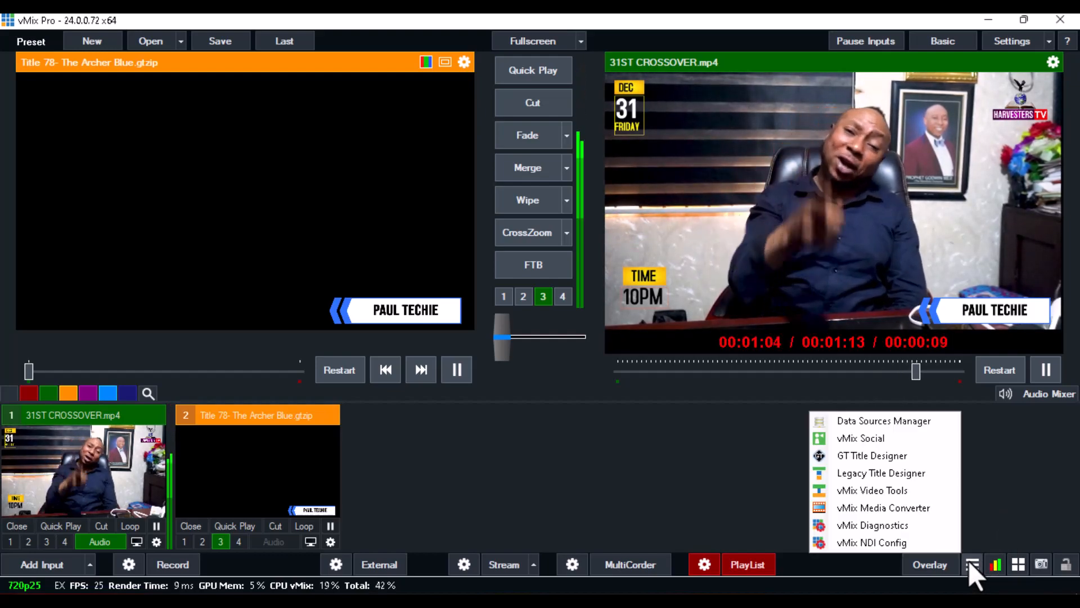
{"action": "left_click", "coordinate": [970, 563]}
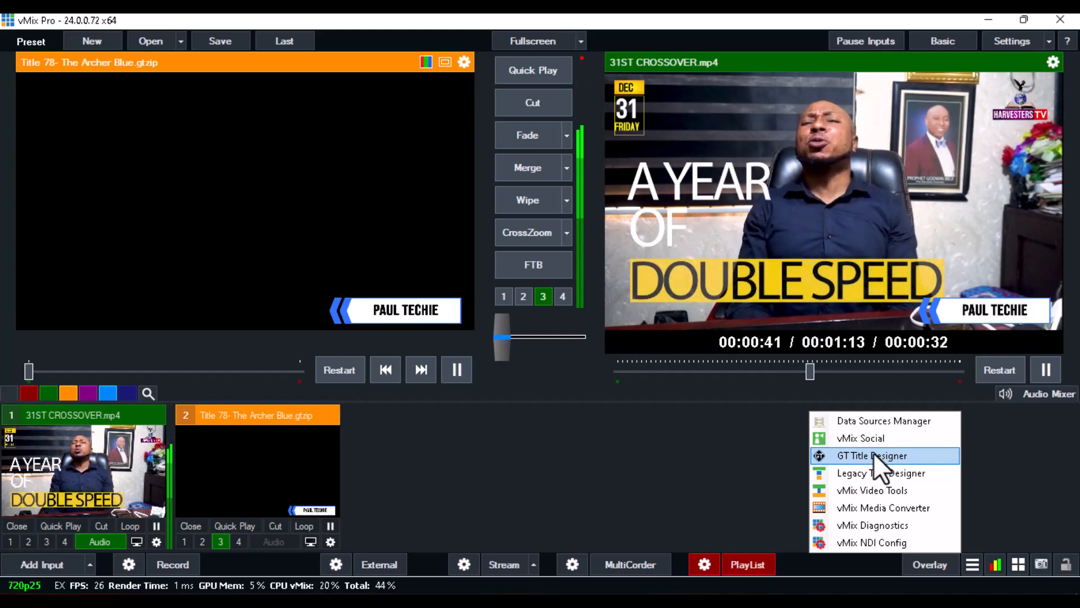
{"action": "left_click", "coordinate": [874, 454]}
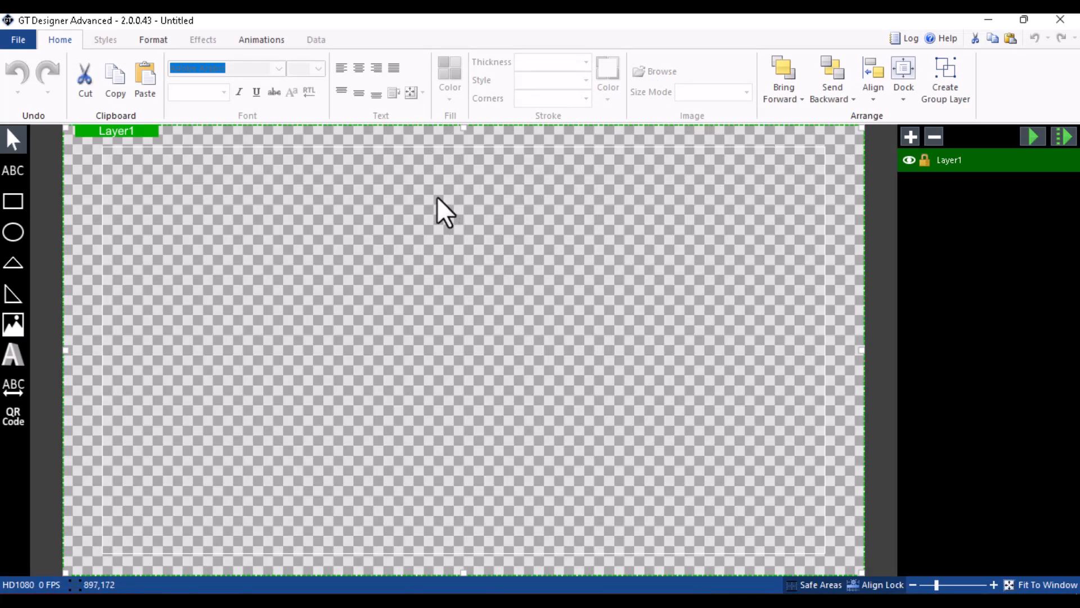
Draw a wide horizontal rectangle just below the canvas centre, adjust its size and position, and fill it with solid blue.
{"action": "left_click", "coordinate": [14, 201]}
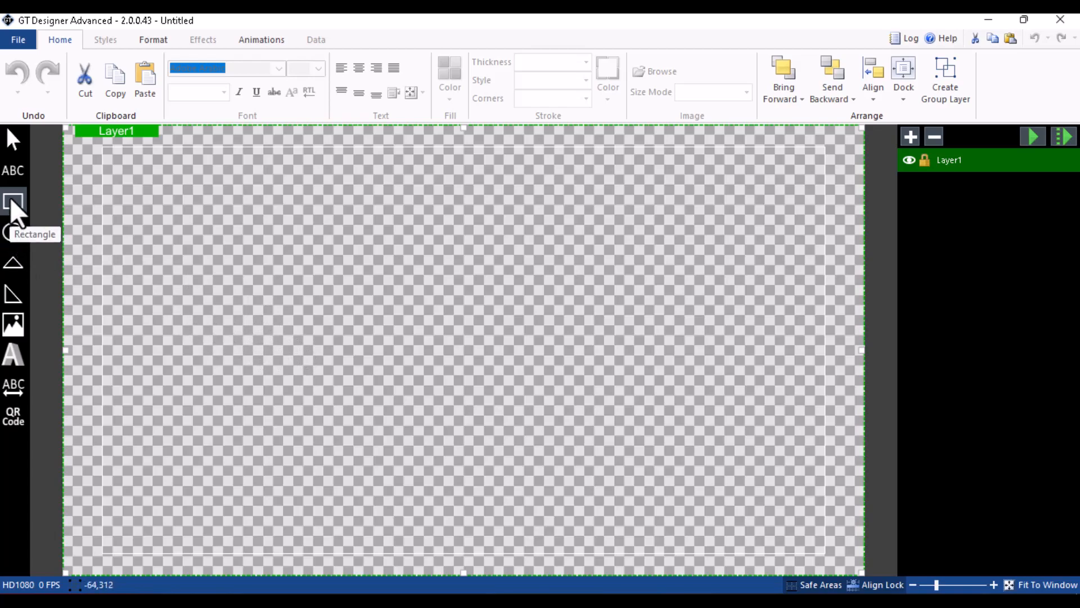
{"action": "mouse_move", "coordinate": [246, 357]}
{"action": "left_mouse_down"}
{"action": "mouse_move", "coordinate": [620, 414]}
{"action": "mouse_move", "coordinate": [701, 414]}
{"action": "mouse_move", "coordinate": [697, 406]}
{"action": "left_mouse_up"}
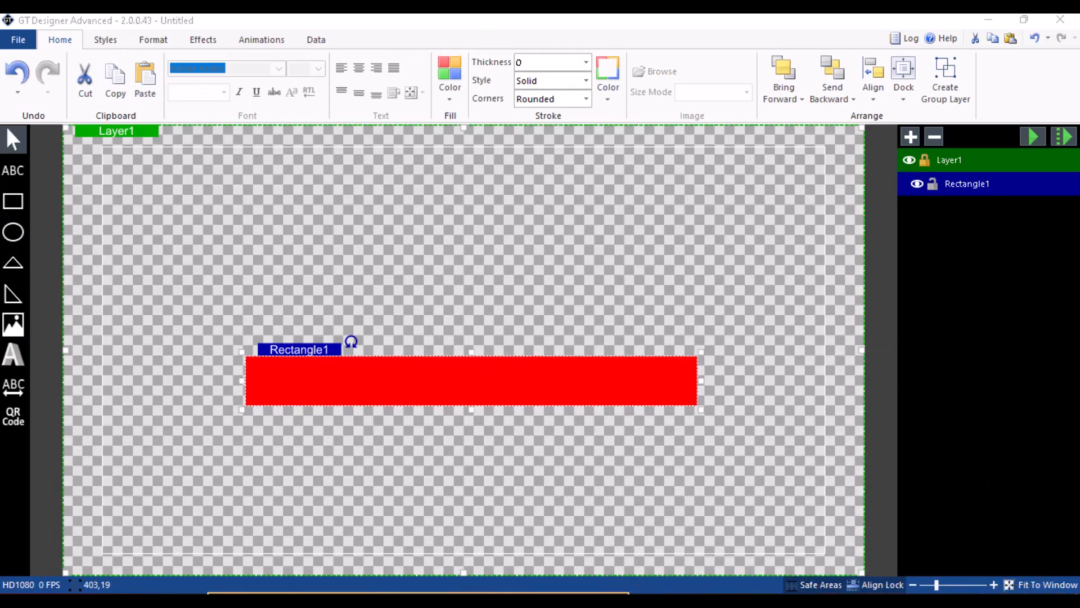
{"action": "left_click_drag", "start_coordinate": [248, 360], "coordinate": [234, 247]}
{"action": "left_click_drag", "start_coordinate": [231, 326], "coordinate": [189, 324]}
{"action": "left_click_drag", "start_coordinate": [187, 241], "coordinate": [282, 345]}
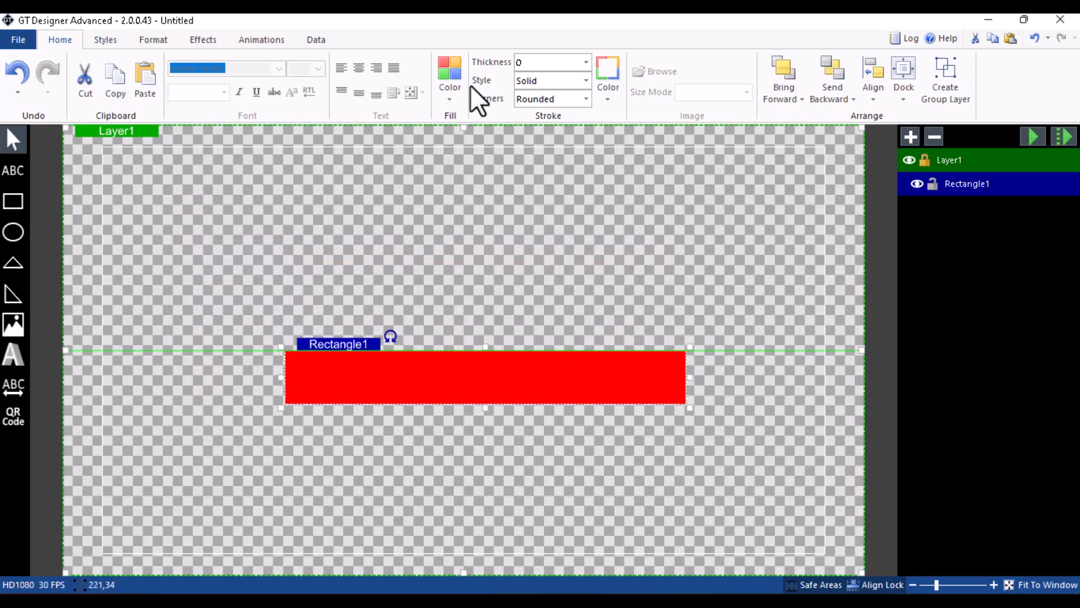
{"action": "left_click", "coordinate": [448, 78]}
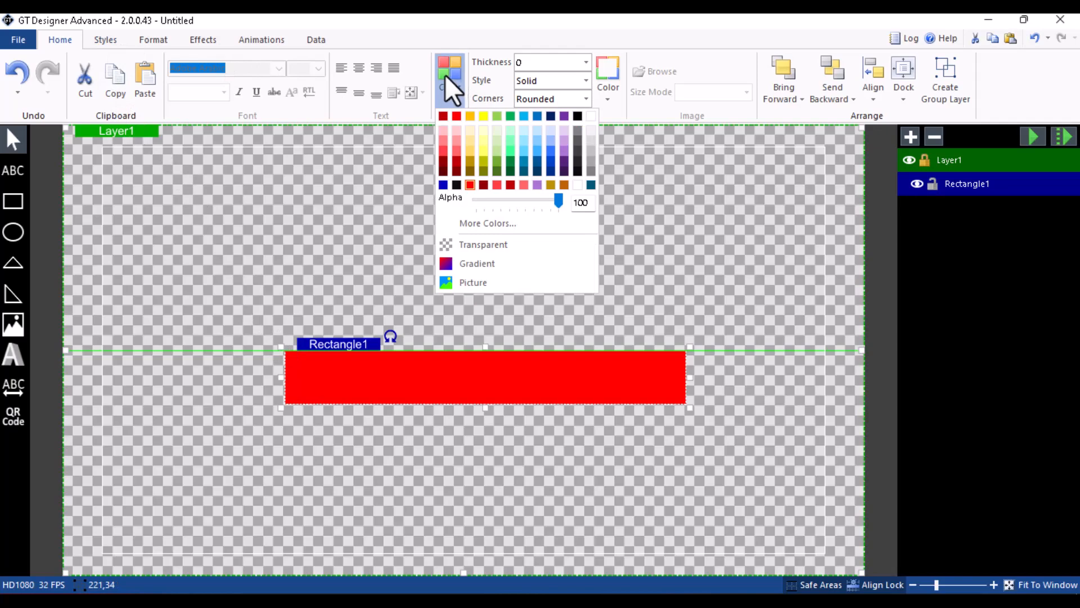
{"action": "left_click", "coordinate": [443, 185]}
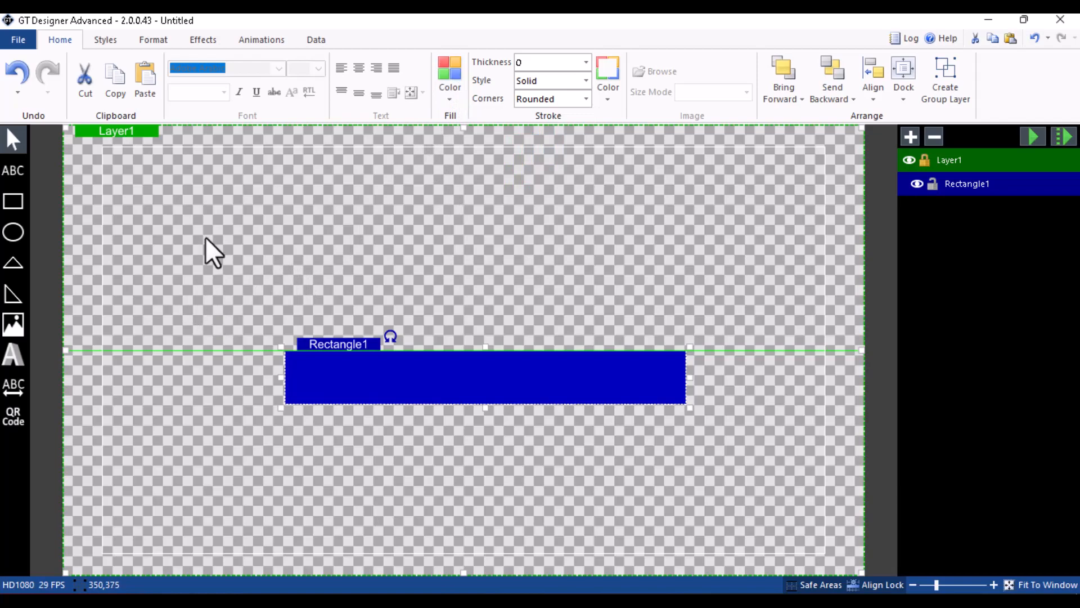
Try several preset shape styles on the rectangle and apply the blue gradient style with rounded corners.
{"action": "left_click", "coordinate": [105, 41]}
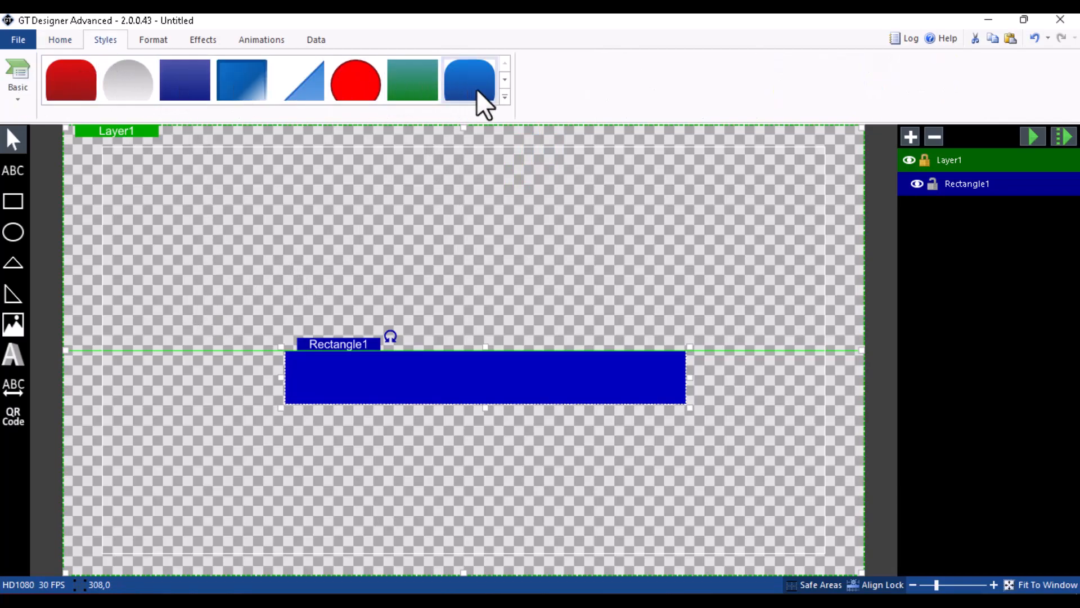
{"action": "left_click", "coordinate": [504, 97]}
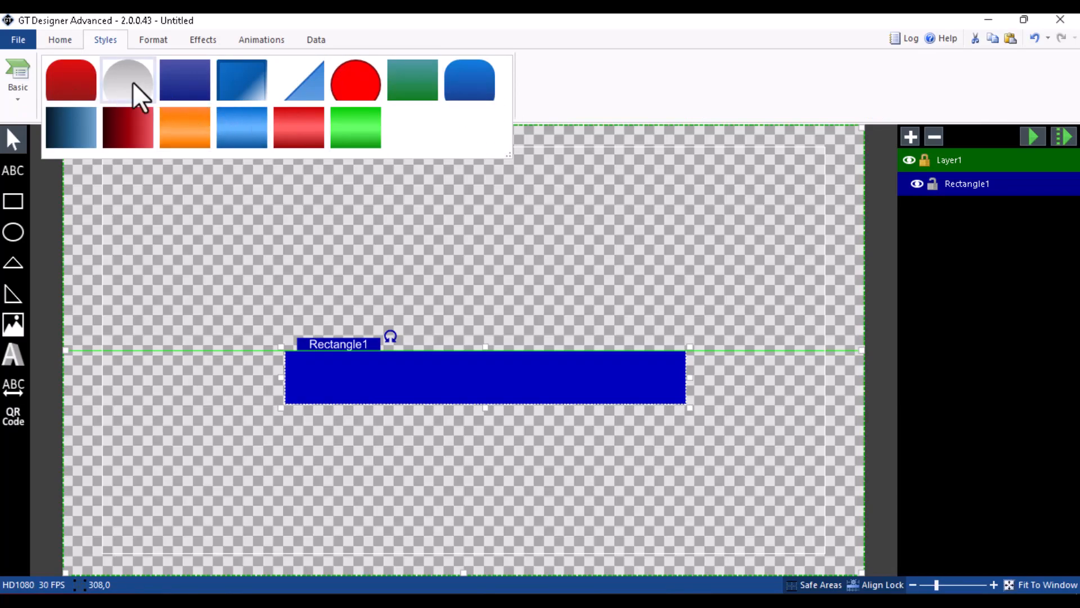
{"action": "left_click", "coordinate": [473, 99]}
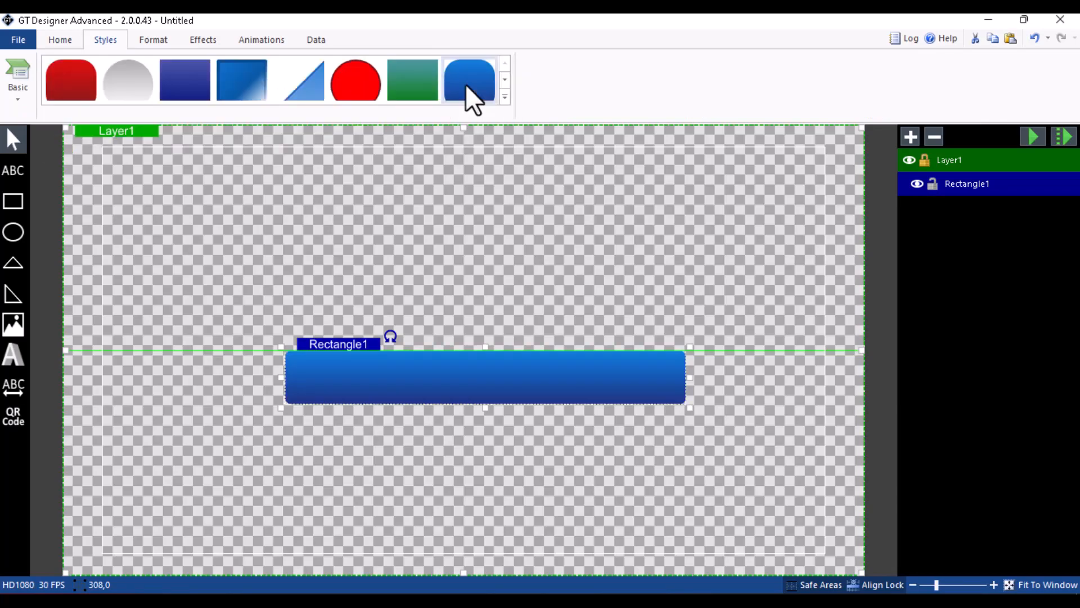
{"action": "left_click", "coordinate": [88, 95]}
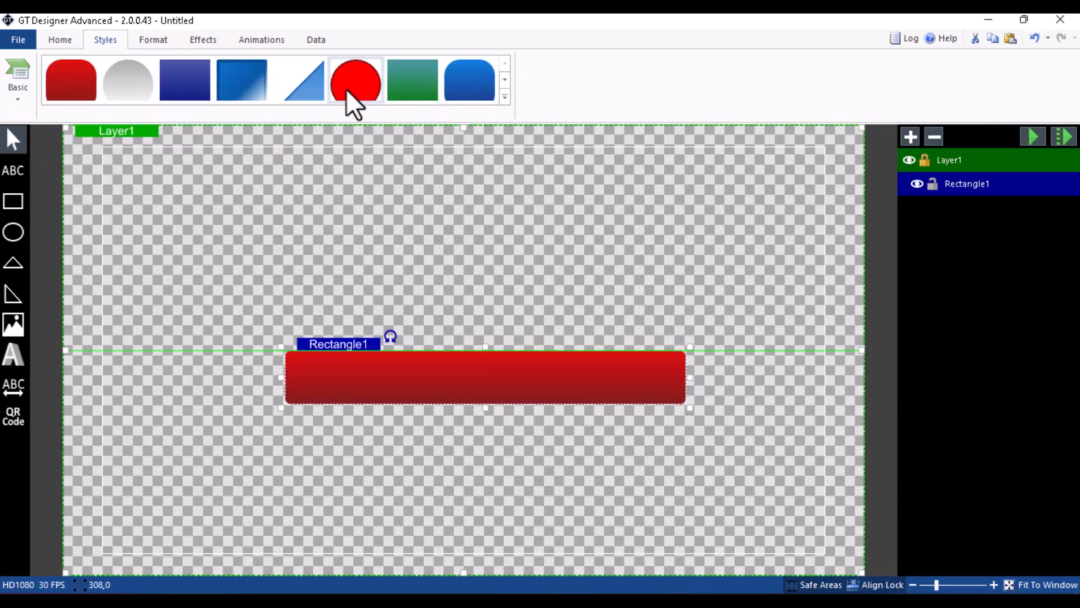
{"action": "left_click", "coordinate": [256, 92]}
{"action": "left_click", "coordinate": [165, 99]}
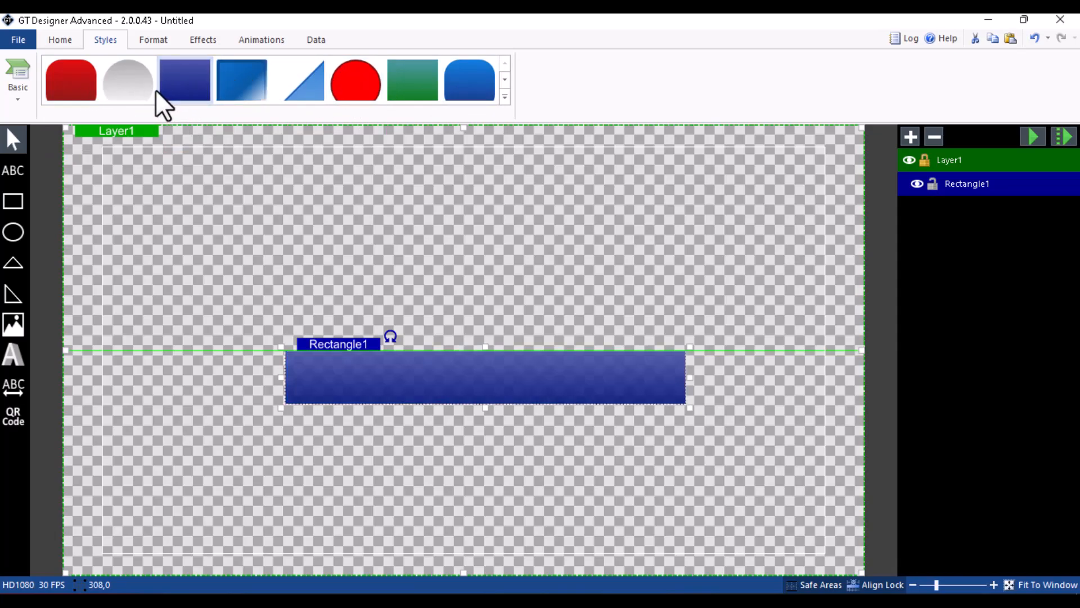
{"action": "left_click", "coordinate": [79, 99]}
{"action": "left_click", "coordinate": [476, 88]}
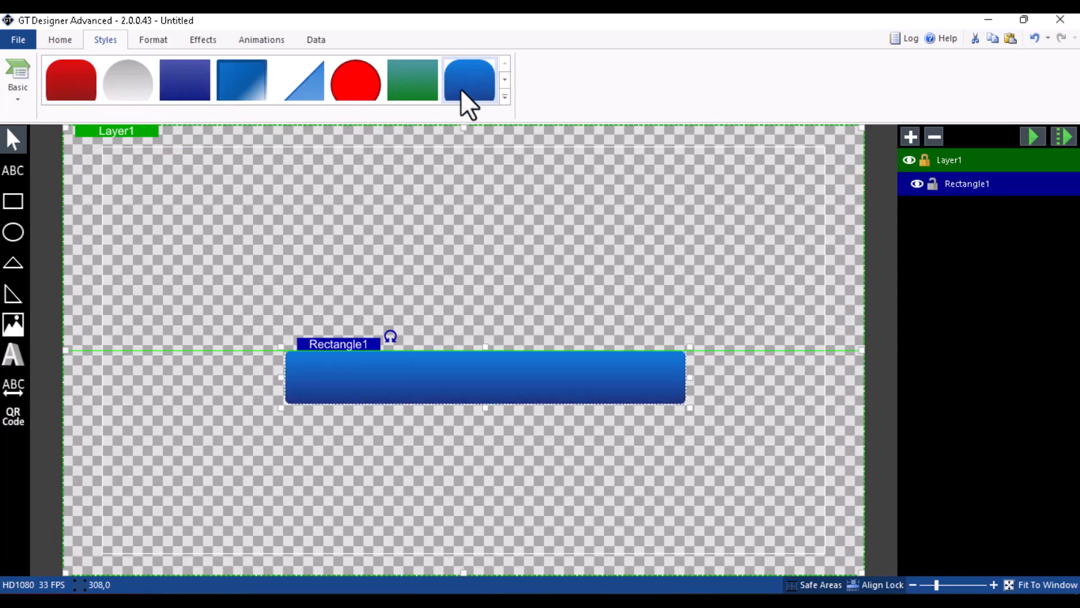
Replace the rounded bar's gradient fill with solid dark blue and deselect it.
{"action": "left_click", "coordinate": [65, 40]}
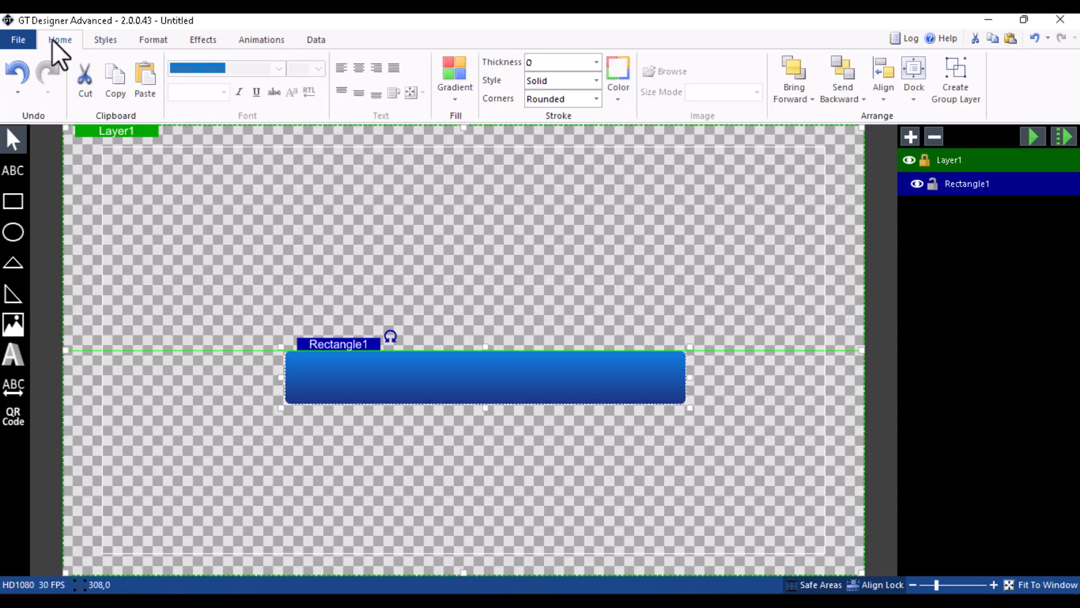
{"action": "left_click", "coordinate": [457, 82]}
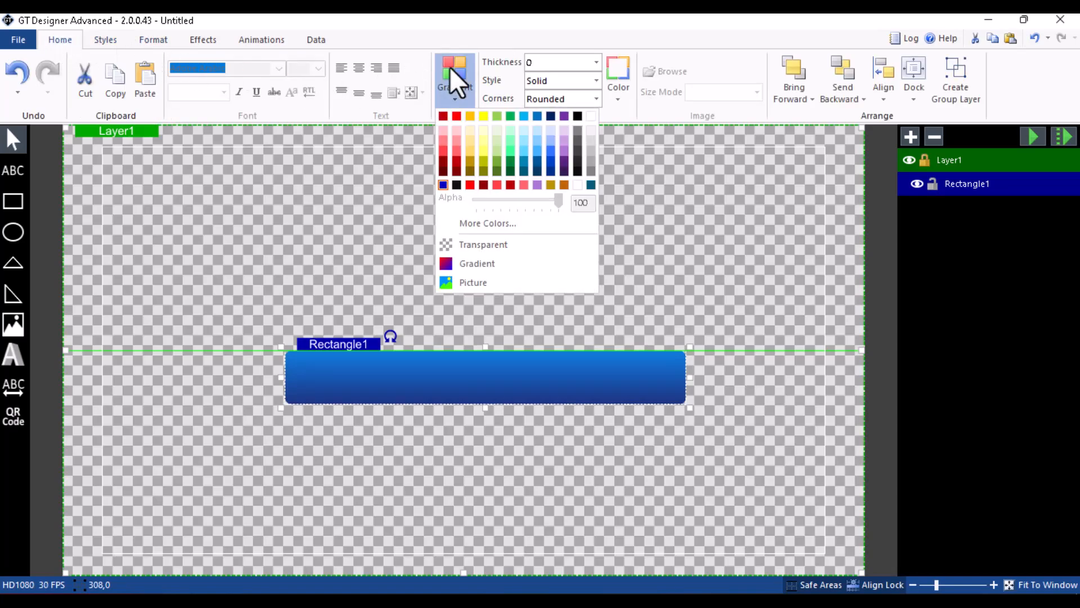
{"action": "left_click", "coordinate": [456, 184]}
{"action": "left_click", "coordinate": [451, 96]}
{"action": "left_click", "coordinate": [444, 185]}
{"action": "left_click", "coordinate": [368, 231]}
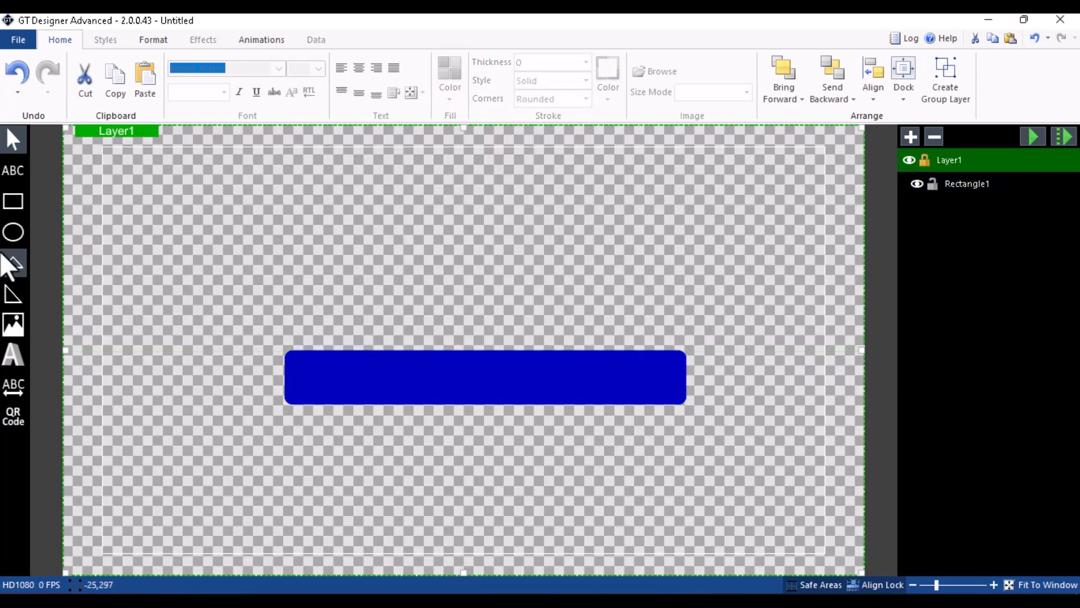
Draw a smaller rectangle above the left end of the blue bar and apply the slanted light-blue preset style to it.
{"action": "left_click", "coordinate": [13, 206]}
{"action": "mouse_move", "coordinate": [291, 304]}
{"action": "left_mouse_down"}
{"action": "mouse_move", "coordinate": [357, 326]}
{"action": "mouse_move", "coordinate": [420, 327]}
{"action": "mouse_move", "coordinate": [430, 340]}
{"action": "mouse_move", "coordinate": [401, 331]}
{"action": "left_mouse_up"}
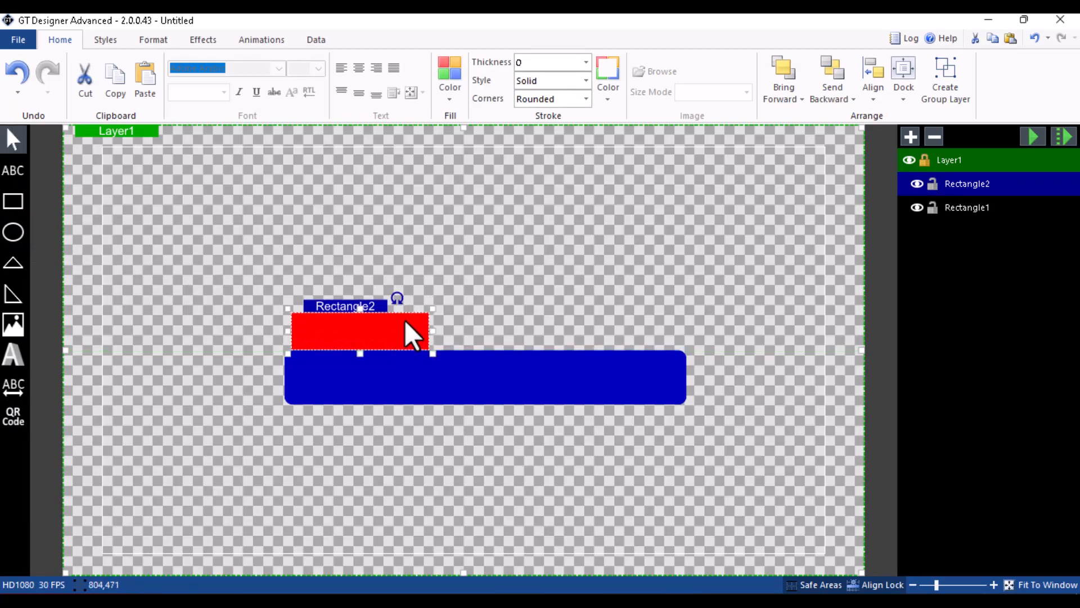
{"action": "left_click", "coordinate": [101, 44]}
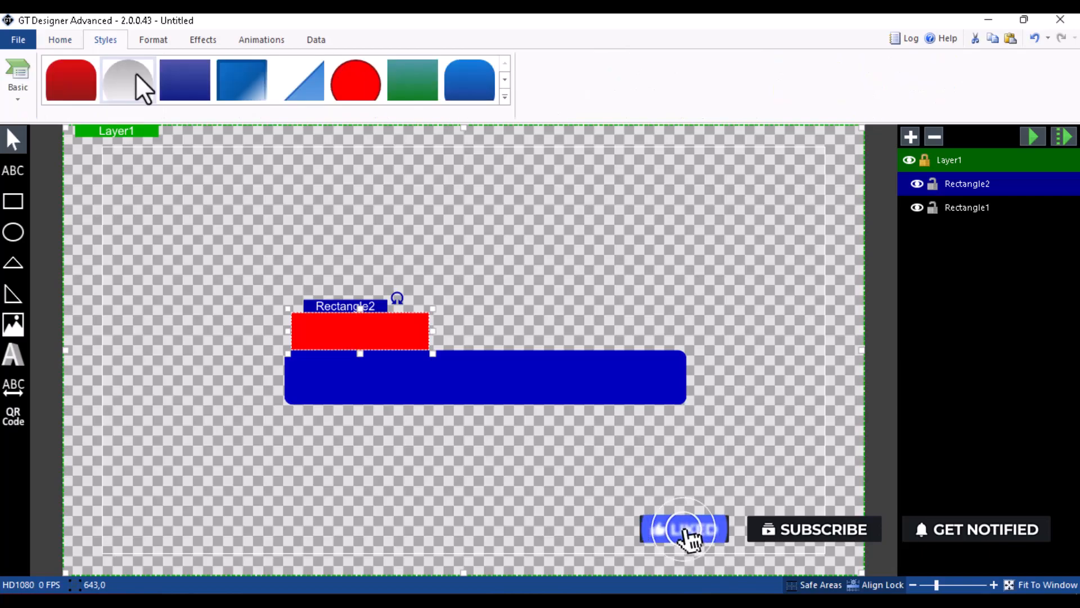
{"action": "left_click", "coordinate": [140, 91]}
{"action": "left_click", "coordinate": [291, 87]}
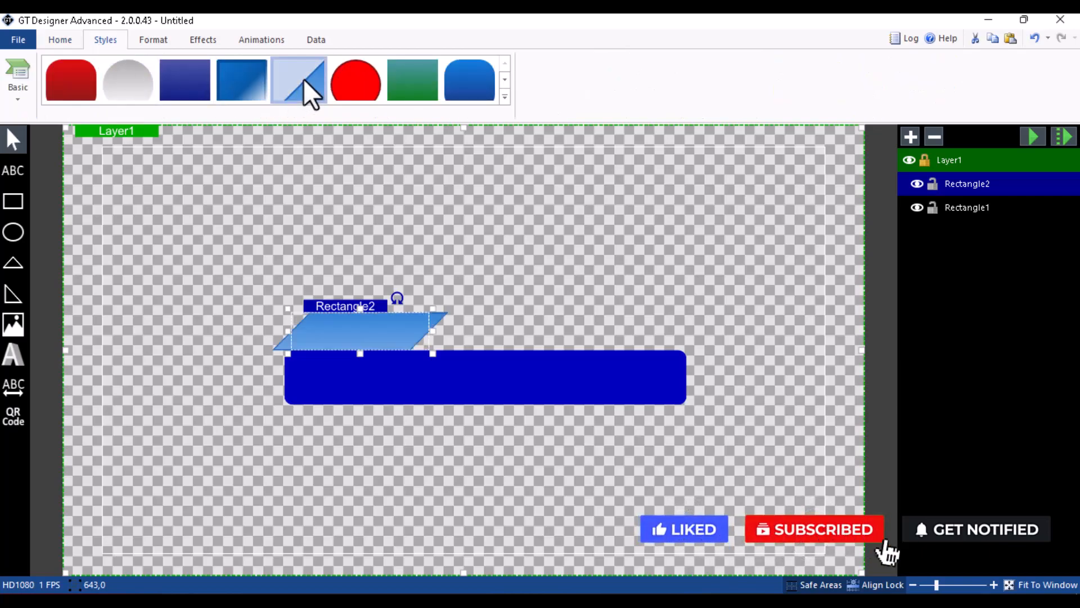
{"action": "left_click", "coordinate": [504, 96]}
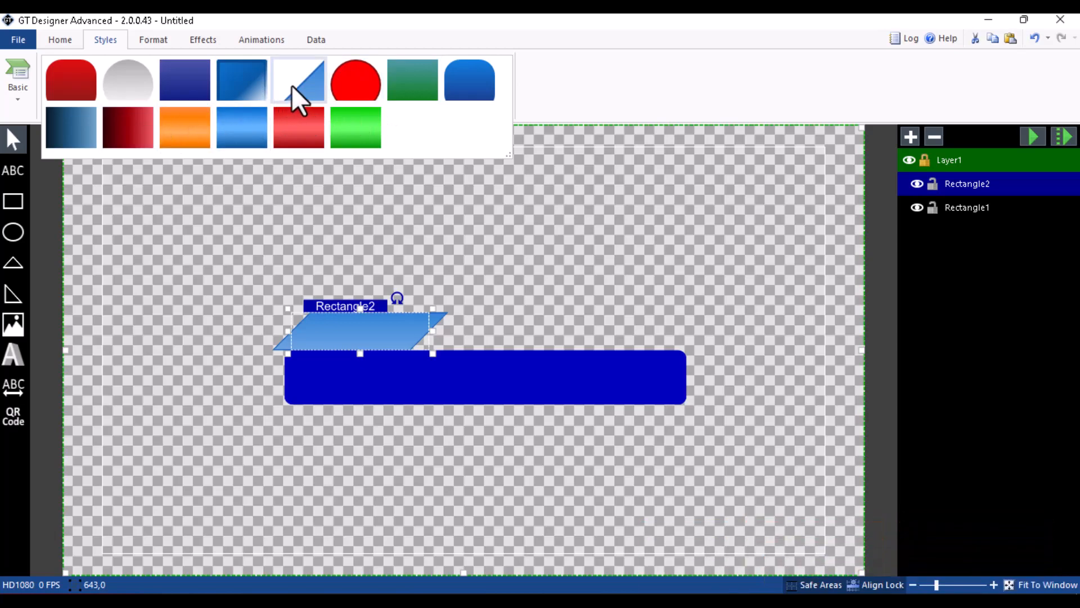
Fill the slanted shape with solid blue and set its stroke thickness to 0.
{"action": "left_click", "coordinate": [58, 39]}
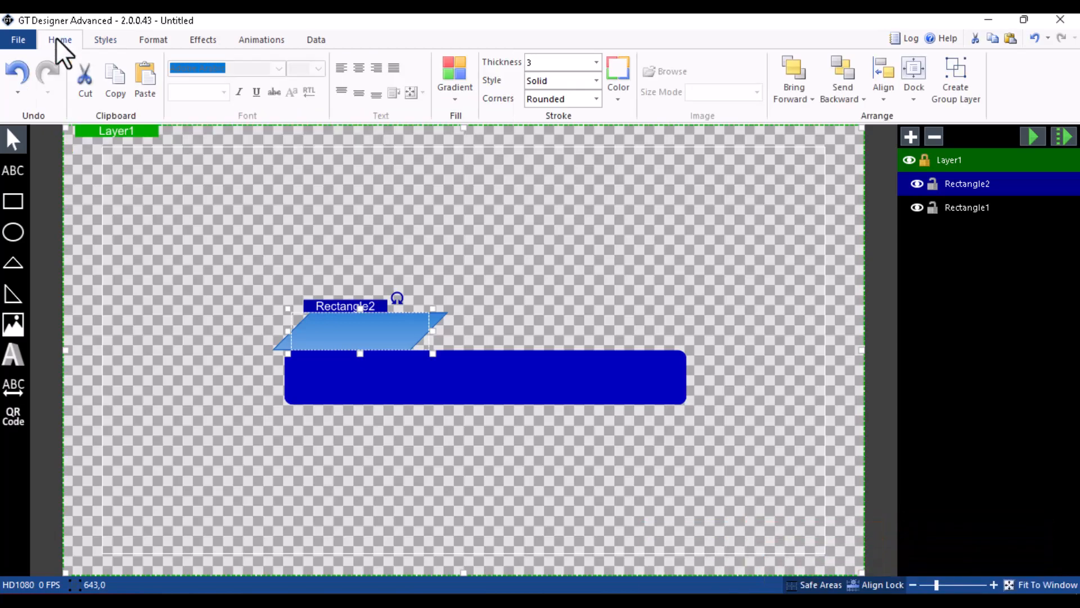
{"action": "left_click", "coordinate": [453, 91]}
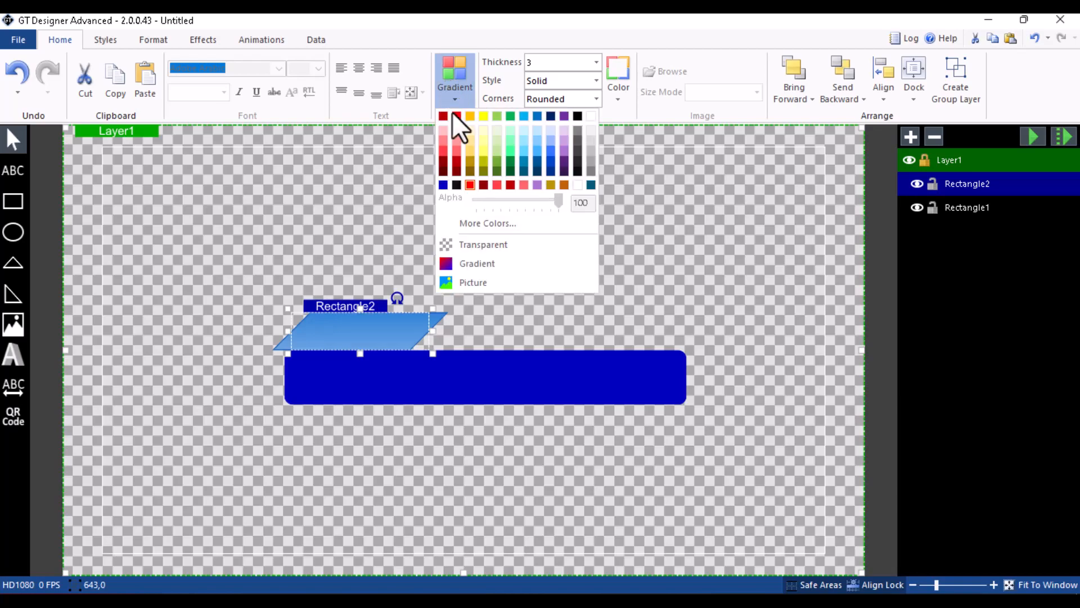
{"action": "left_click", "coordinate": [457, 185]}
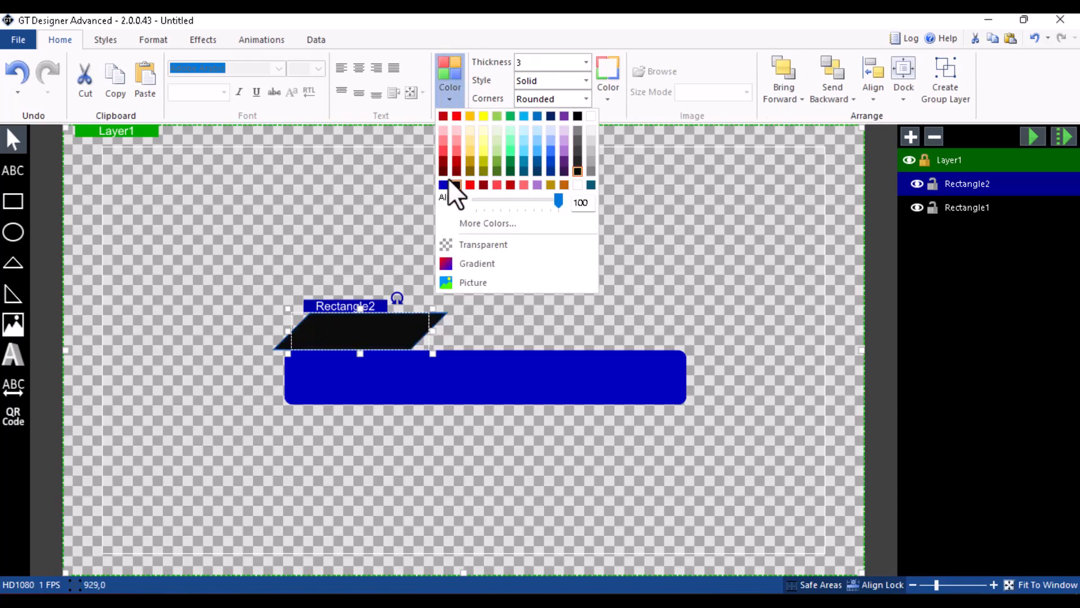
{"action": "left_click", "coordinate": [443, 184]}
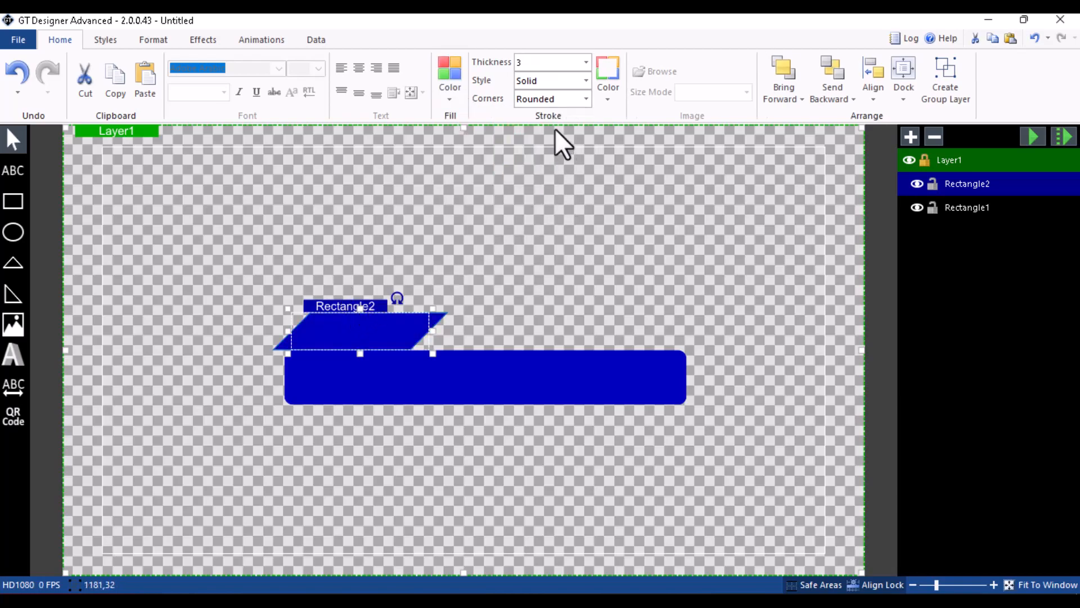
{"action": "left_click", "coordinate": [587, 62]}
{"action": "left_click", "coordinate": [558, 83]}
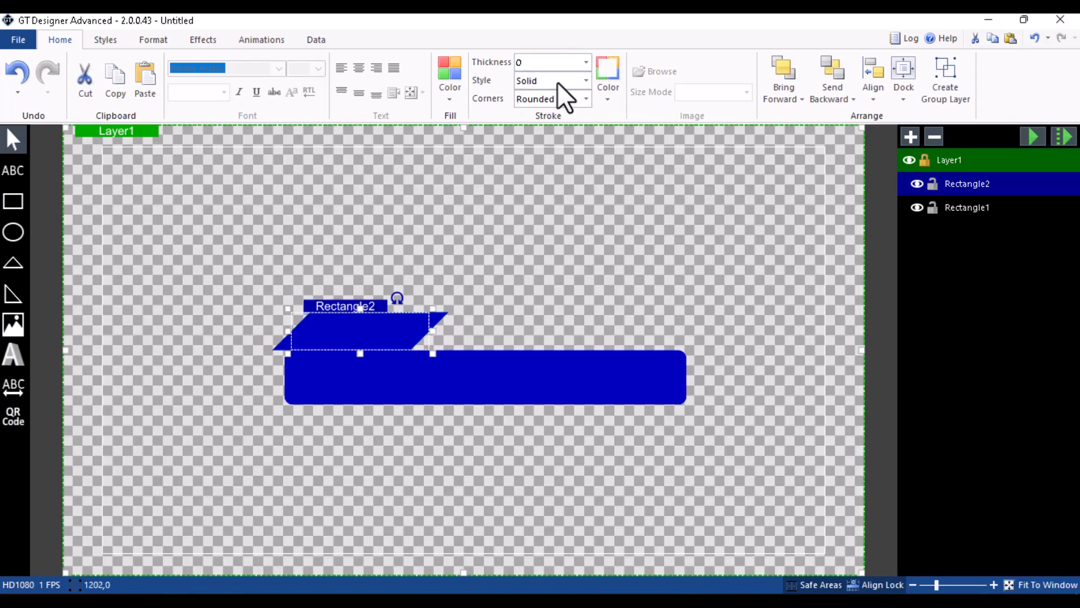
Fill the slanted shape with white, widen and flatten it, and rest it against the upper edge of the blue bar.
{"action": "left_click_drag", "start_coordinate": [361, 337], "coordinate": [383, 330]}
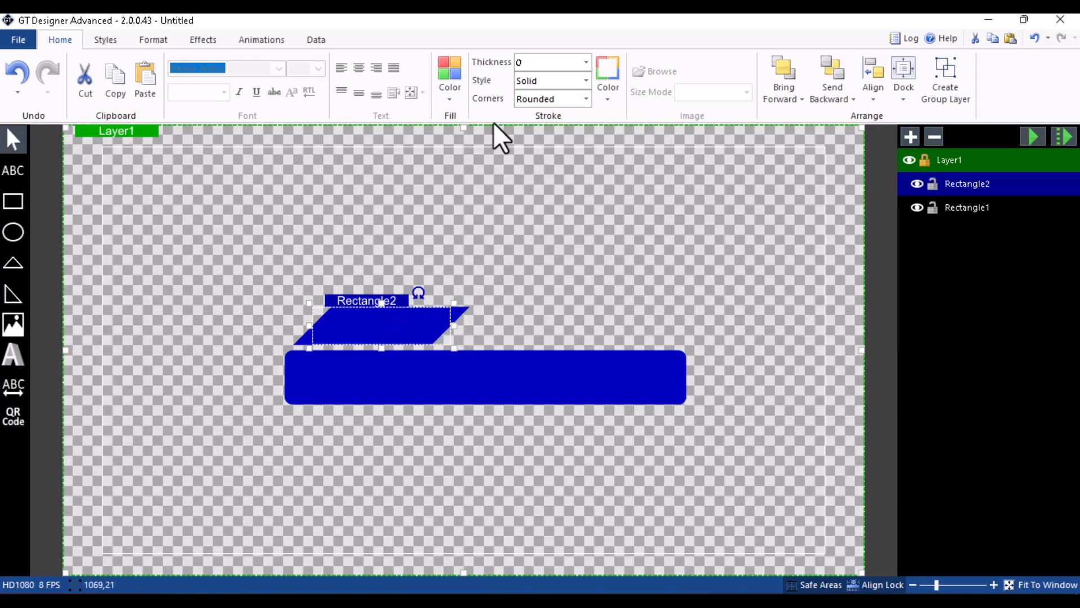
{"action": "left_click", "coordinate": [448, 85]}
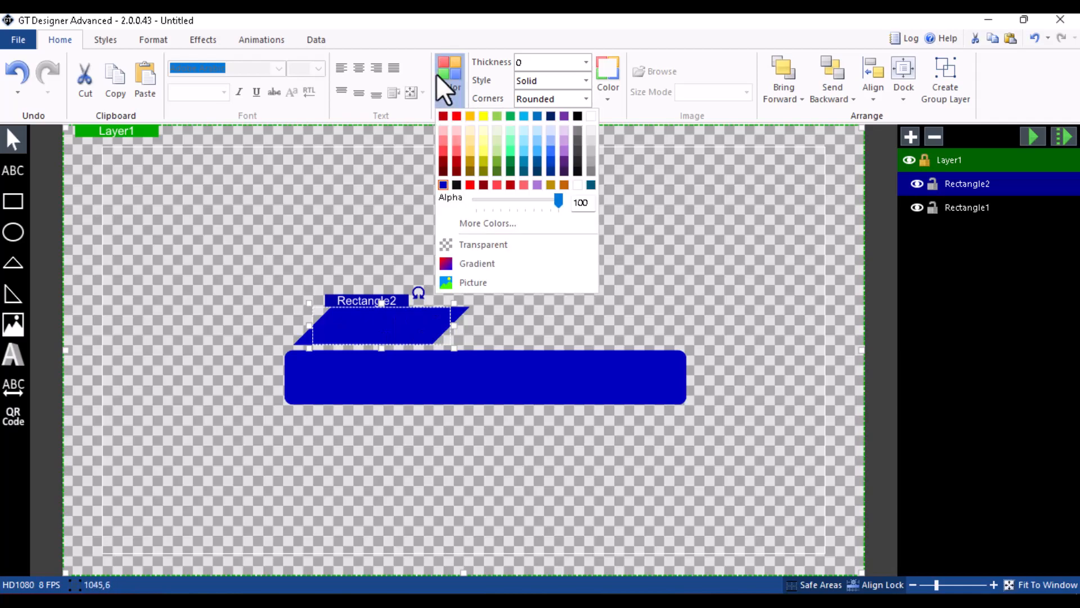
{"action": "left_click", "coordinate": [577, 185]}
{"action": "left_click", "coordinate": [514, 234]}
{"action": "left_click_drag", "start_coordinate": [434, 313], "coordinate": [384, 330]}
{"action": "left_click_drag", "start_coordinate": [454, 339], "coordinate": [530, 337]}
{"action": "left_click_drag", "start_coordinate": [418, 332], "coordinate": [418, 324]}
{"action": "left_click", "coordinate": [339, 237]}
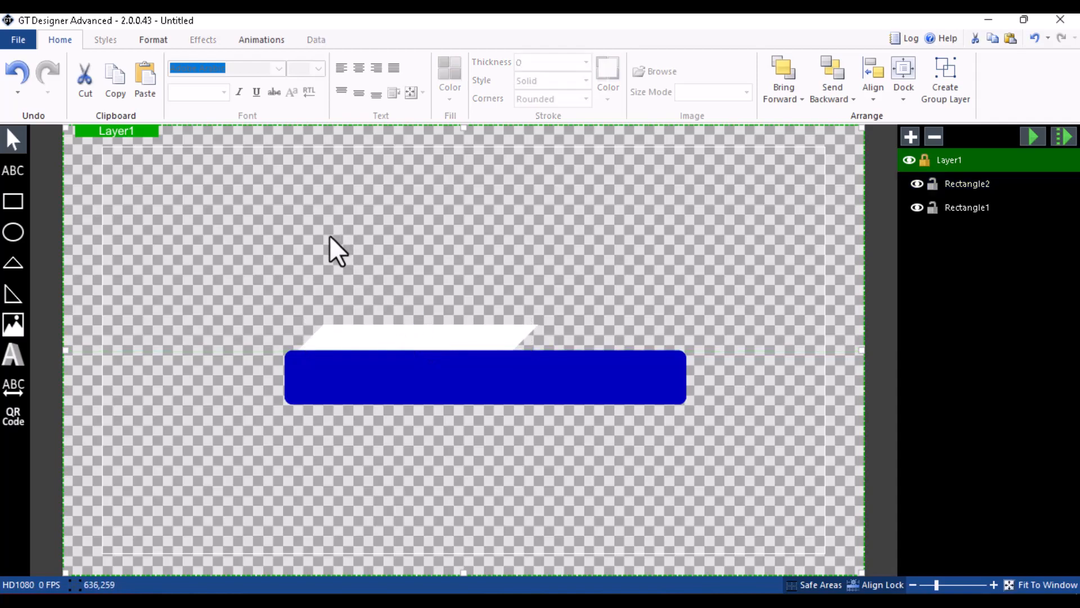
Insert the harvesters image from the Documents folder Endtime > LOGO FOR VMIX TITLE and place it above the white slanted shape.
{"action": "left_click", "coordinate": [9, 322]}
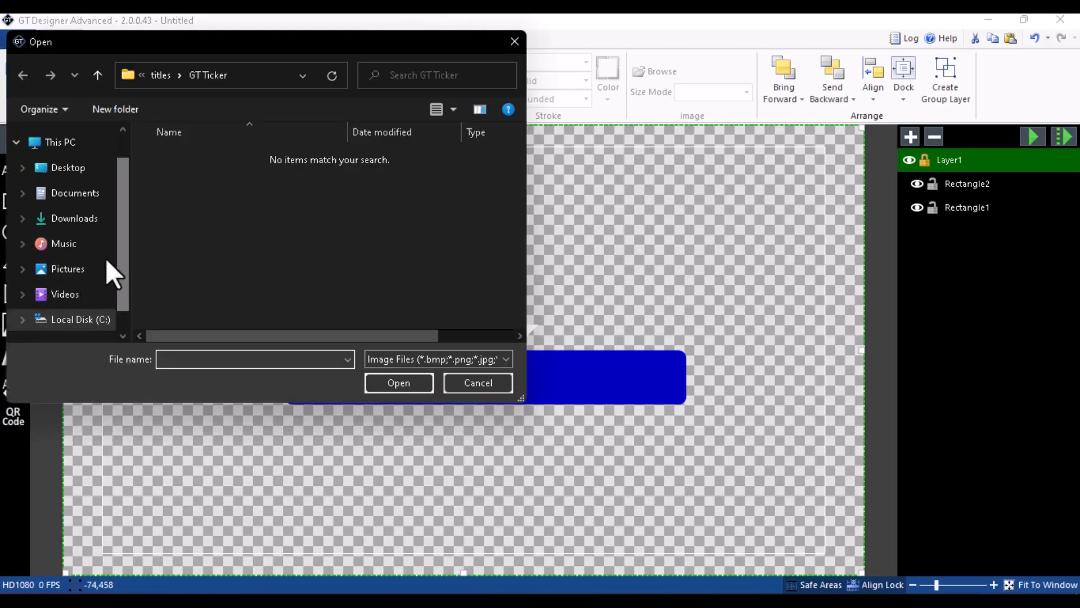
{"action": "left_click", "coordinate": [72, 194]}
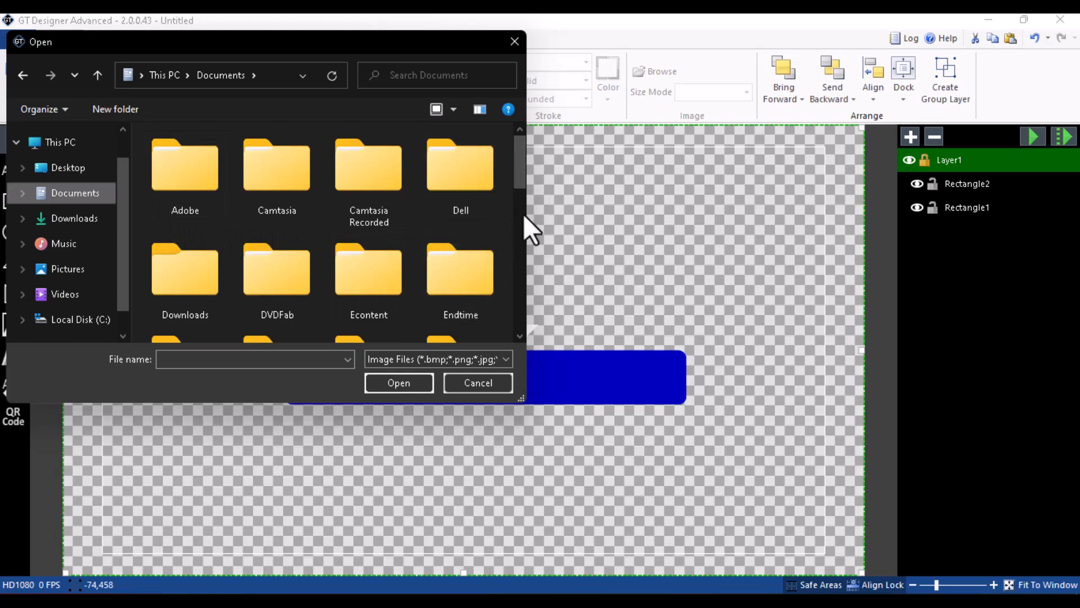
{"action": "double_click", "coordinate": [467, 284]}
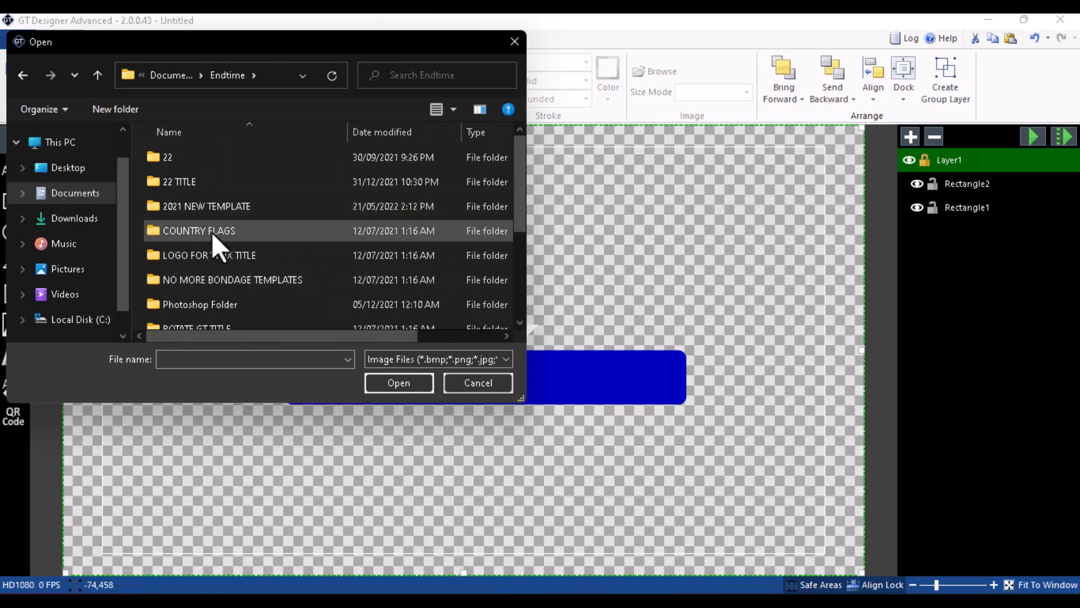
{"action": "double_click", "coordinate": [214, 254]}
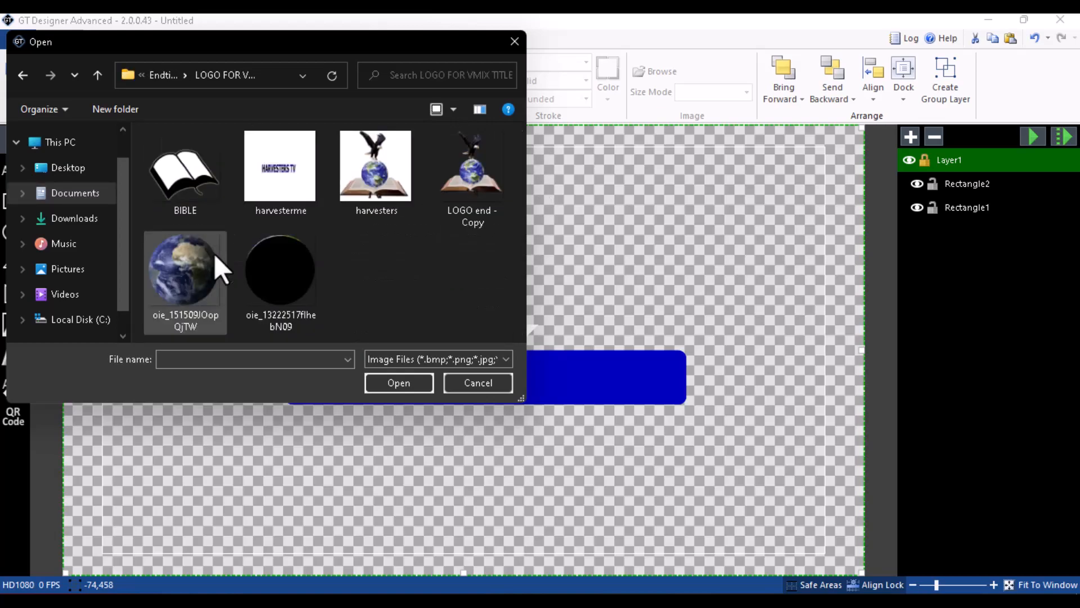
{"action": "left_click", "coordinate": [355, 191]}
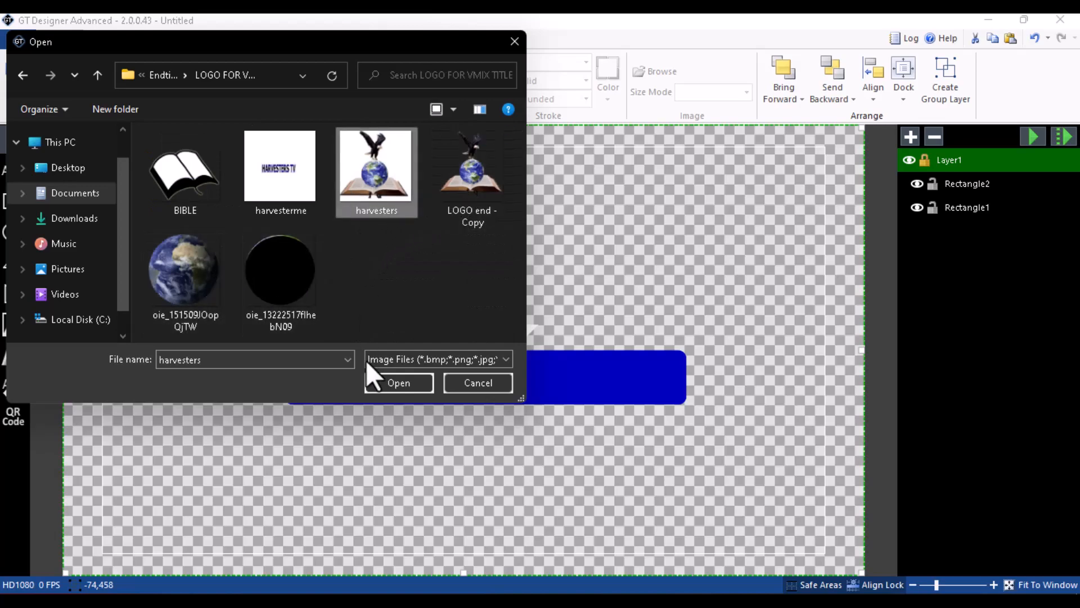
{"action": "left_click", "coordinate": [377, 376]}
{"action": "left_click_drag", "start_coordinate": [129, 174], "coordinate": [510, 224]}
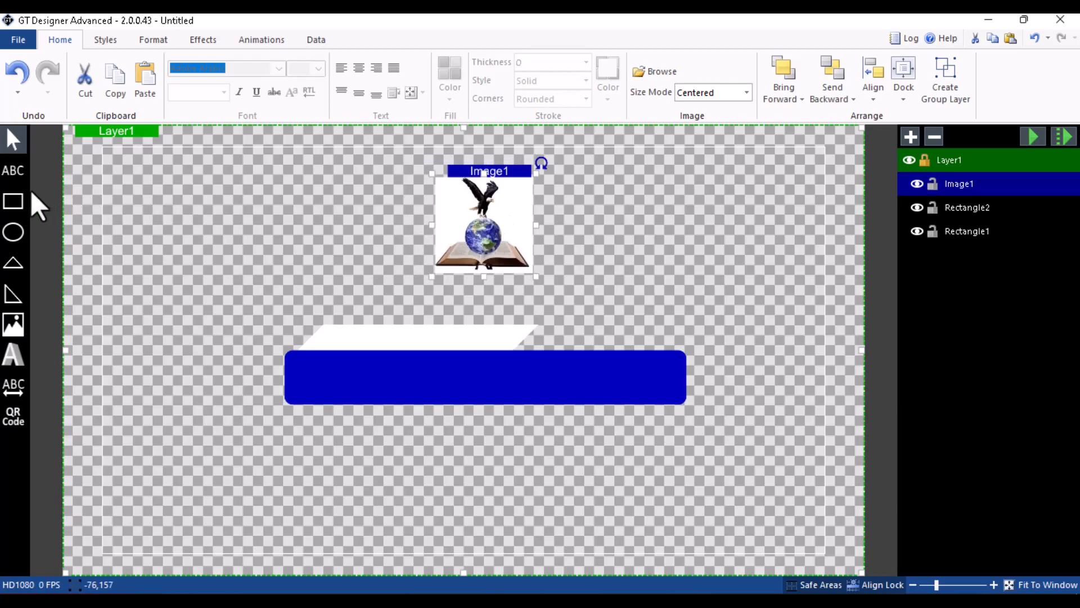
Shorten the blue bar slightly at its left end and draw a near-square rectangle directly beside that end.
{"action": "left_click", "coordinate": [293, 388]}
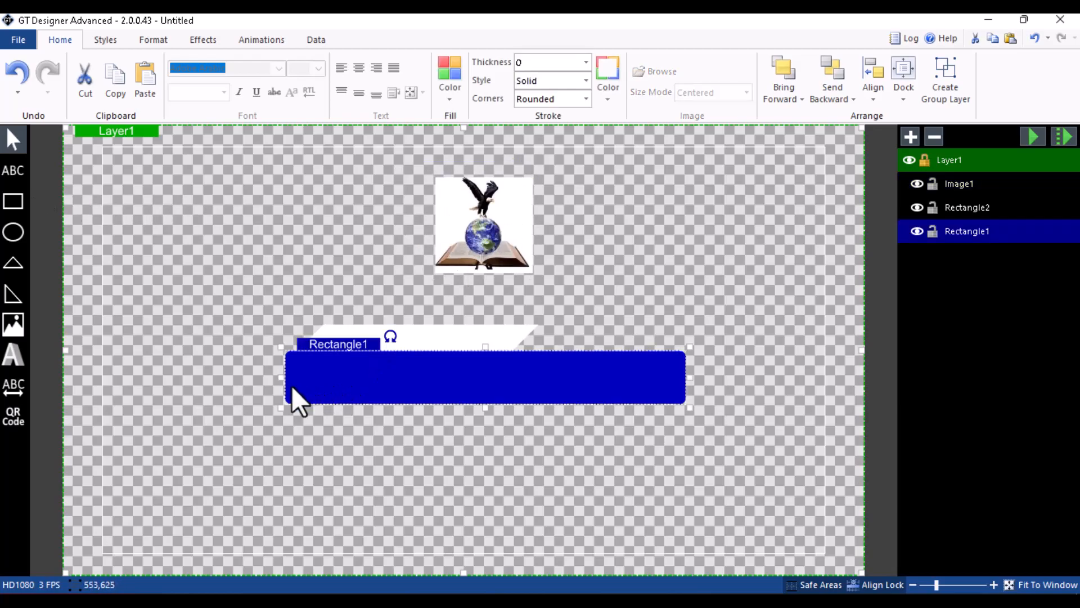
{"action": "mouse_move", "coordinate": [283, 380]}
{"action": "left_mouse_down"}
{"action": "mouse_move", "coordinate": [220, 381]}
{"action": "mouse_move", "coordinate": [289, 378]}
{"action": "left_mouse_up"}
{"action": "left_click", "coordinate": [204, 273]}
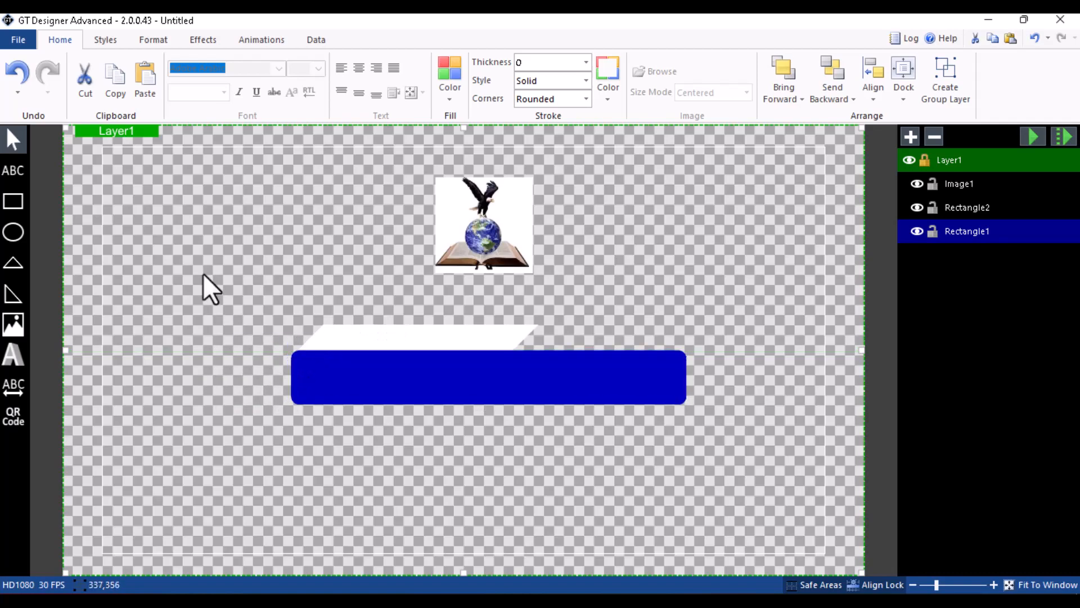
{"action": "left_click", "coordinate": [17, 203]}
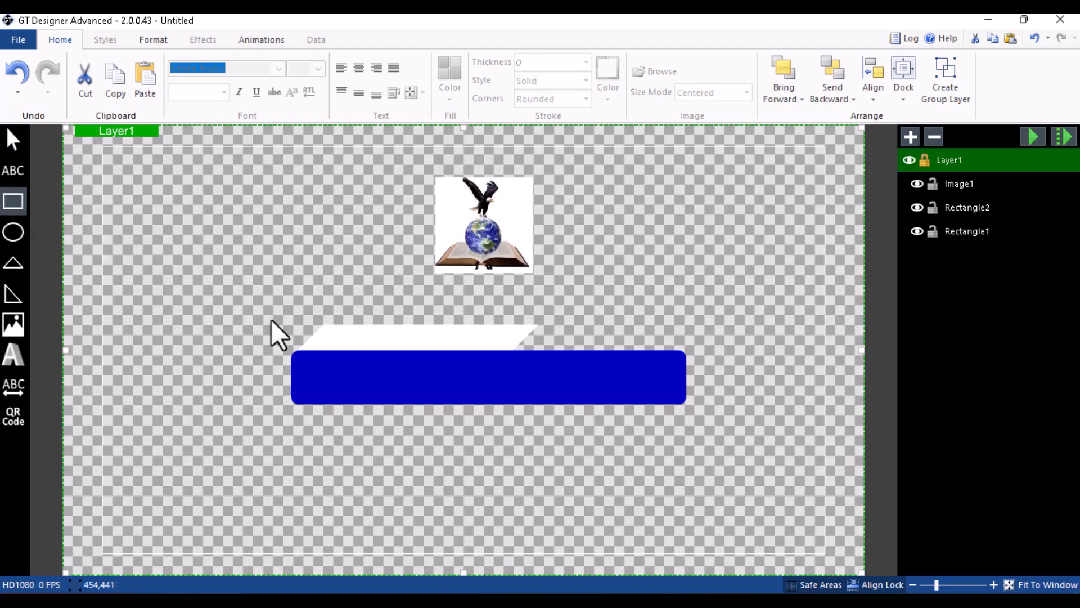
{"action": "left_click_drag", "start_coordinate": [217, 339], "coordinate": [275, 390]}
{"action": "left_click", "coordinate": [251, 259]}
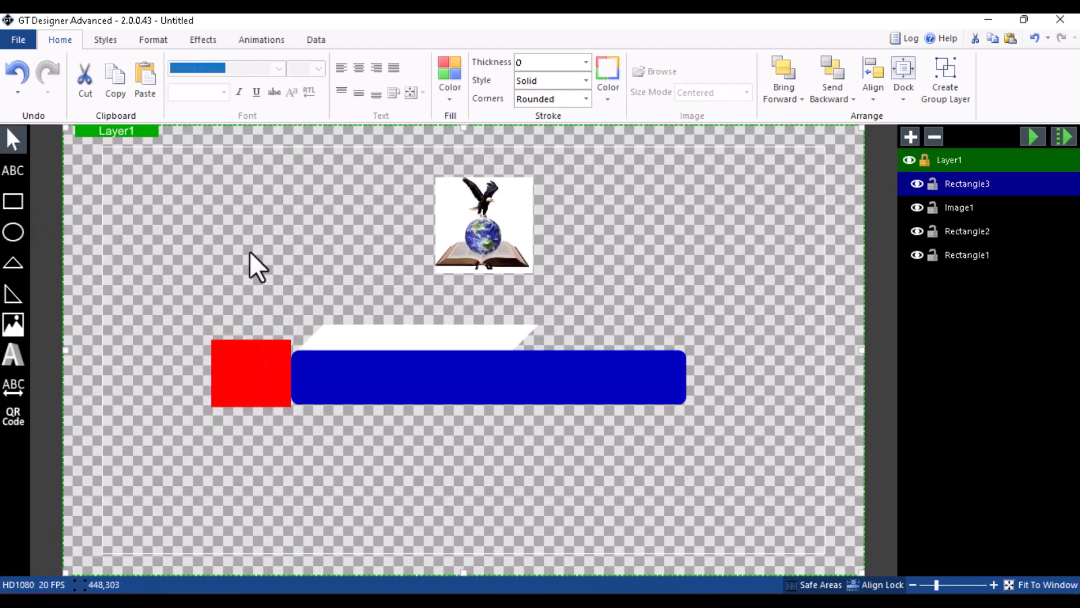
Extend the blue bar's left end beneath the red rectangle and align the rectangle's lower edge with the bar's.
{"action": "left_click", "coordinate": [304, 377]}
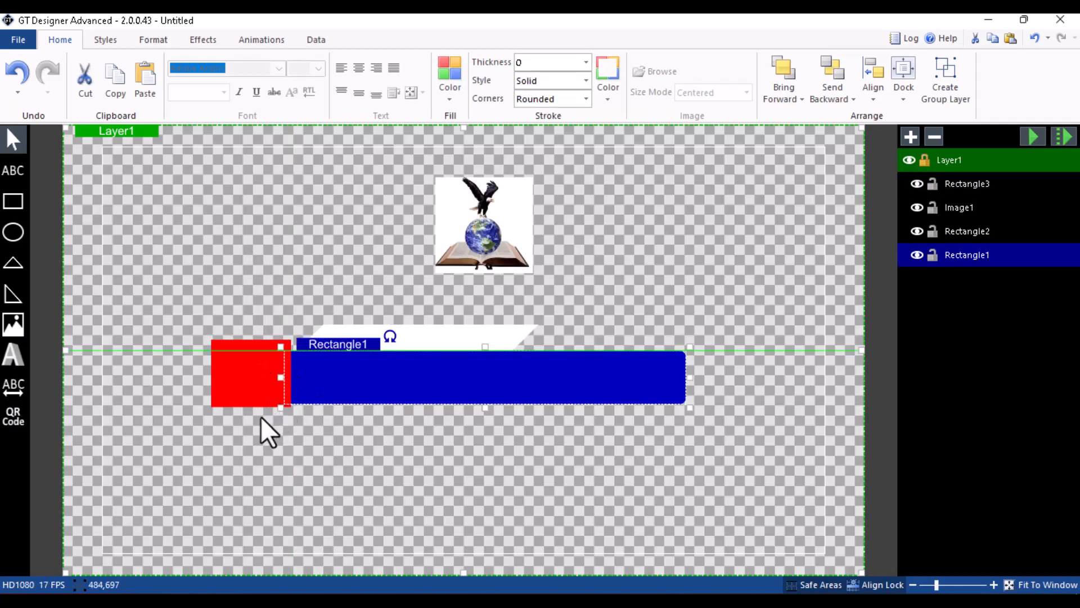
{"action": "left_click", "coordinate": [249, 387]}
{"action": "left_click_drag", "start_coordinate": [251, 411], "coordinate": [251, 410]}
{"action": "left_click", "coordinate": [275, 235]}
Bring the logo image above the red rectangle in the stacking order, set its size mode to Stretch, and shrink it.
{"action": "left_click", "coordinate": [475, 218]}
{"action": "left_click_drag", "start_coordinate": [475, 218], "coordinate": [231, 321]}
{"action": "left_click_drag", "start_coordinate": [959, 208], "coordinate": [960, 188]}
{"action": "left_click_drag", "start_coordinate": [272, 326], "coordinate": [272, 369]}
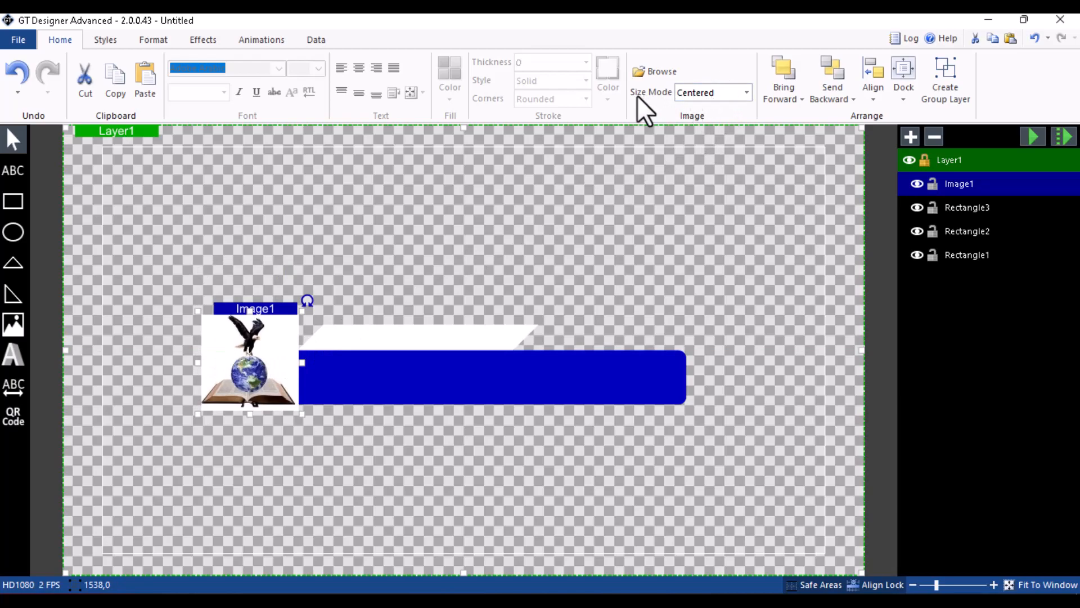
{"action": "left_click", "coordinate": [695, 97]}
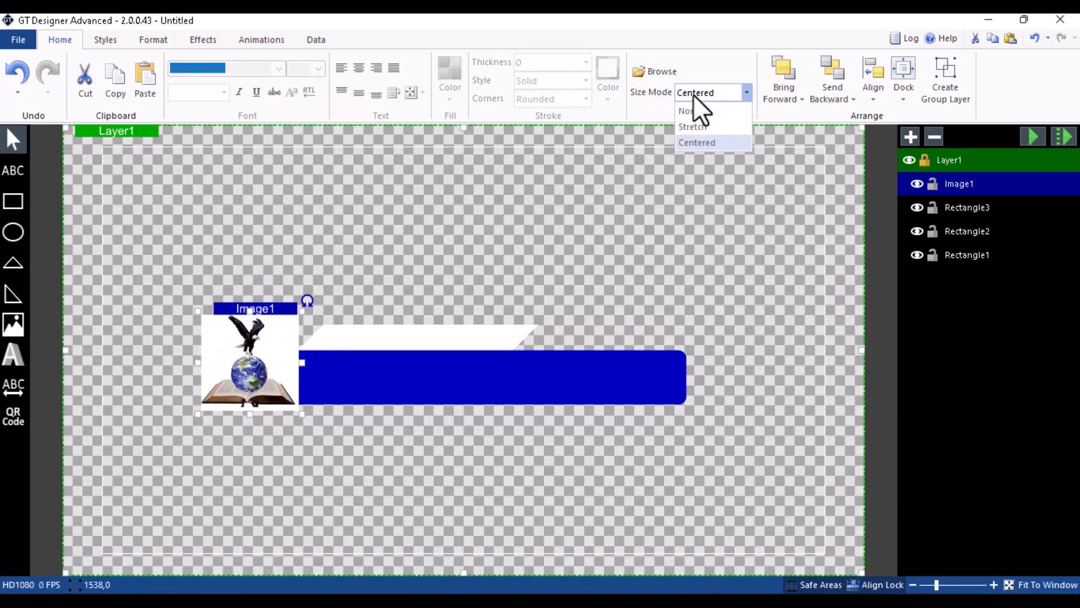
{"action": "left_click", "coordinate": [693, 127]}
{"action": "left_click_drag", "start_coordinate": [302, 311], "coordinate": [282, 280]}
Fill the red rectangle beside the blue bar with white and deselect it.
{"action": "left_click", "coordinate": [255, 380]}
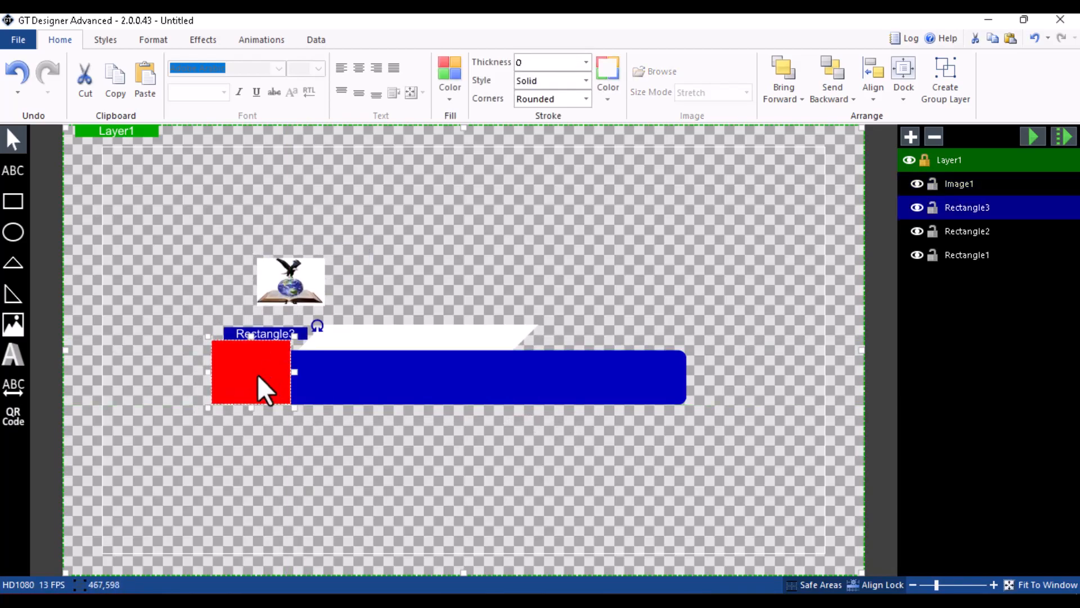
{"action": "left_click", "coordinate": [447, 80]}
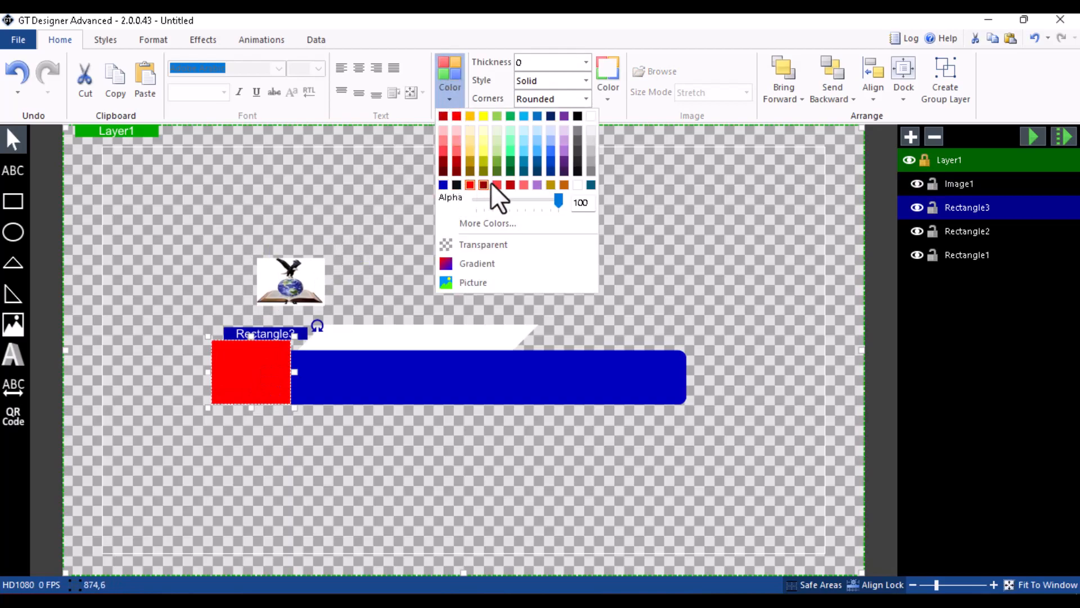
{"action": "left_click", "coordinate": [578, 186]}
{"action": "left_click", "coordinate": [467, 211]}
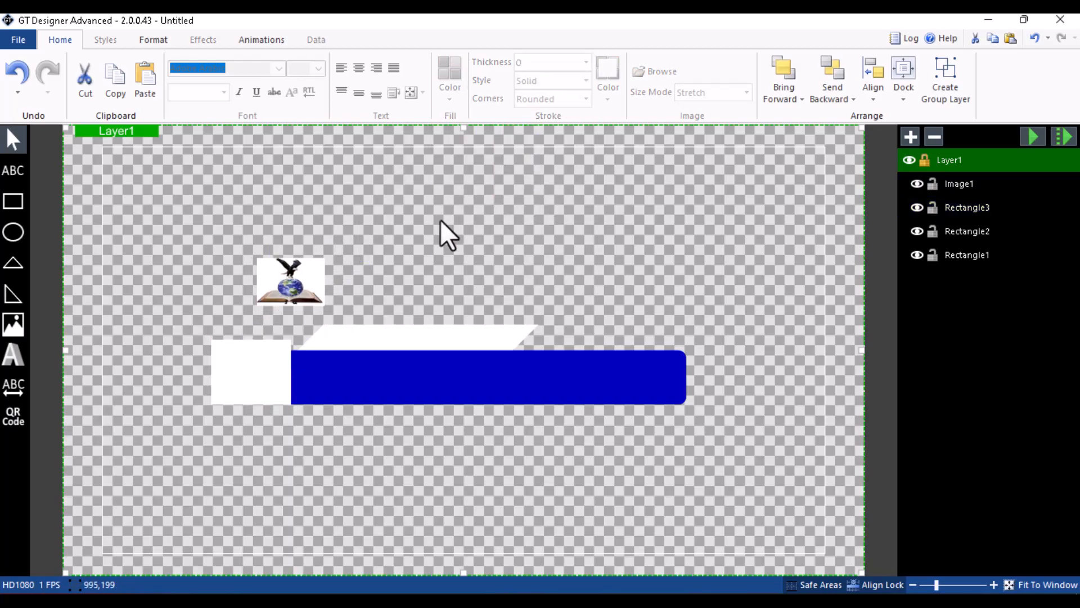
Apply the rounded red preset style to the rectangle beside the bar, try a gold fill, and fill it with solid white.
{"action": "left_click", "coordinate": [269, 360]}
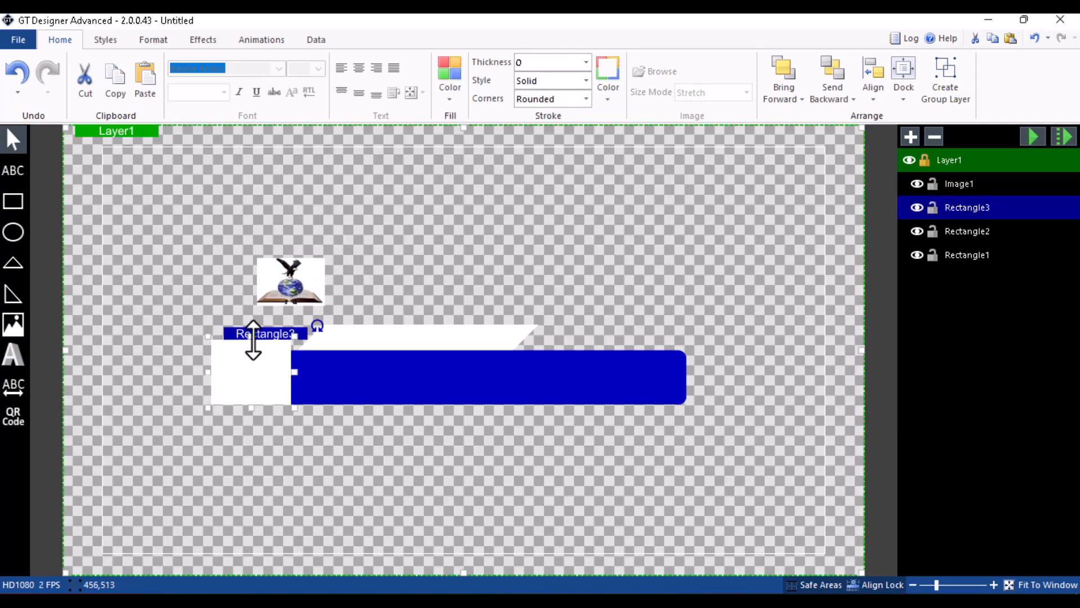
{"action": "left_click", "coordinate": [102, 43]}
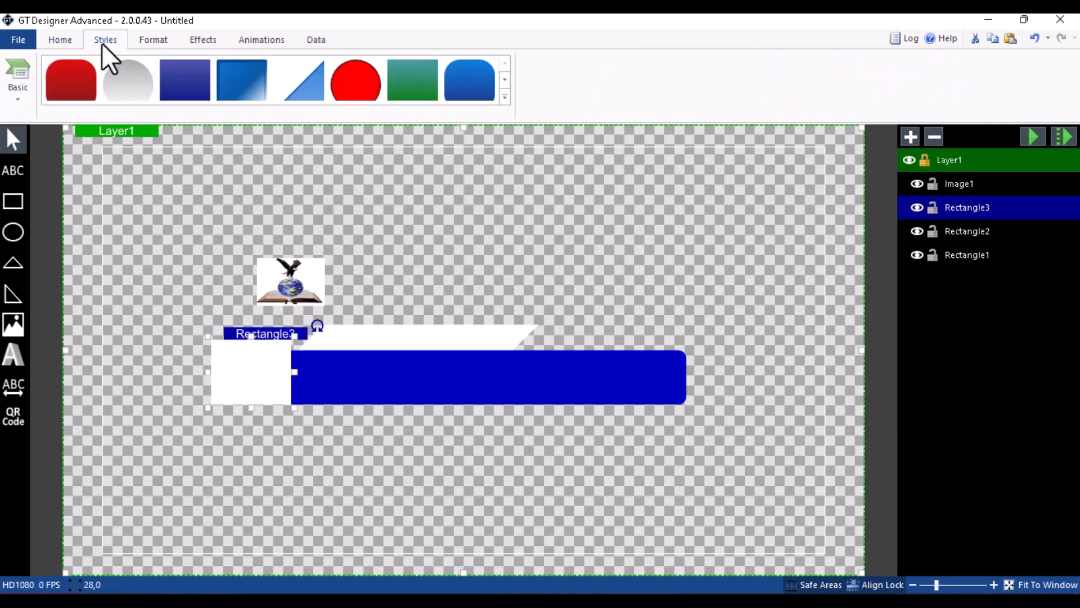
{"action": "left_click", "coordinate": [81, 76]}
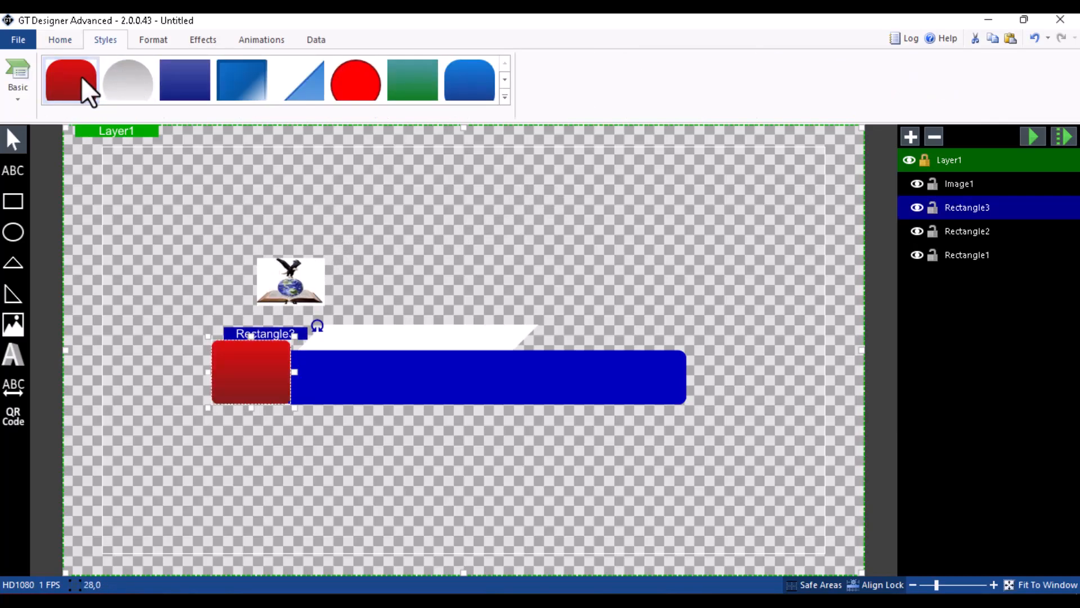
{"action": "left_click", "coordinate": [66, 40]}
{"action": "left_click", "coordinate": [457, 66]}
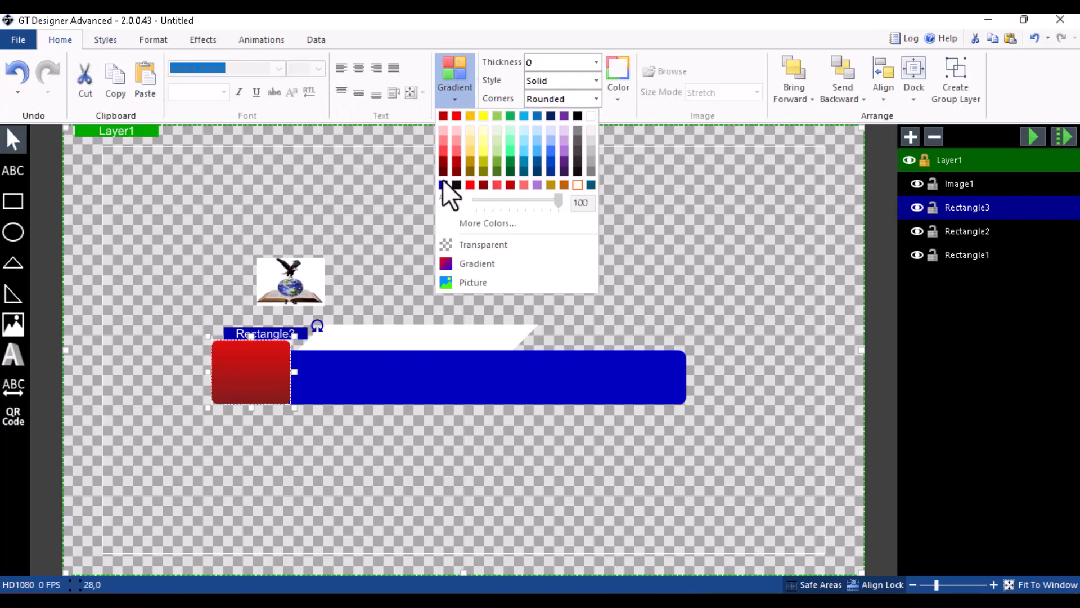
{"action": "left_click", "coordinate": [553, 185]}
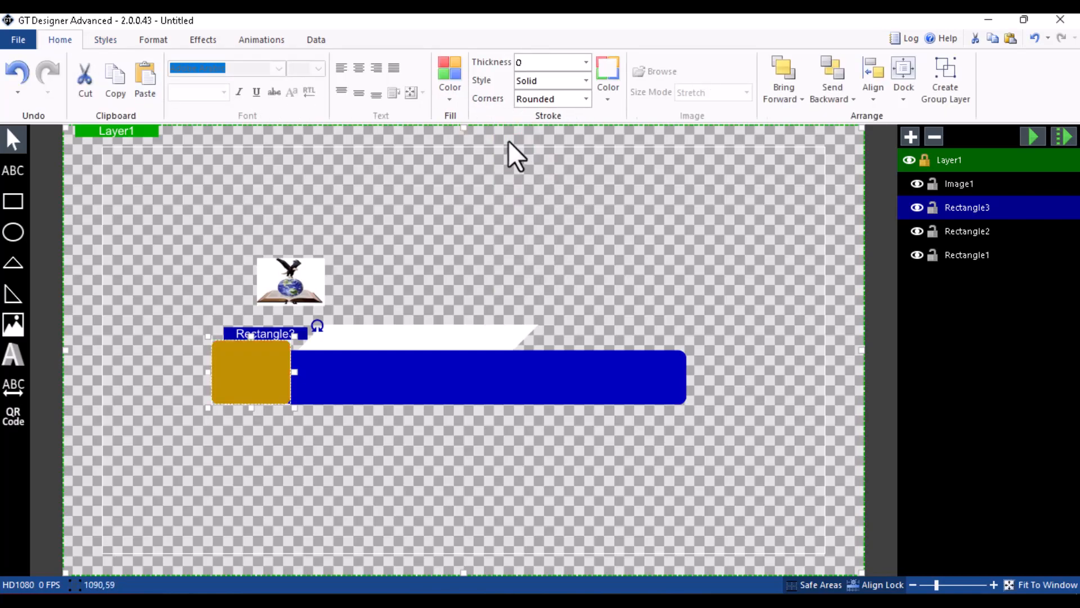
{"action": "left_click", "coordinate": [452, 70]}
{"action": "left_click", "coordinate": [578, 185]}
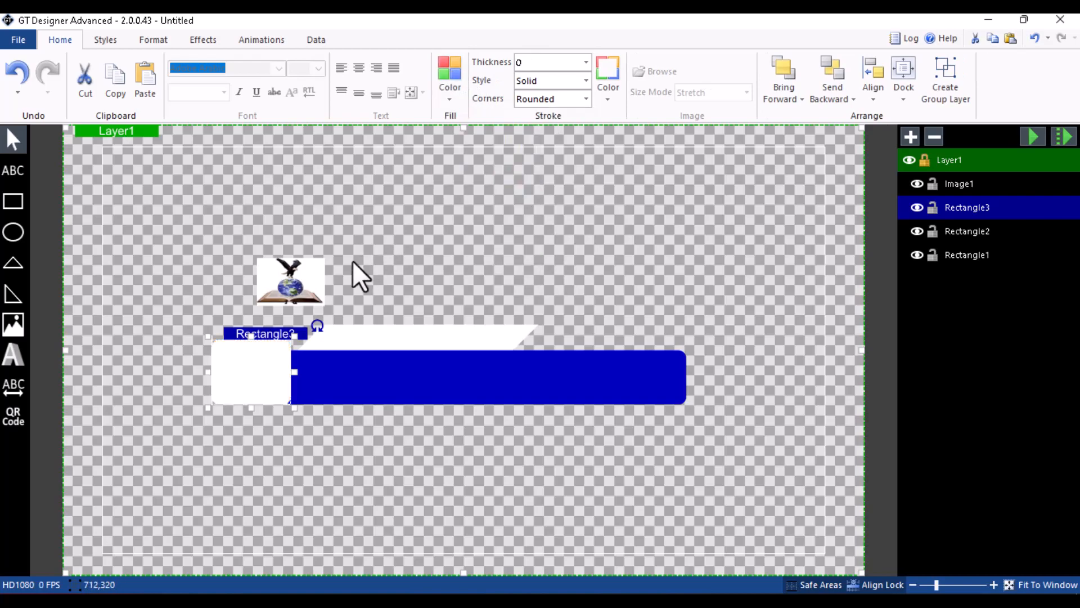
Move the logo image onto the rounded white box, resize it to fit inside the box, and deselect it.
{"action": "left_click_drag", "start_coordinate": [299, 265], "coordinate": [262, 356]}
{"action": "left_click_drag", "start_coordinate": [289, 402], "coordinate": [298, 409]}
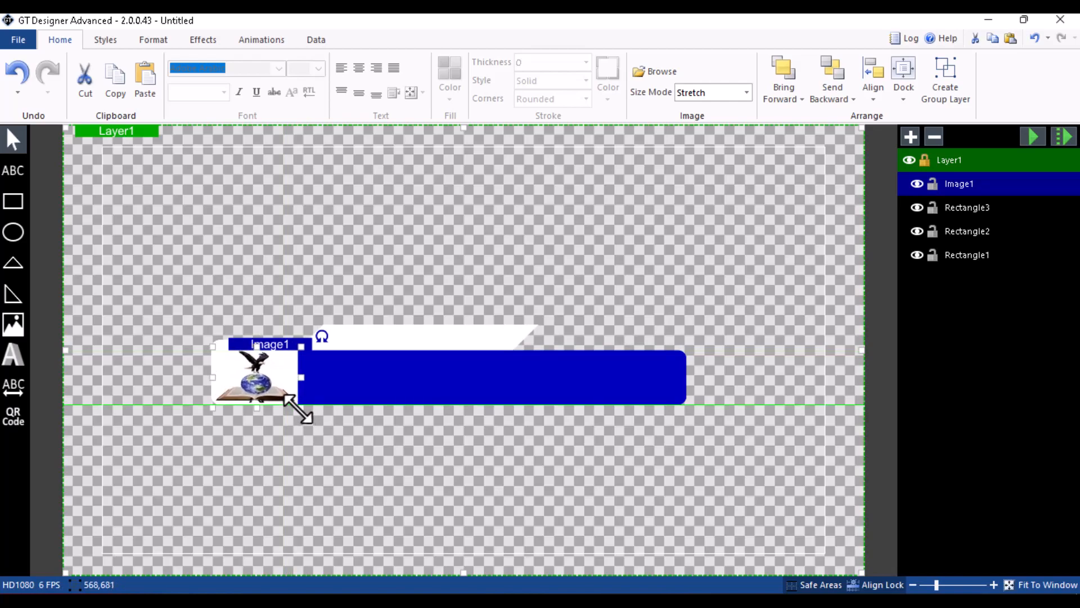
{"action": "left_click", "coordinate": [297, 373]}
{"action": "left_click", "coordinate": [272, 372]}
{"action": "left_click_drag", "start_coordinate": [297, 379], "coordinate": [290, 380]}
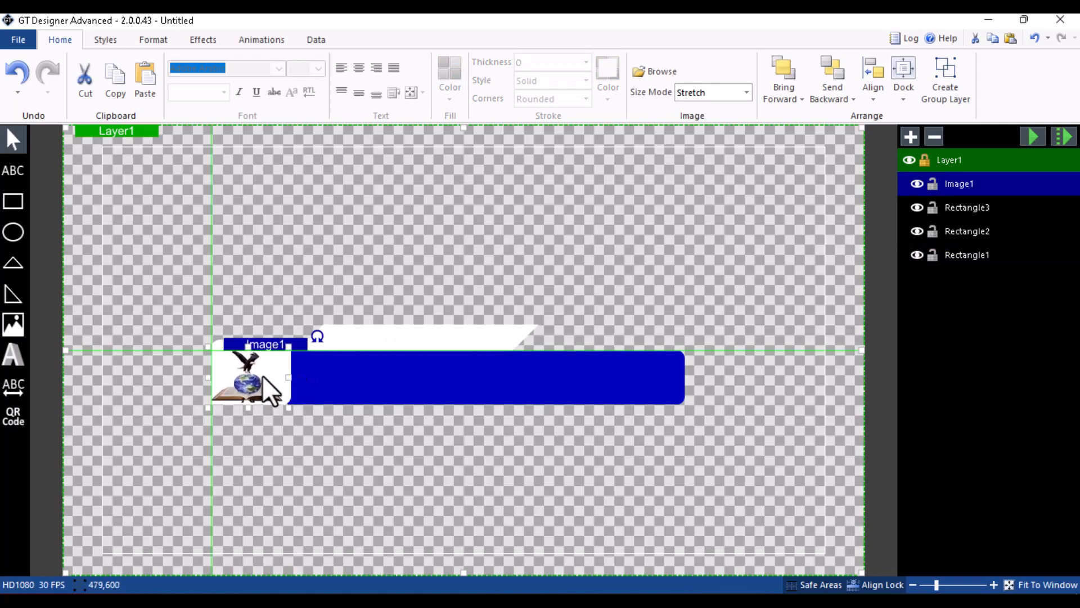
{"action": "left_click", "coordinate": [246, 212]}
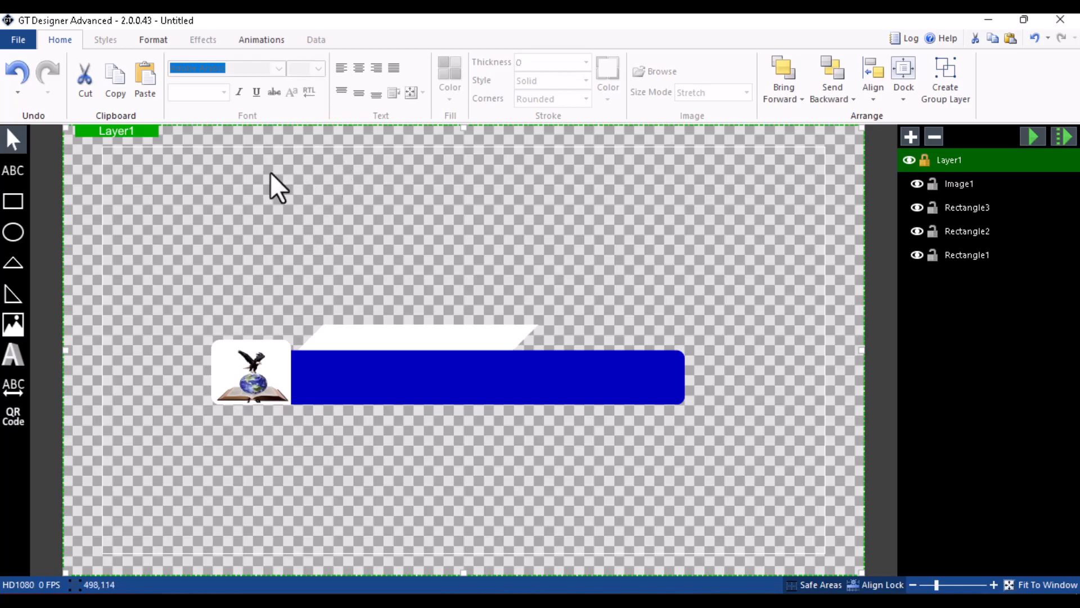
Add a text block on the blue bar and fill its text with white.
{"action": "left_click", "coordinate": [13, 171]}
{"action": "left_click_drag", "start_coordinate": [312, 242], "coordinate": [478, 367]}
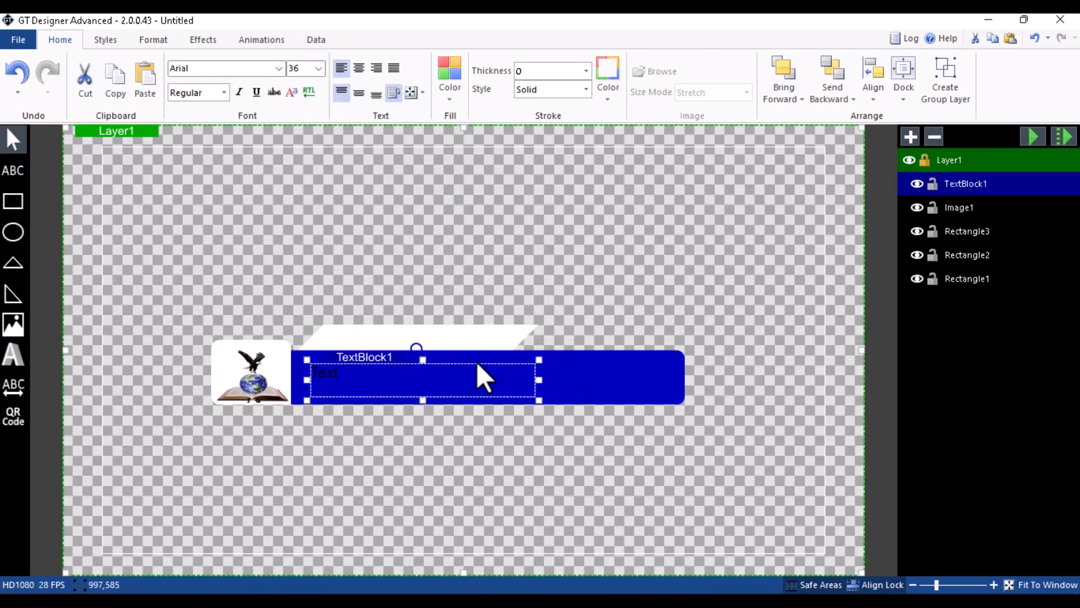
{"action": "left_click", "coordinate": [451, 82]}
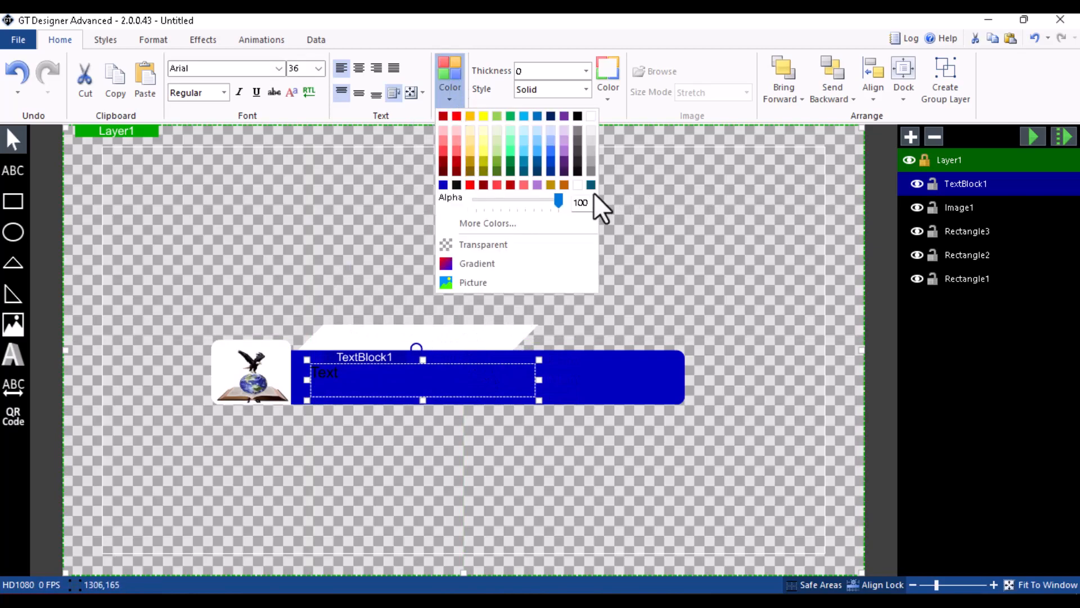
{"action": "left_click", "coordinate": [577, 184]}
Widen the text block to span the visible length of the blue bar and raise it slightly.
{"action": "left_click_drag", "start_coordinate": [535, 378], "coordinate": [686, 381]}
{"action": "left_click", "coordinate": [500, 403]}
{"action": "left_click", "coordinate": [484, 373]}
{"action": "left_click_drag", "start_coordinate": [310, 379], "coordinate": [281, 377]}
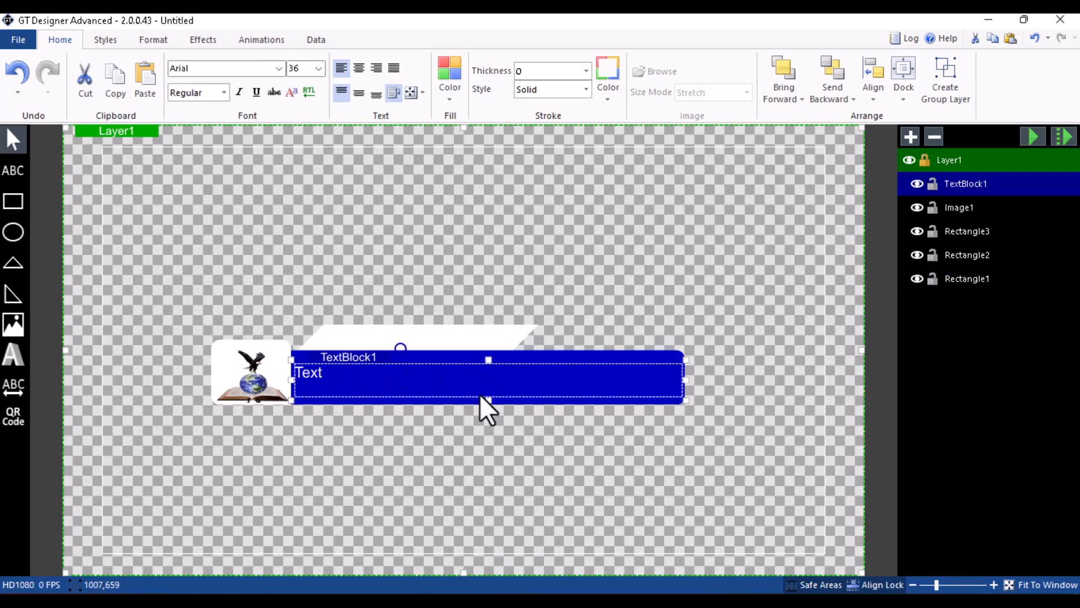
{"action": "left_click_drag", "start_coordinate": [479, 381], "coordinate": [478, 376]}
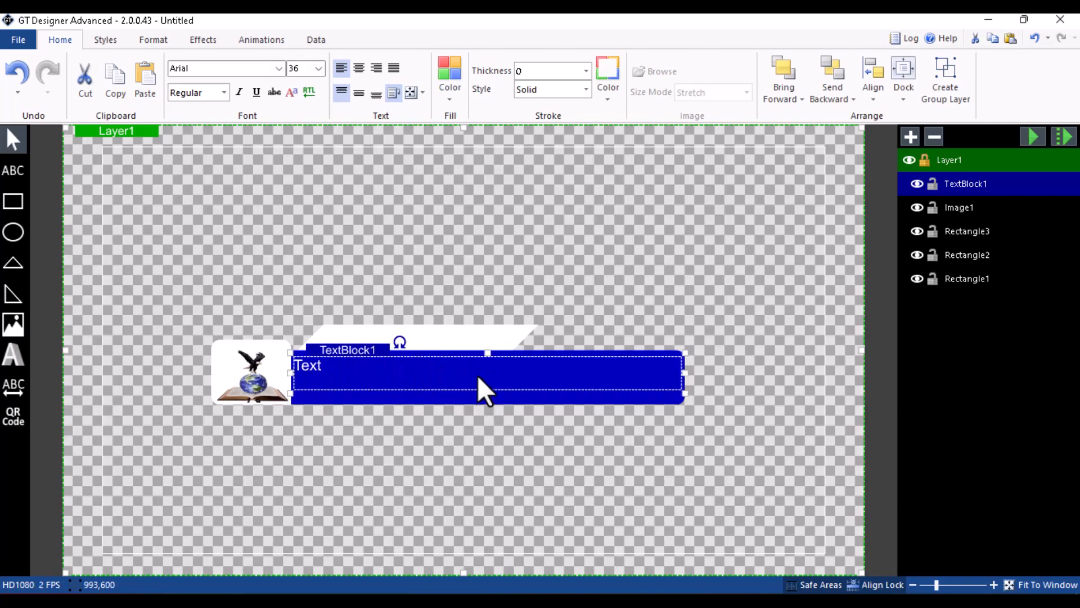
Nudge the logo image slightly upward and reduce the blue bar's height from its lower edge.
{"action": "left_click", "coordinate": [249, 372]}
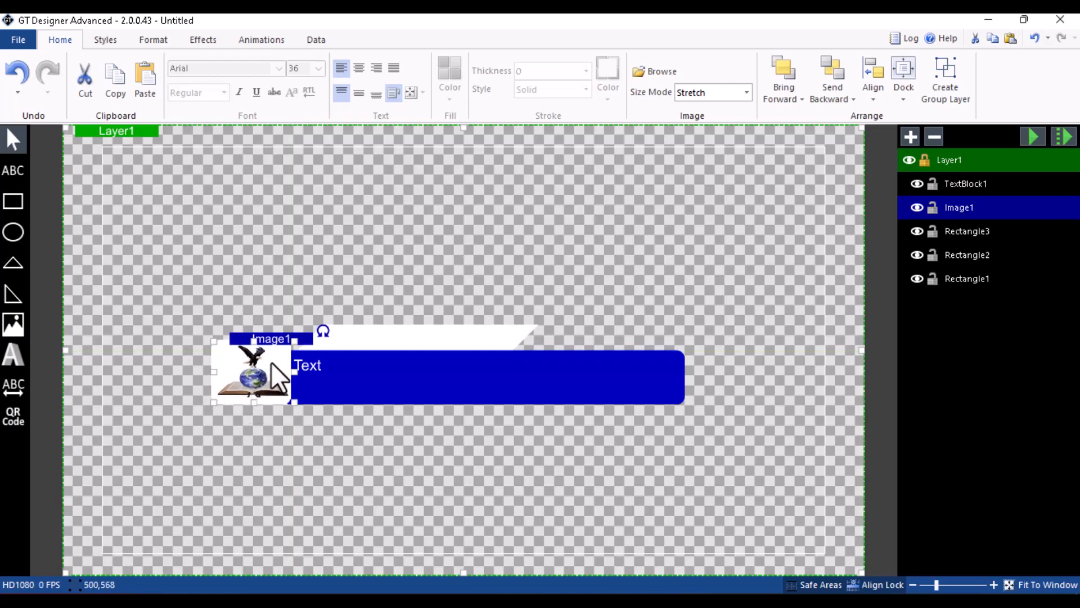
{"action": "left_click", "coordinate": [255, 315]}
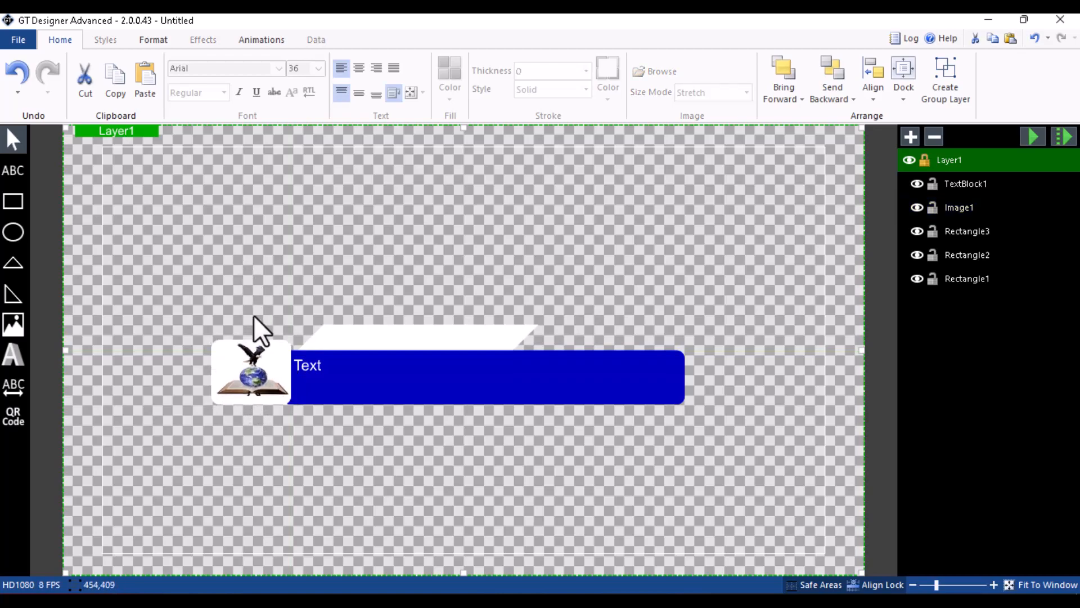
{"action": "left_click", "coordinate": [243, 400]}
{"action": "left_click", "coordinate": [319, 400]}
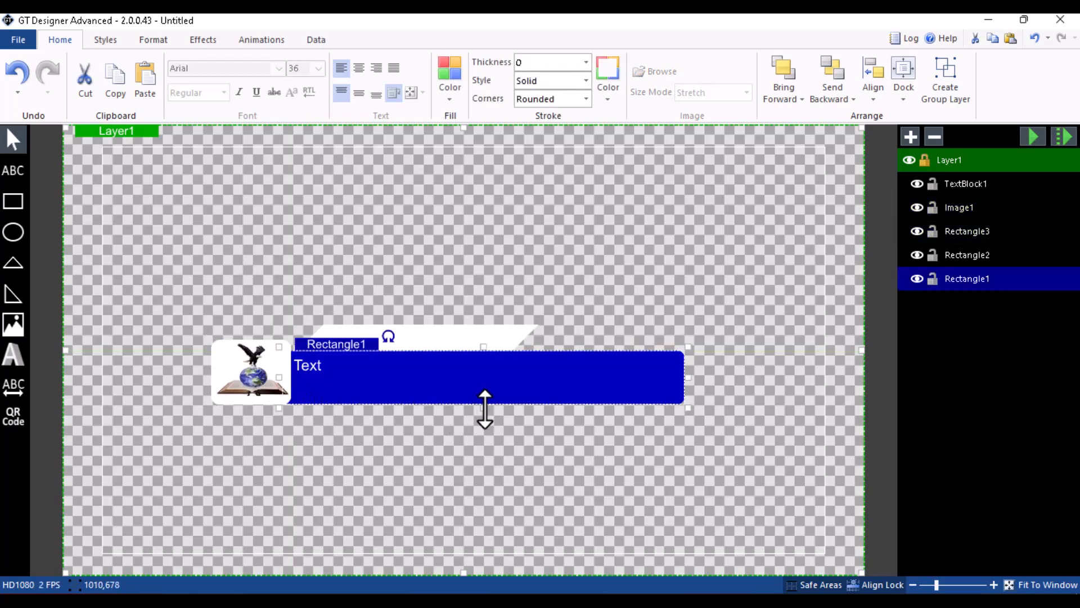
{"action": "left_click_drag", "start_coordinate": [485, 409], "coordinate": [483, 403]}
Raise the lower edges of the logo image and the white box to match the blue bar's lower edge.
{"action": "left_click", "coordinate": [252, 394]}
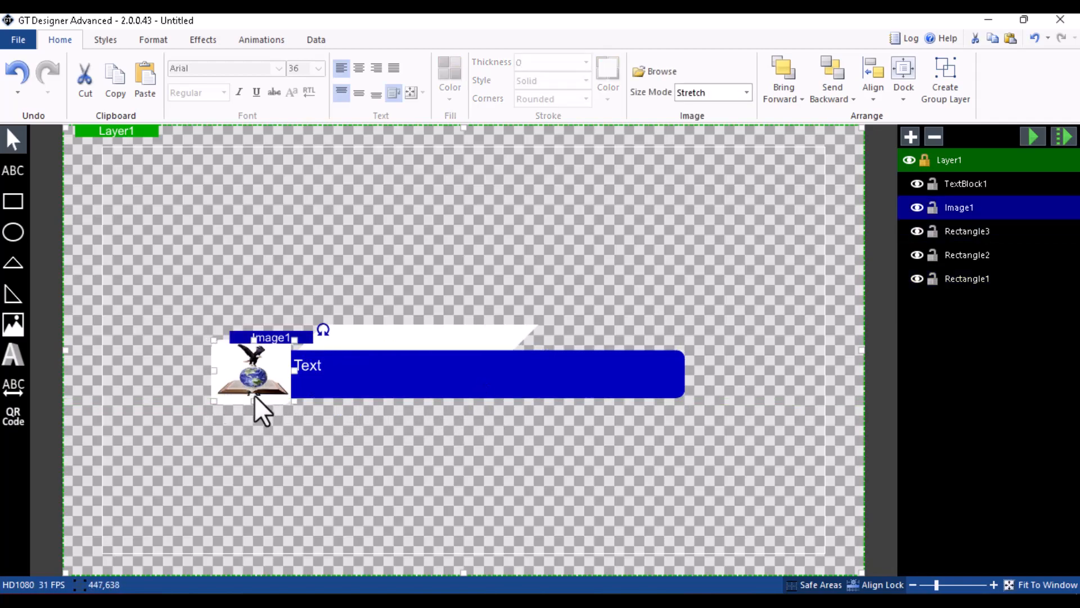
{"action": "left_click_drag", "start_coordinate": [256, 402], "coordinate": [255, 398]}
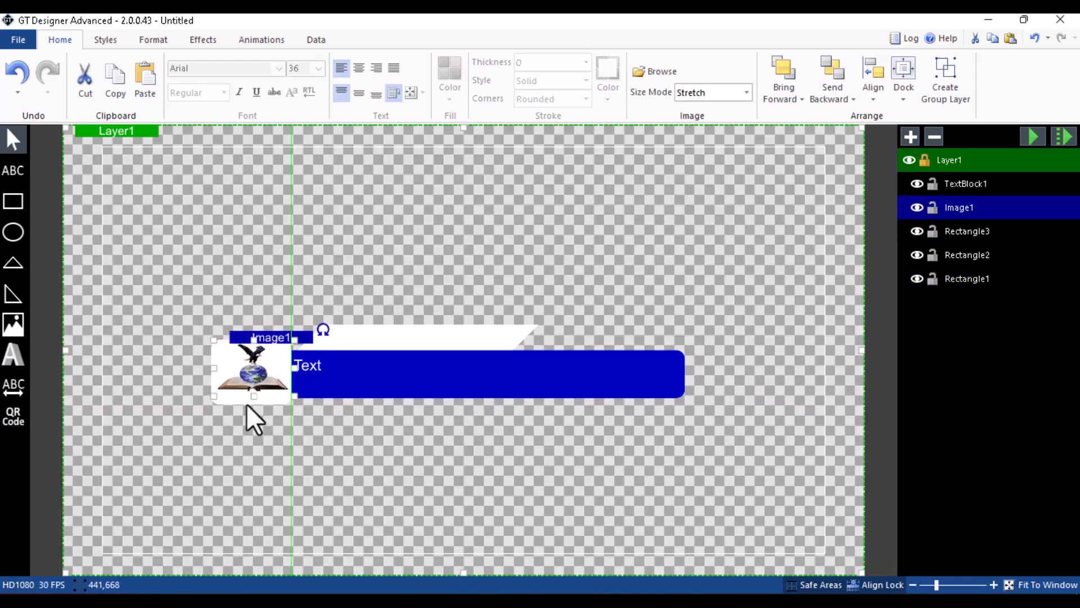
{"action": "left_click", "coordinate": [247, 404]}
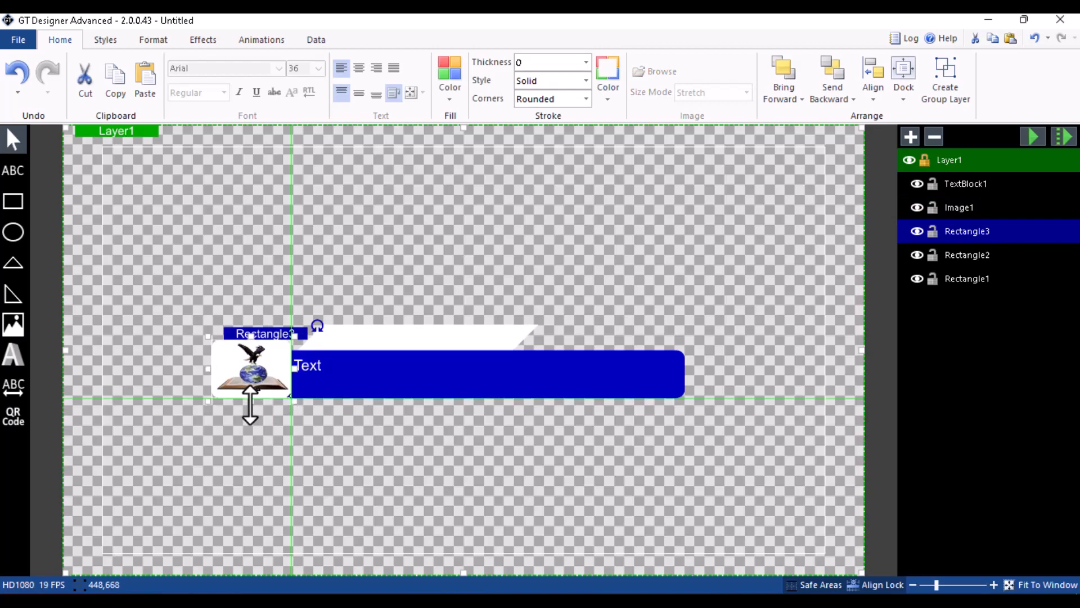
Reduce the blue bar's height slightly by raising its lower edge.
{"action": "left_click", "coordinate": [278, 274]}
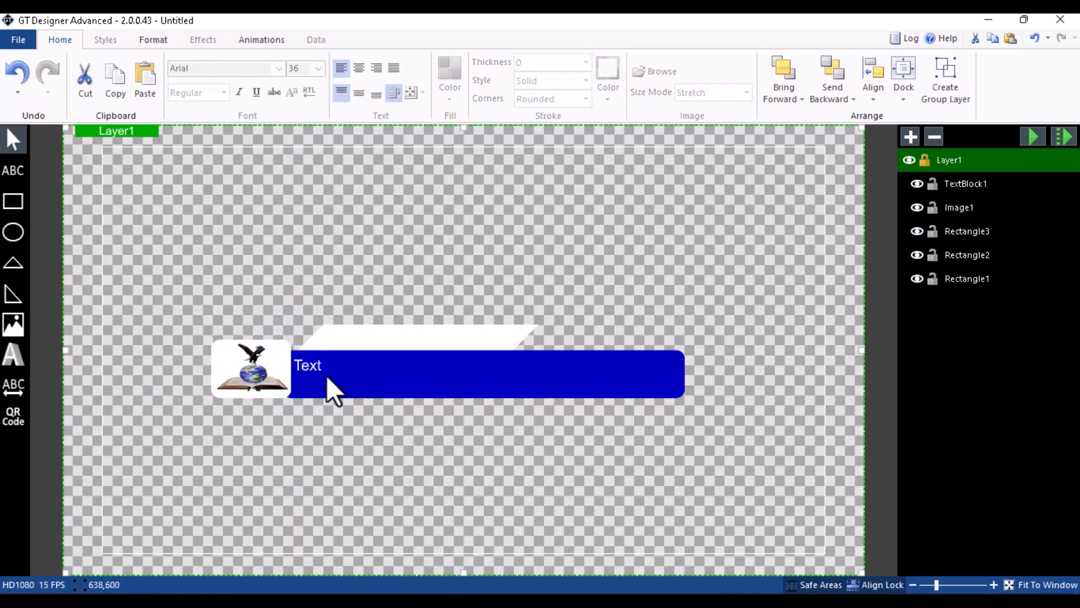
{"action": "left_click", "coordinate": [313, 364]}
{"action": "left_click", "coordinate": [333, 397]}
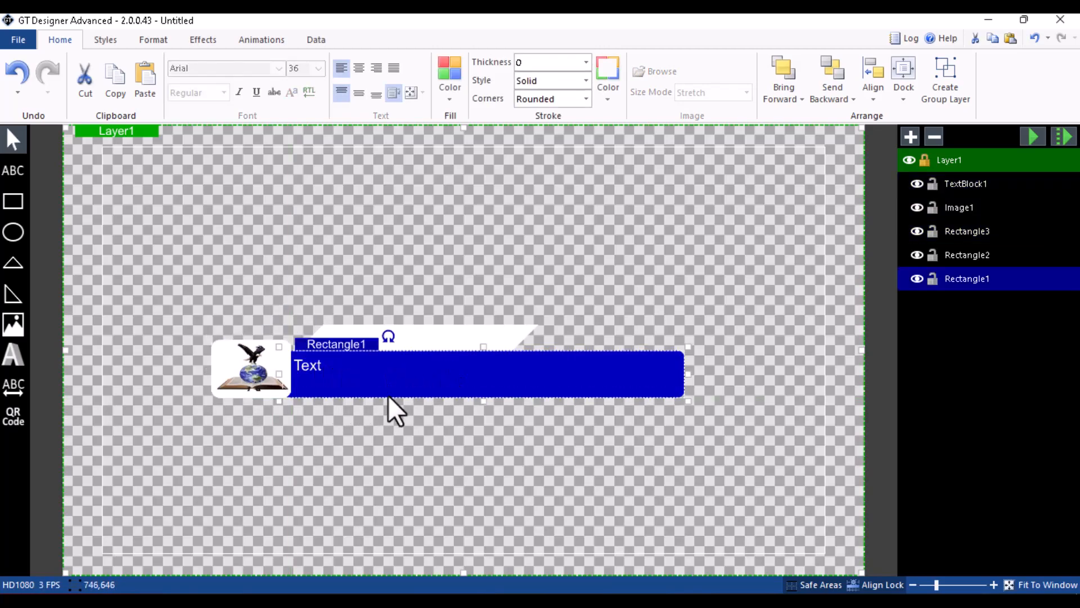
{"action": "left_click_drag", "start_coordinate": [483, 401], "coordinate": [481, 394]}
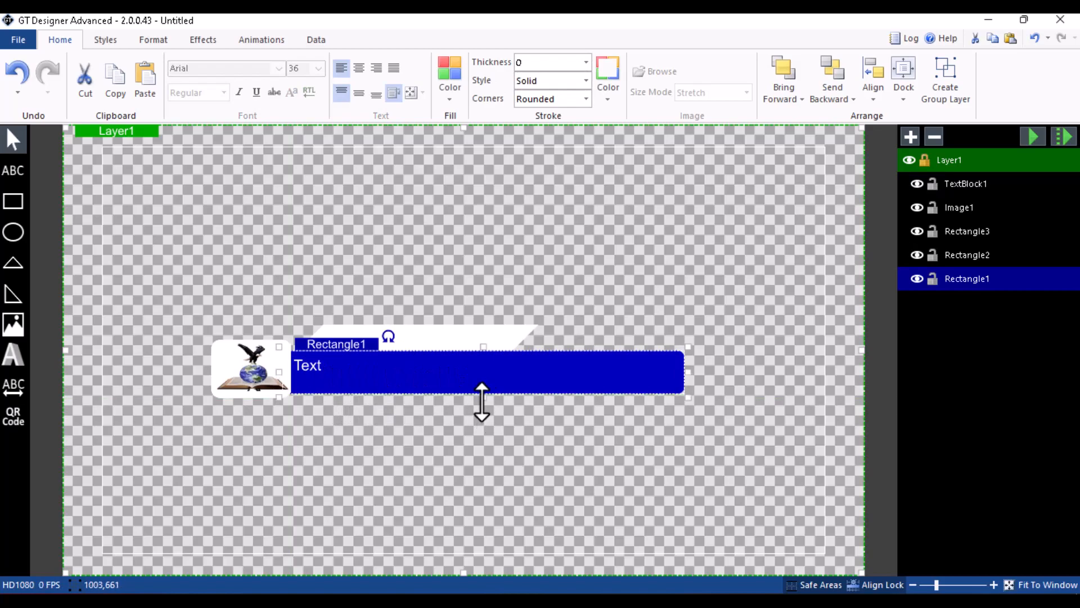
{"action": "left_click", "coordinate": [461, 304]}
Set the font style of the text block on the blue bar to Bold.
{"action": "left_click", "coordinate": [376, 360]}
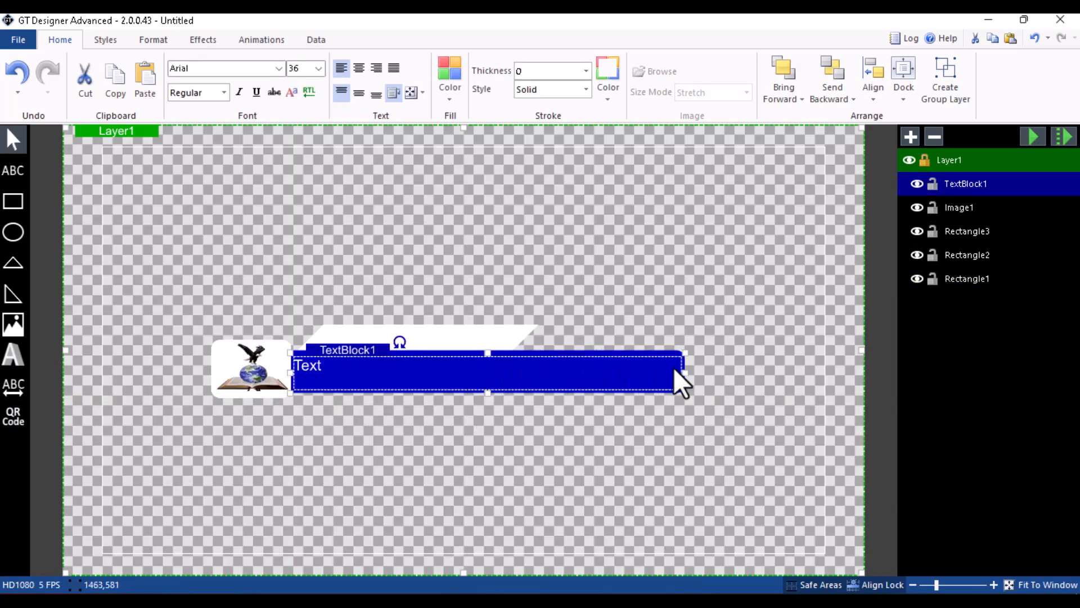
{"action": "left_click", "coordinate": [222, 90]}
{"action": "left_click", "coordinate": [191, 130]}
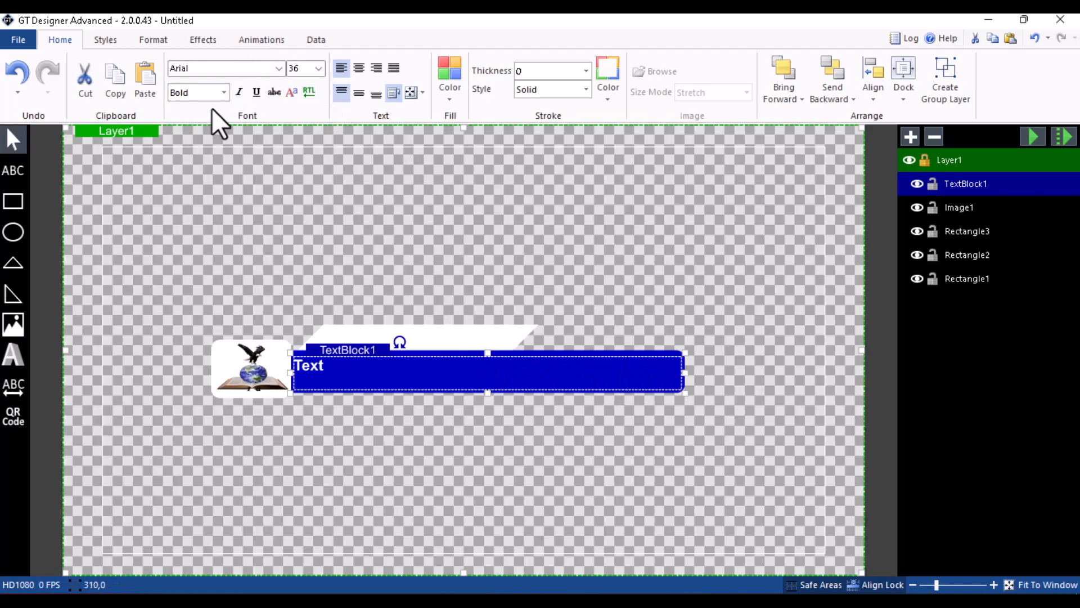
Change the font of the blue bar's text to Tahoma.
{"action": "left_click", "coordinate": [268, 70]}
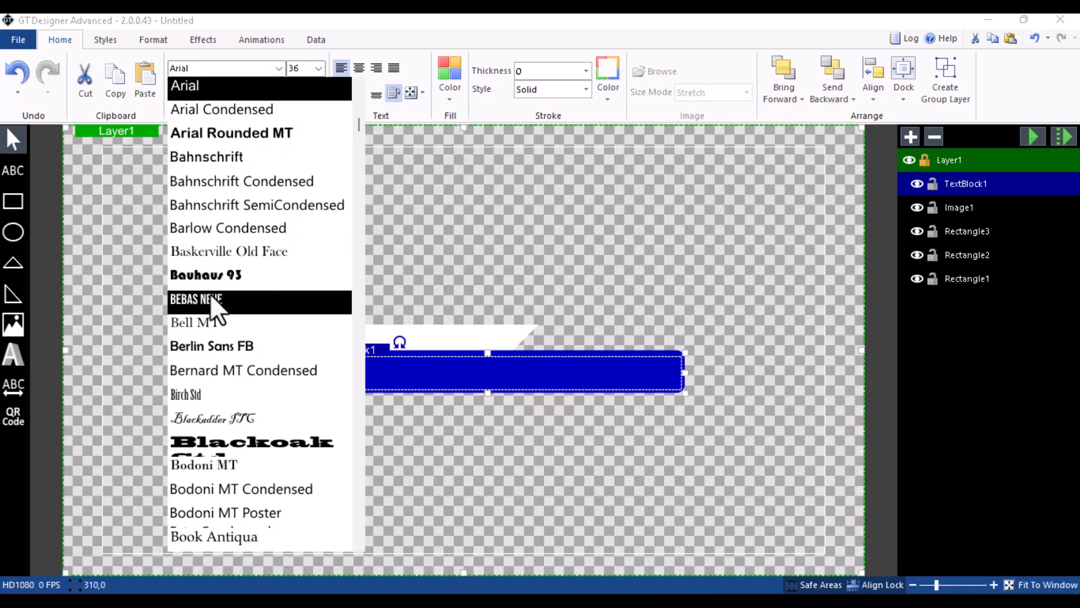
{"action": "scroll", "coordinate": [212, 298], "scroll_direction": "down", "scroll_amount": 2}
{"action": "scroll", "coordinate": [213, 296], "scroll_direction": "down", "scroll_amount": 15}
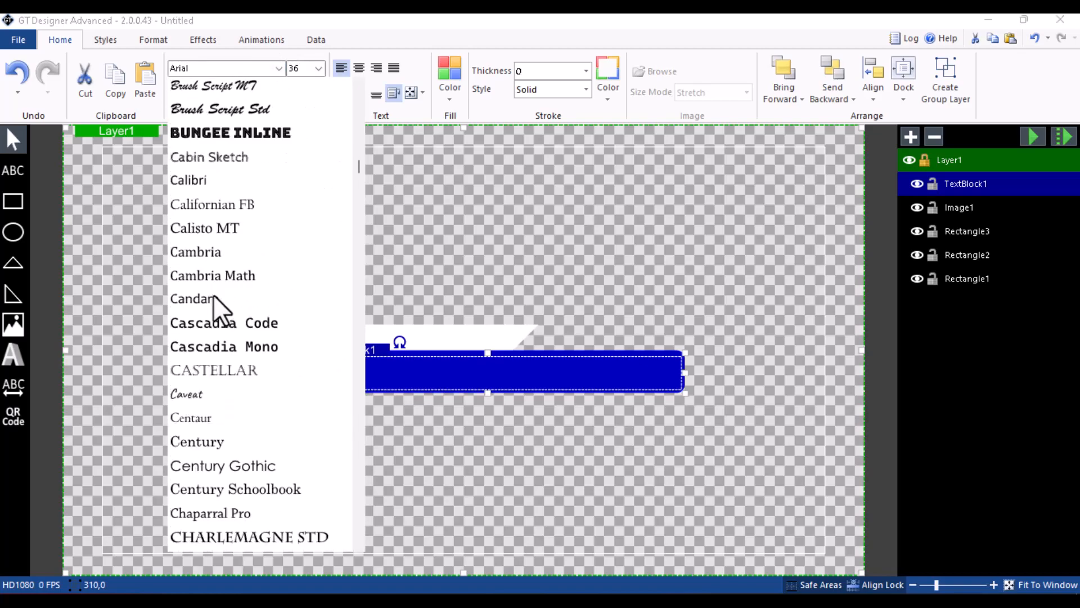
{"action": "scroll", "coordinate": [214, 291], "scroll_direction": "down", "scroll_amount": 11}
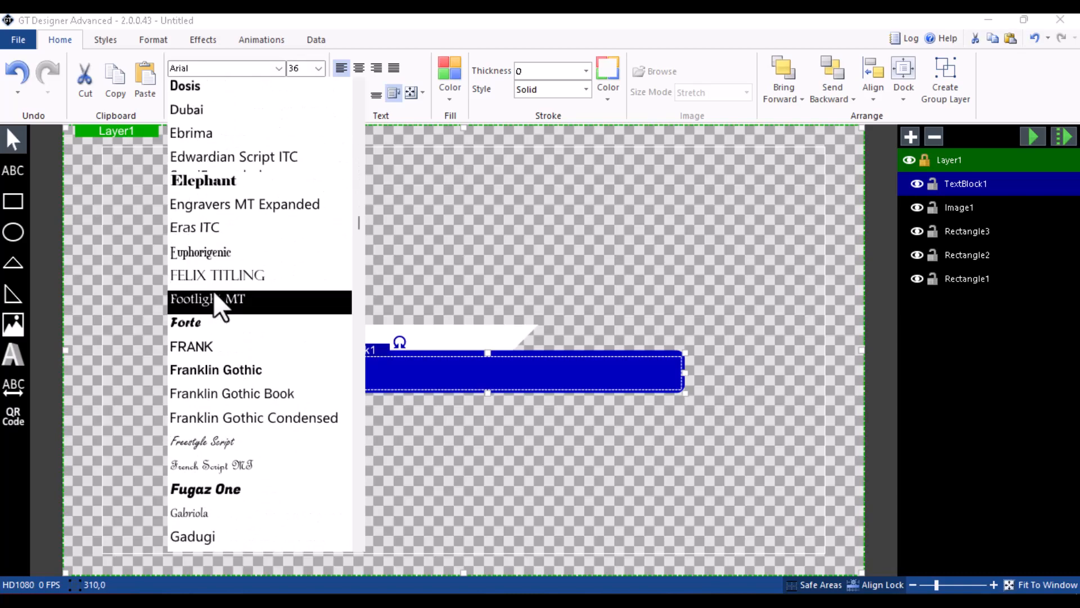
{"action": "scroll", "coordinate": [214, 292], "scroll_direction": "down", "scroll_amount": 10}
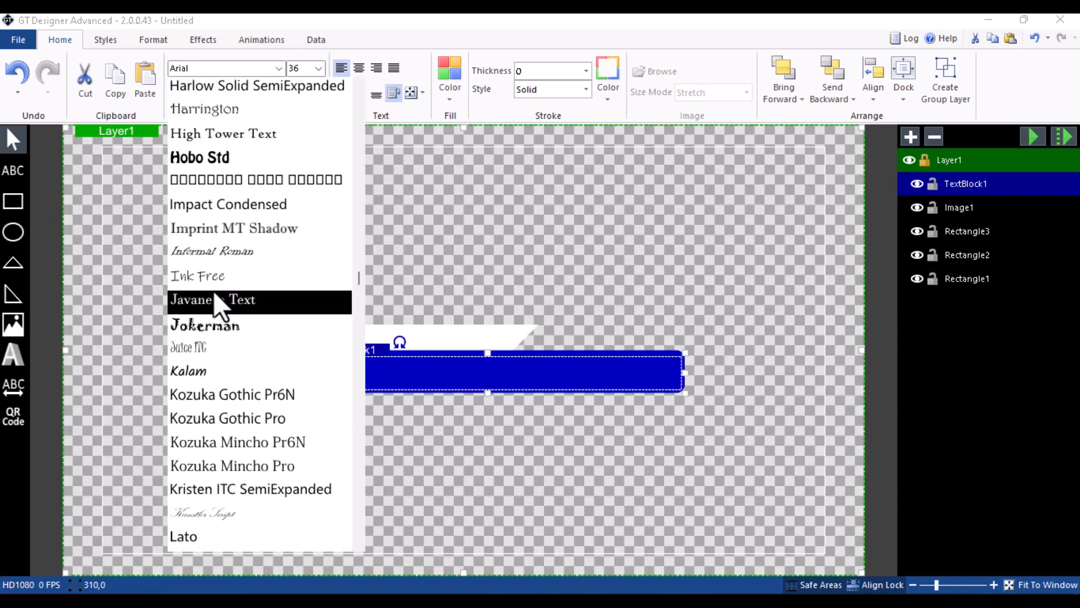
{"action": "scroll", "coordinate": [213, 292], "scroll_direction": "down", "scroll_amount": 12}
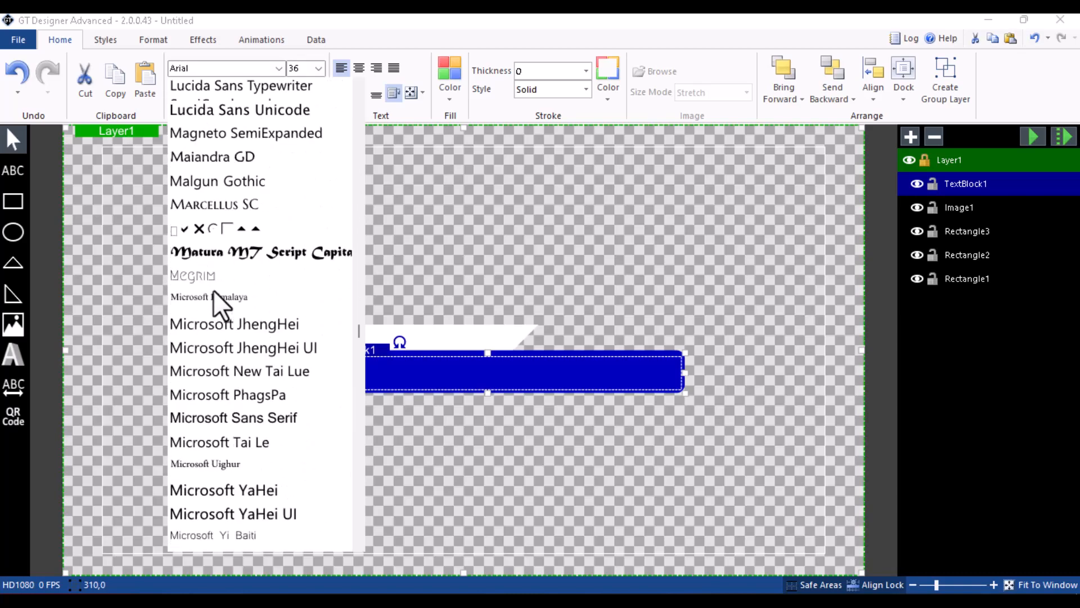
{"action": "scroll", "coordinate": [214, 291], "scroll_direction": "down", "scroll_amount": 11}
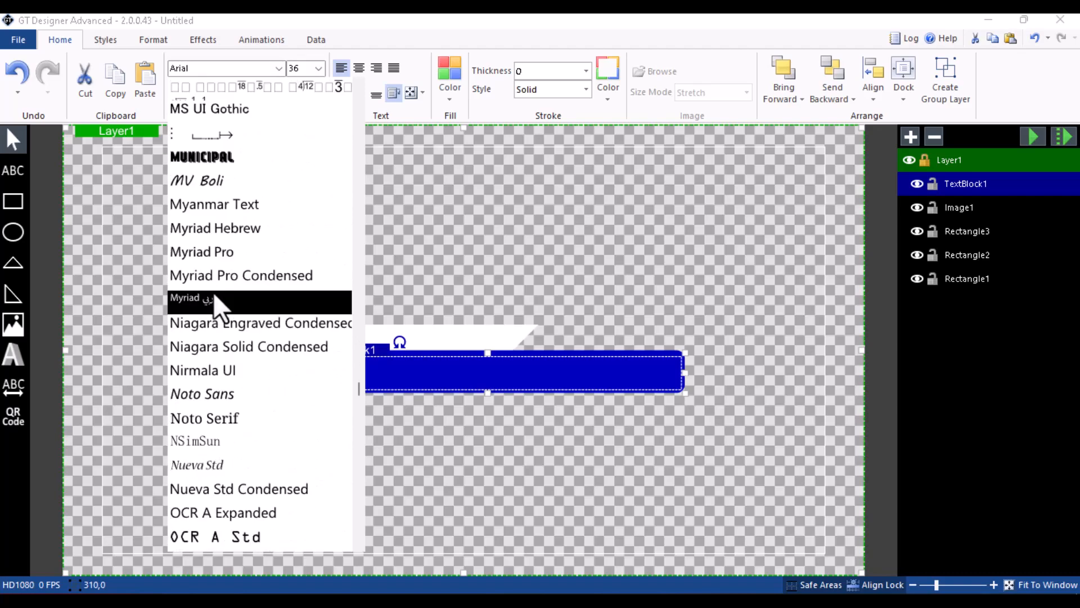
{"action": "scroll", "coordinate": [217, 288], "scroll_direction": "down", "scroll_amount": 13}
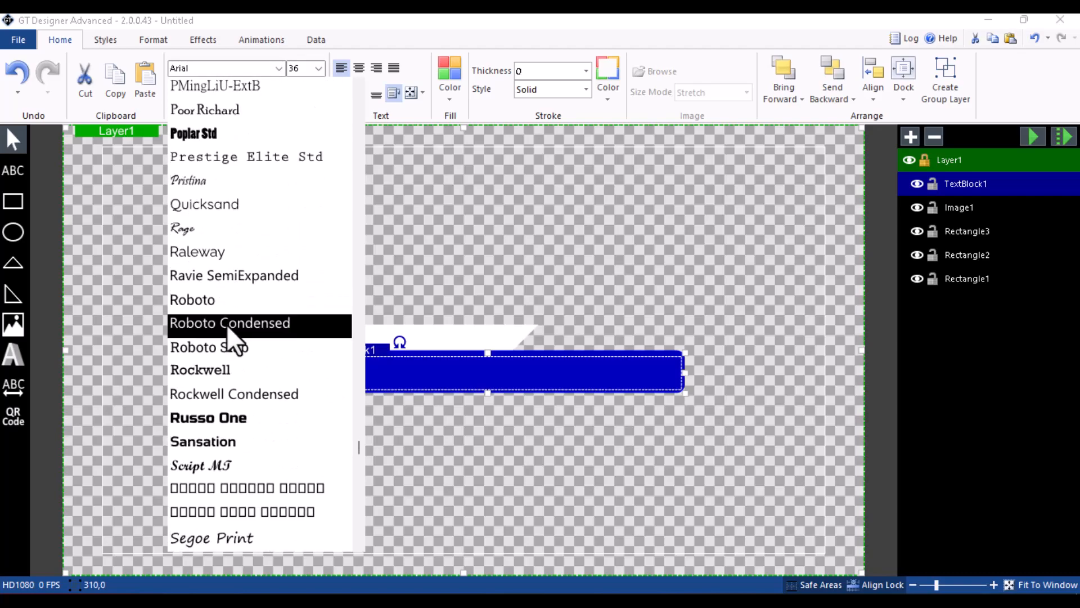
{"action": "scroll", "coordinate": [234, 333], "scroll_direction": "down", "scroll_amount": 2}
{"action": "scroll", "coordinate": [239, 333], "scroll_direction": "up", "scroll_amount": 5}
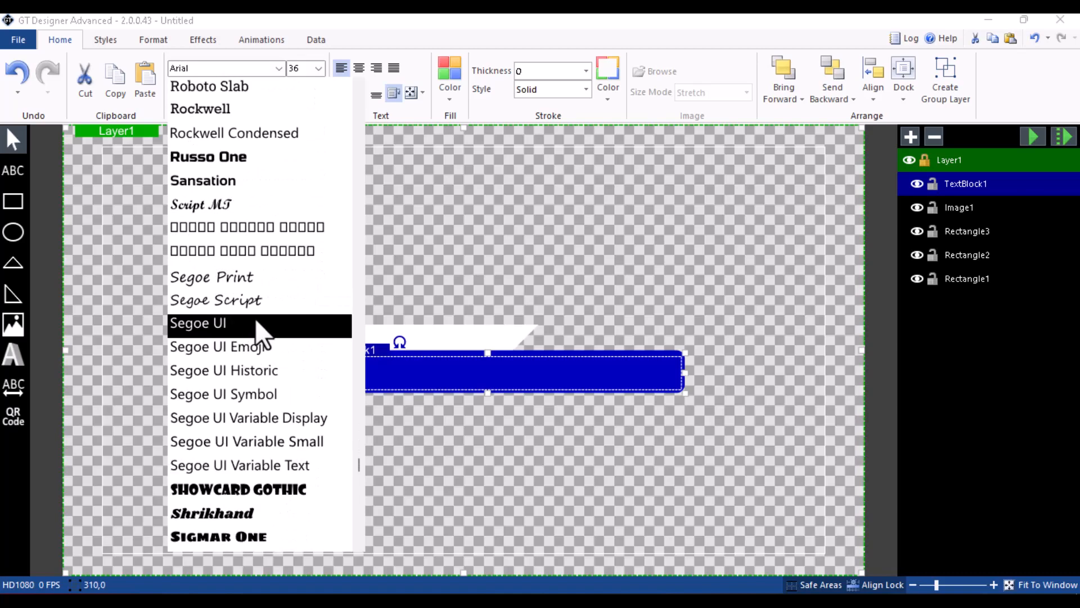
{"action": "scroll", "coordinate": [266, 228], "scroll_direction": "down", "scroll_amount": 5}
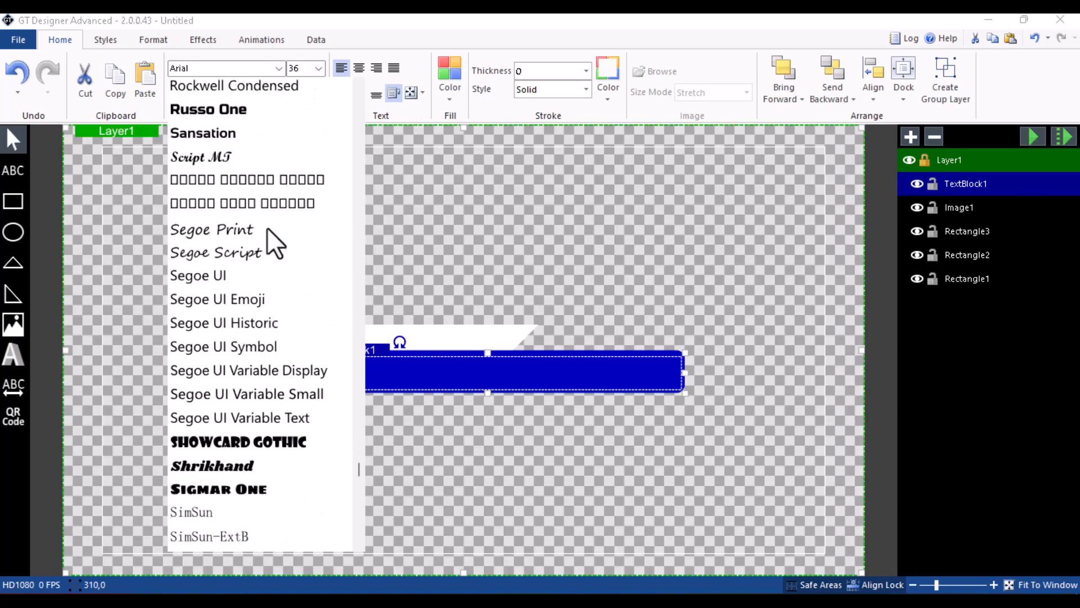
{"action": "scroll", "coordinate": [253, 248], "scroll_direction": "down", "scroll_amount": 3}
{"action": "scroll", "coordinate": [225, 349], "scroll_direction": "down", "scroll_amount": 1}
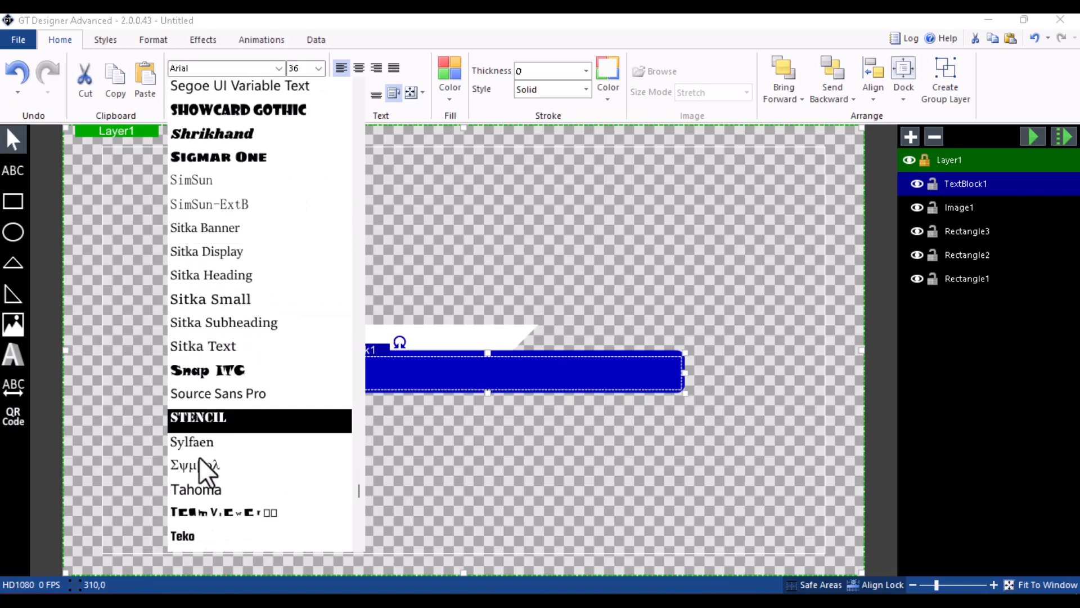
{"action": "left_click", "coordinate": [185, 487]}
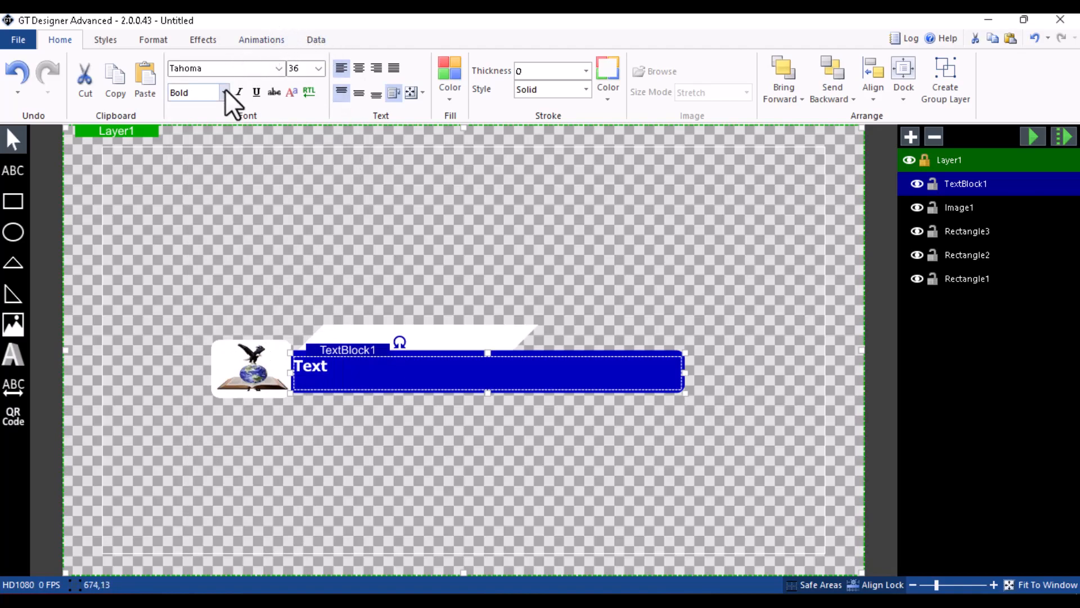
Set the font size of the blue bar's text to 60.
{"action": "left_click", "coordinate": [316, 68]}
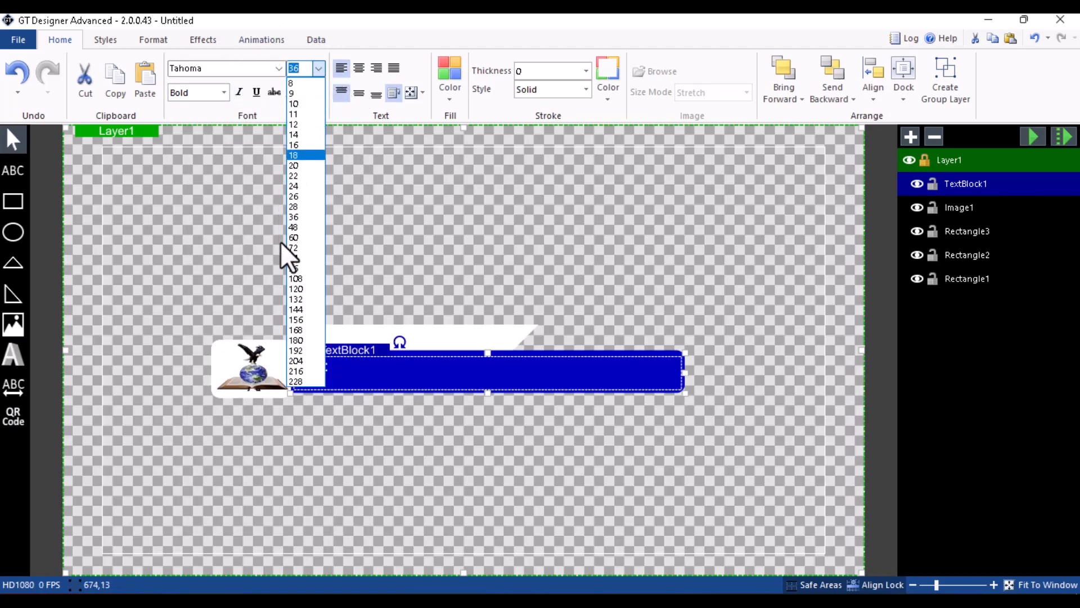
{"action": "left_click", "coordinate": [295, 237]}
{"action": "left_click", "coordinate": [461, 209]}
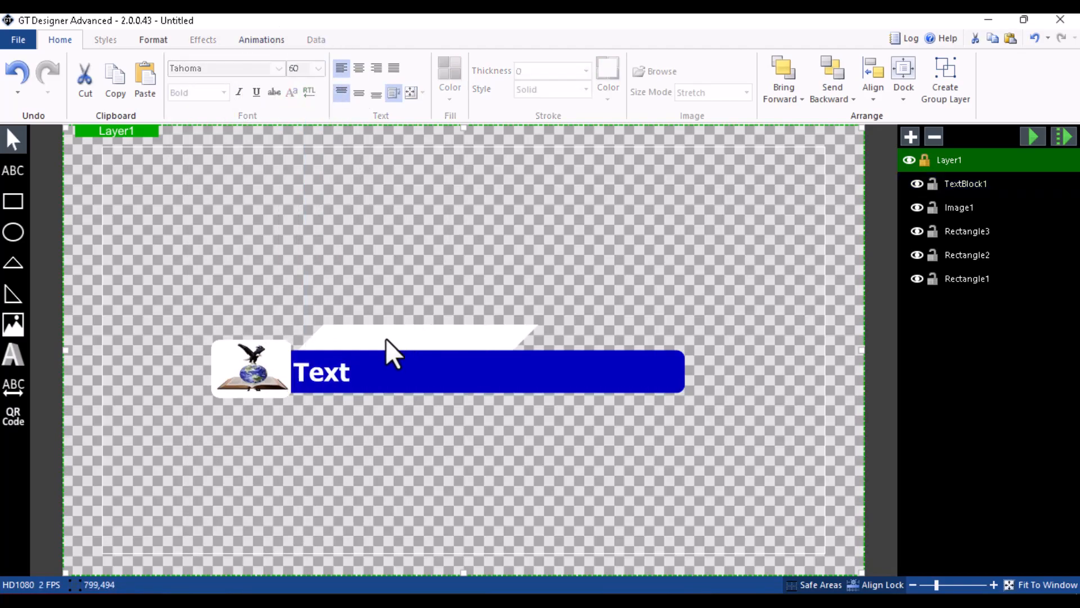
Shift the text block slightly right on the blue bar and pull its left edge in a little further from the logo box.
{"action": "left_click_drag", "start_coordinate": [346, 366], "coordinate": [352, 363]}
{"action": "left_click", "coordinate": [492, 273]}
{"action": "left_click", "coordinate": [535, 376]}
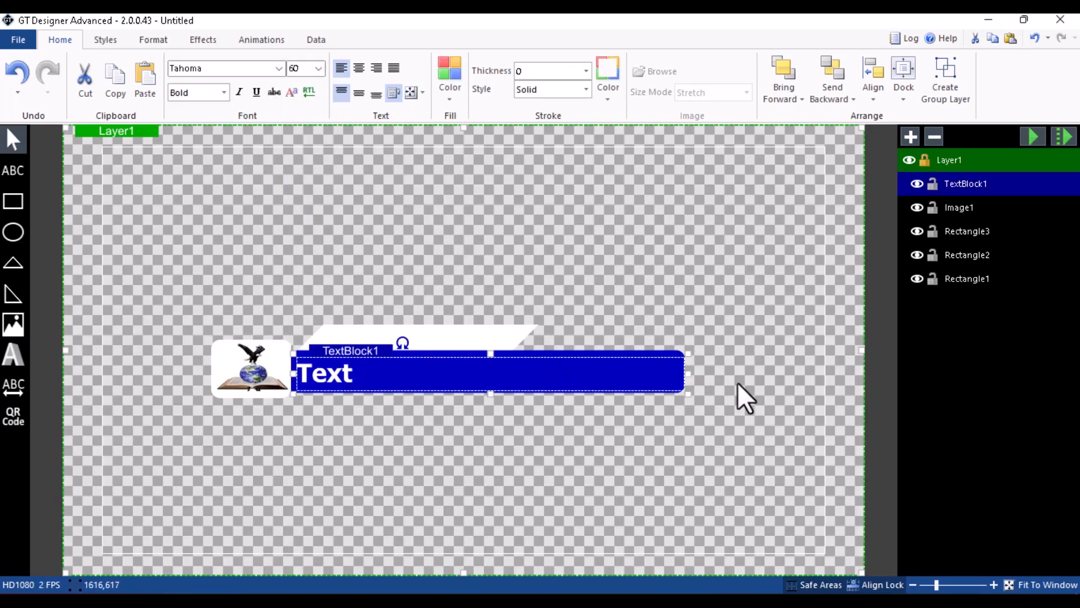
{"action": "left_click_drag", "start_coordinate": [687, 375], "coordinate": [681, 376]}
{"action": "left_click_drag", "start_coordinate": [294, 373], "coordinate": [298, 373]}
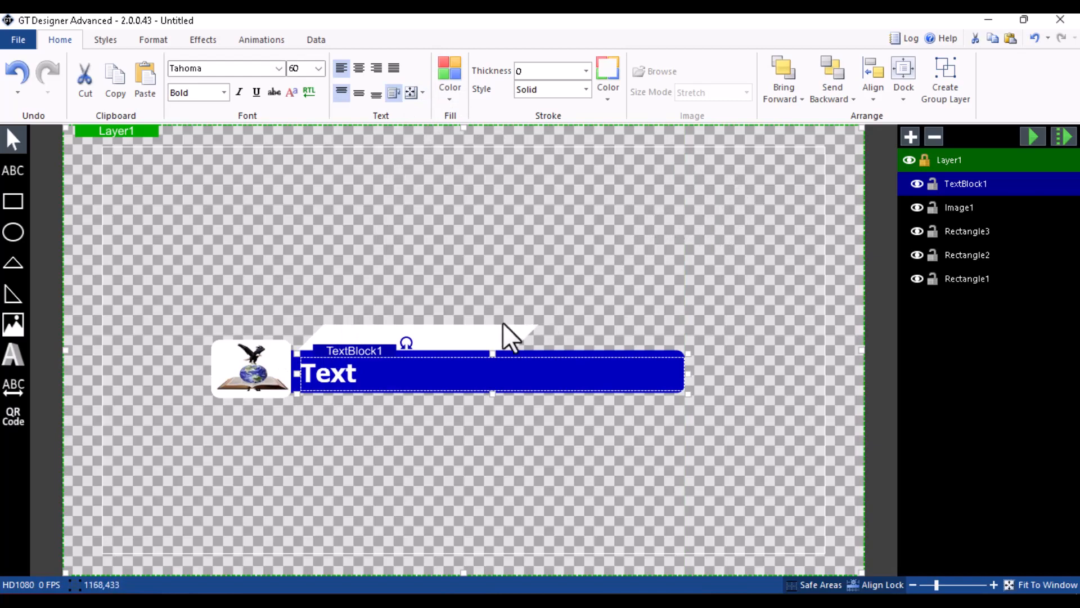
Duplicate the blue bar's text block and place the copy in the empty area above the white slanted shape.
{"action": "right_click", "coordinate": [384, 373]}
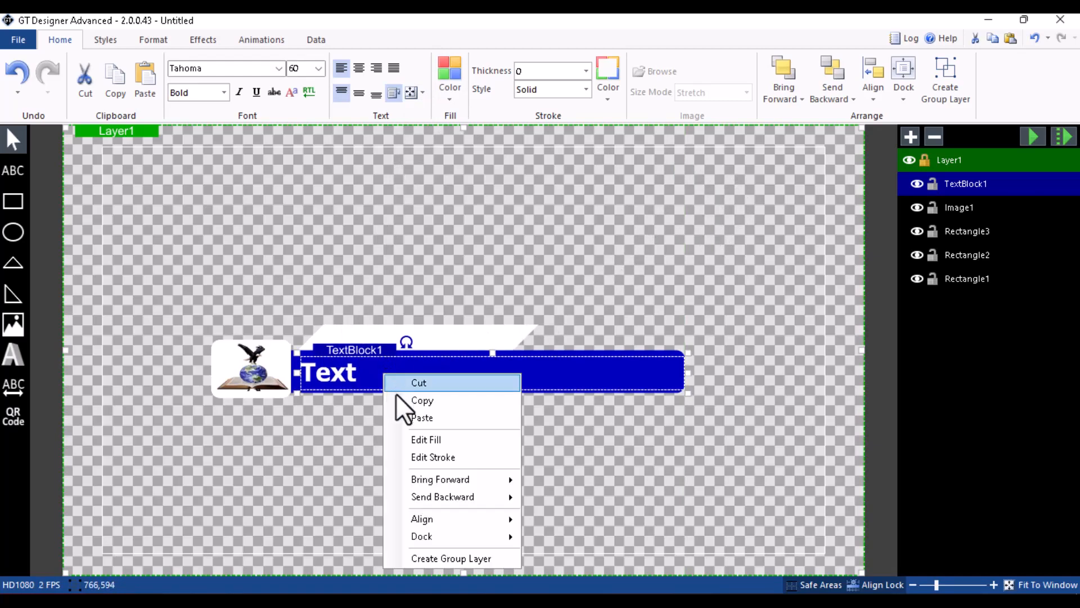
{"action": "left_click", "coordinate": [333, 436]}
{"action": "left_click", "coordinate": [313, 371]}
{"action": "right_click", "coordinate": [320, 374]}
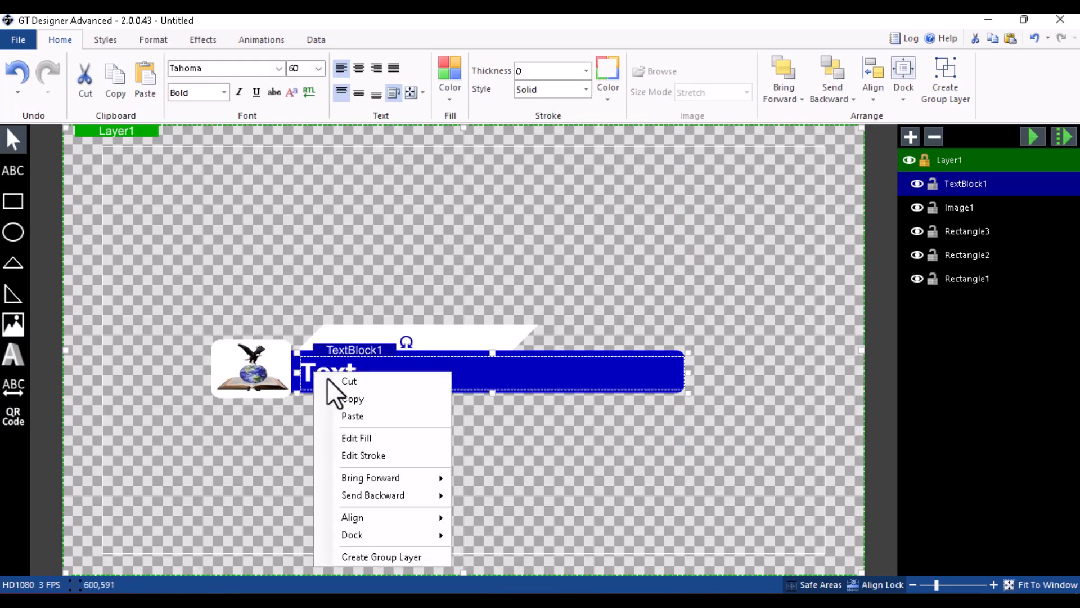
{"action": "left_click", "coordinate": [350, 397]}
{"action": "left_click", "coordinate": [306, 441]}
{"action": "left_click", "coordinate": [328, 367]}
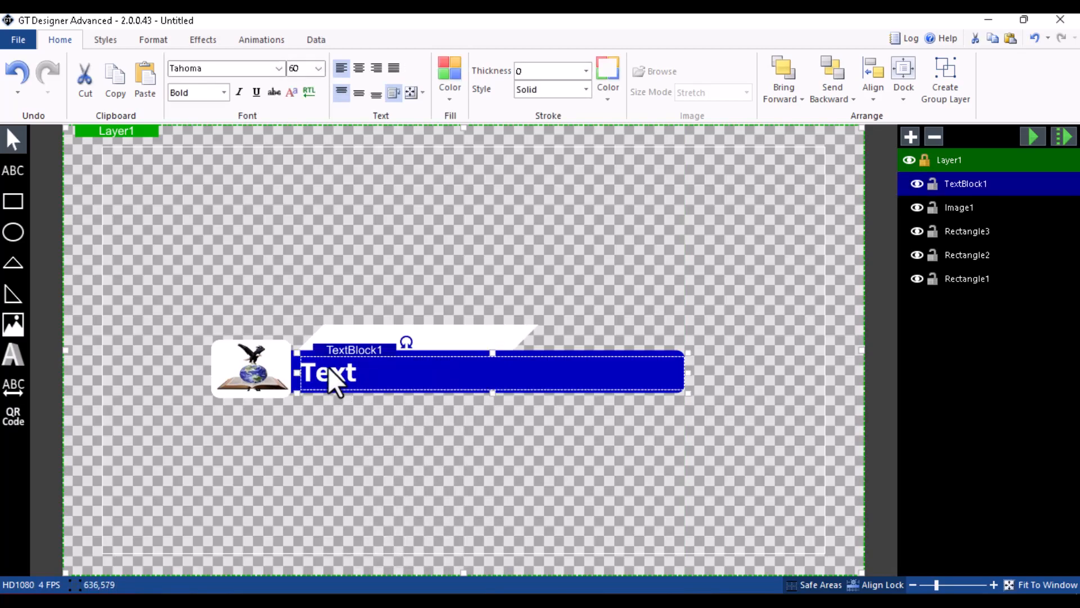
{"action": "right_click", "coordinate": [329, 367]}
{"action": "left_click", "coordinate": [360, 394]}
{"action": "left_click", "coordinate": [387, 261]}
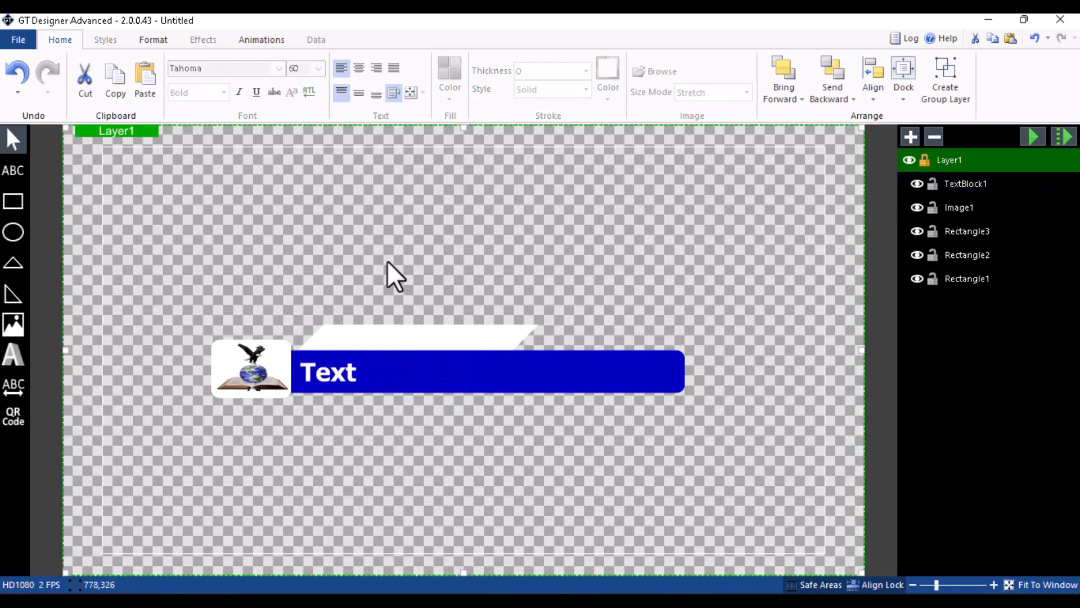
{"action": "key", "text": "ctrl+v"}
{"action": "left_click_drag", "start_coordinate": [340, 380], "coordinate": [365, 299]}
Fill the copied text with black and set its font size to 28.
{"action": "left_click", "coordinate": [444, 66]}
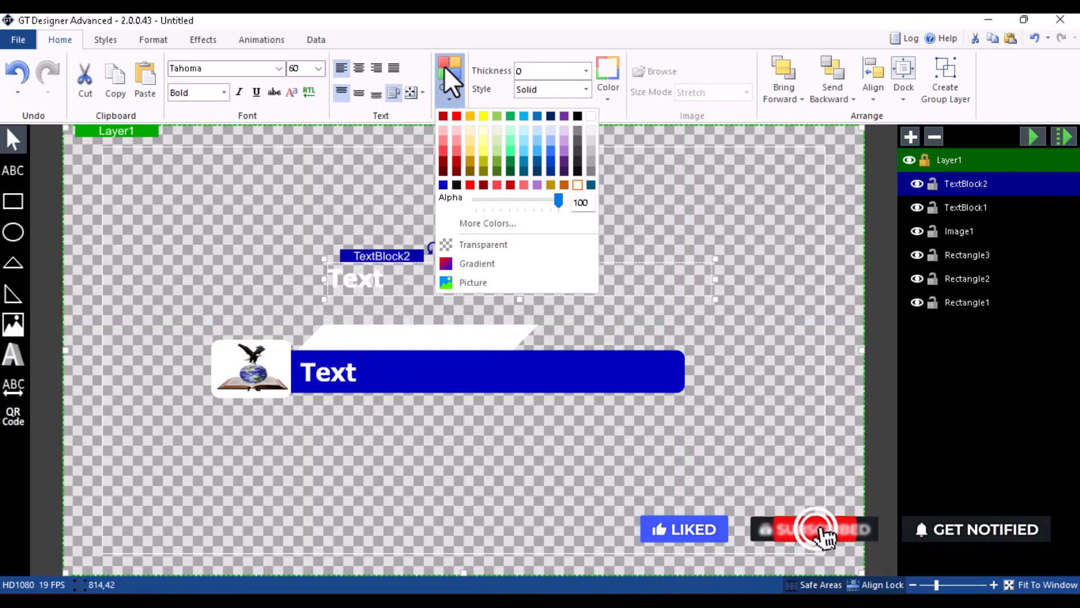
{"action": "left_click", "coordinate": [454, 182]}
{"action": "mouse_move", "coordinate": [713, 259]}
{"action": "left_mouse_down"}
{"action": "mouse_move", "coordinate": [711, 282]}
{"action": "mouse_move", "coordinate": [696, 254]}
{"action": "left_mouse_up"}
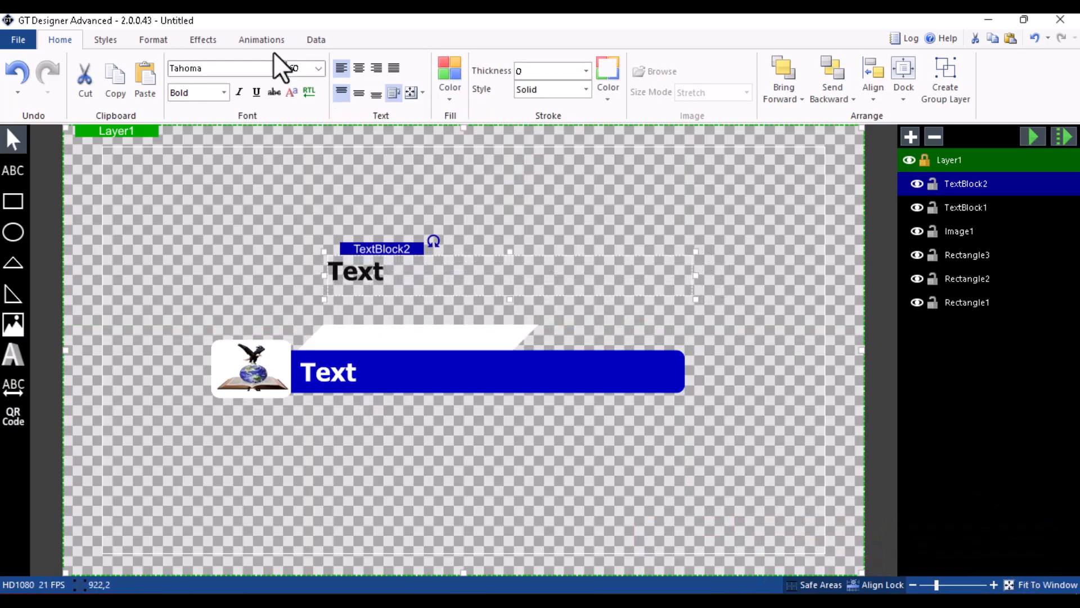
{"action": "left_click", "coordinate": [319, 68]}
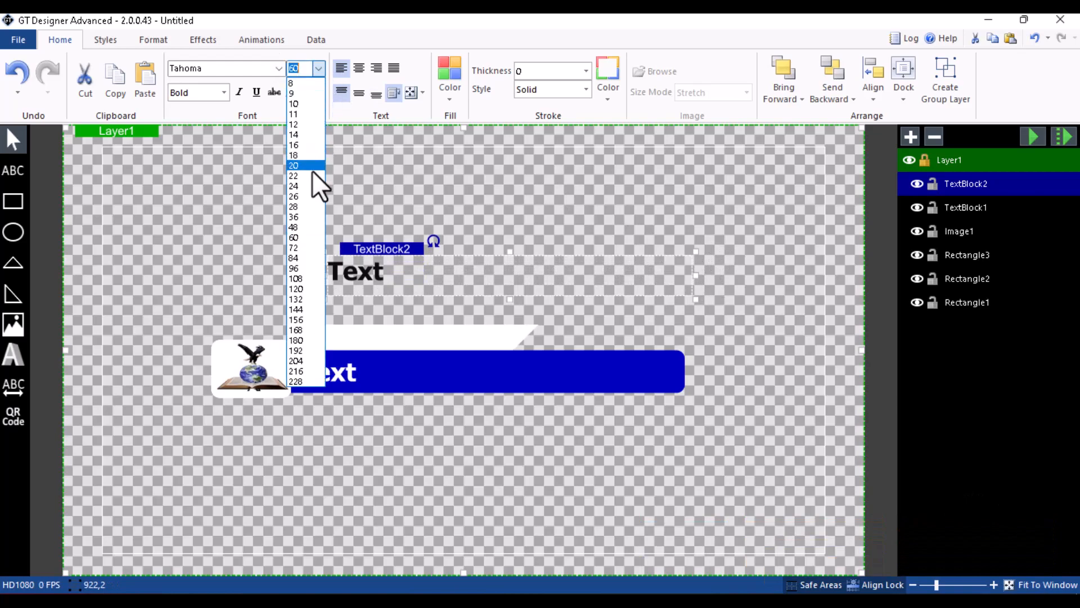
{"action": "left_click", "coordinate": [302, 207]}
Place the copied text block on the white slanted shape and shrink its height and width to fit the shape.
{"action": "left_click_drag", "start_coordinate": [353, 284], "coordinate": [351, 353]}
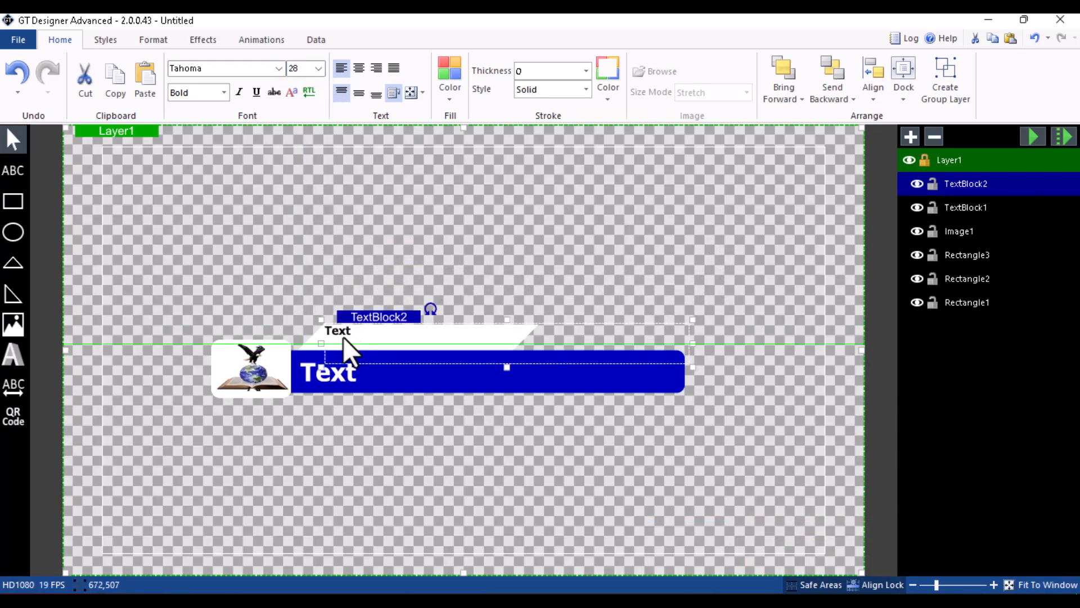
{"action": "left_click_drag", "start_coordinate": [507, 369], "coordinate": [503, 355]}
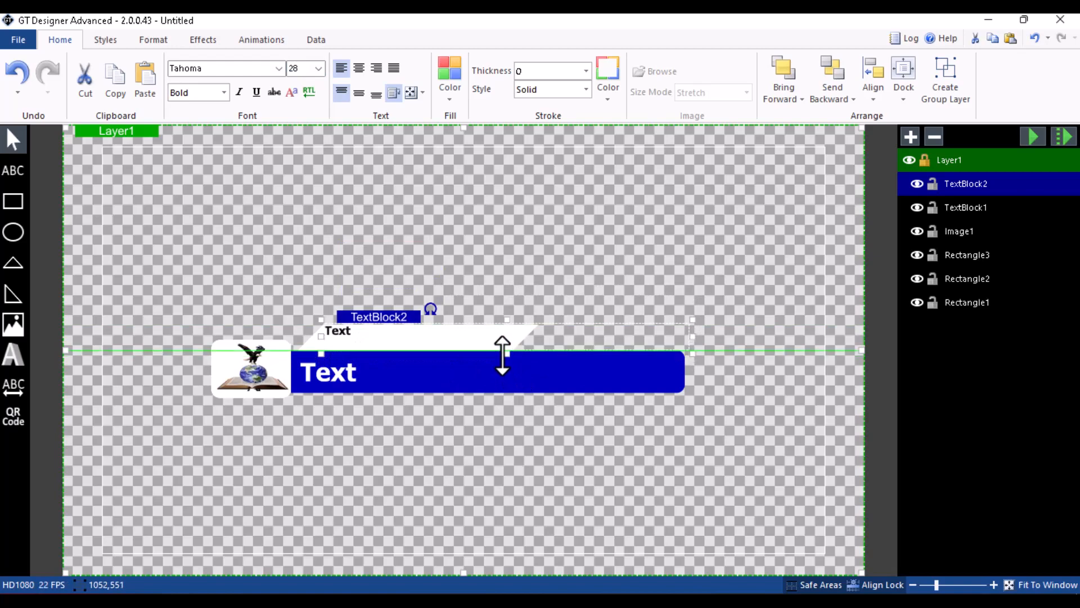
{"action": "left_click_drag", "start_coordinate": [694, 337], "coordinate": [530, 339]}
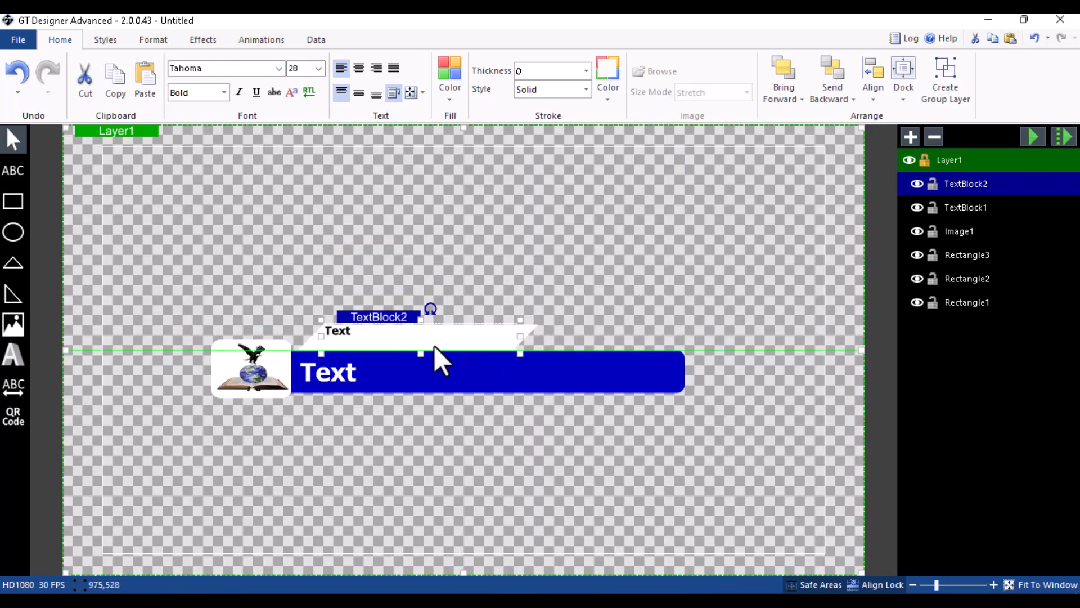
Set the font size of the text on the white shape to 36 and centre it vertically in its block.
{"action": "left_click", "coordinate": [317, 72]}
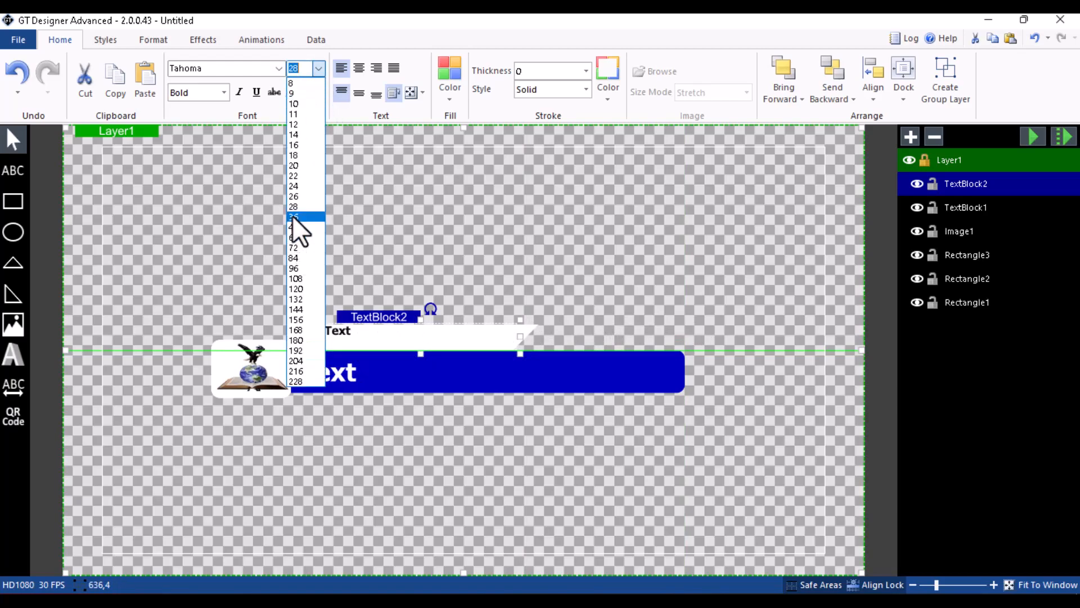
{"action": "left_click", "coordinate": [284, 218]}
{"action": "left_click", "coordinate": [292, 235]}
{"action": "left_click", "coordinate": [341, 338]}
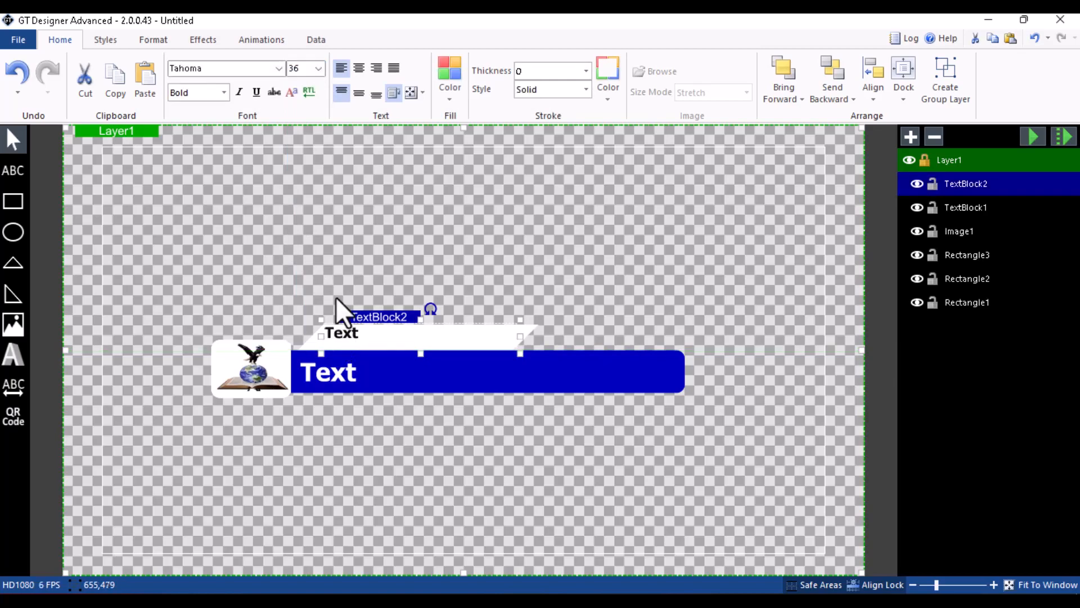
{"action": "left_click", "coordinate": [341, 68]}
{"action": "left_click", "coordinate": [358, 94]}
{"action": "left_click", "coordinate": [386, 242]}
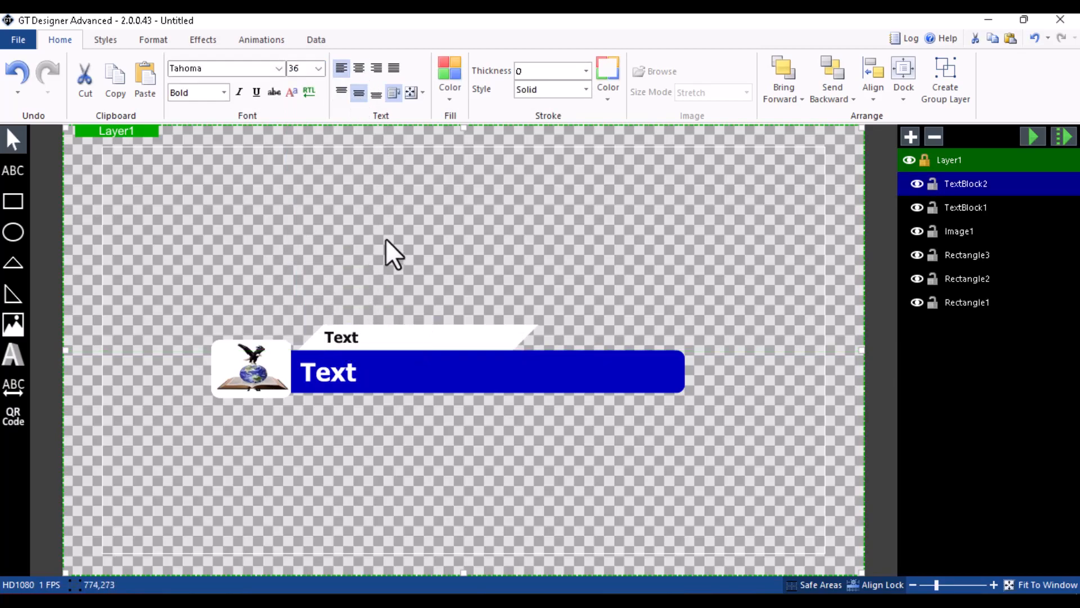
{"action": "left_click", "coordinate": [346, 374]}
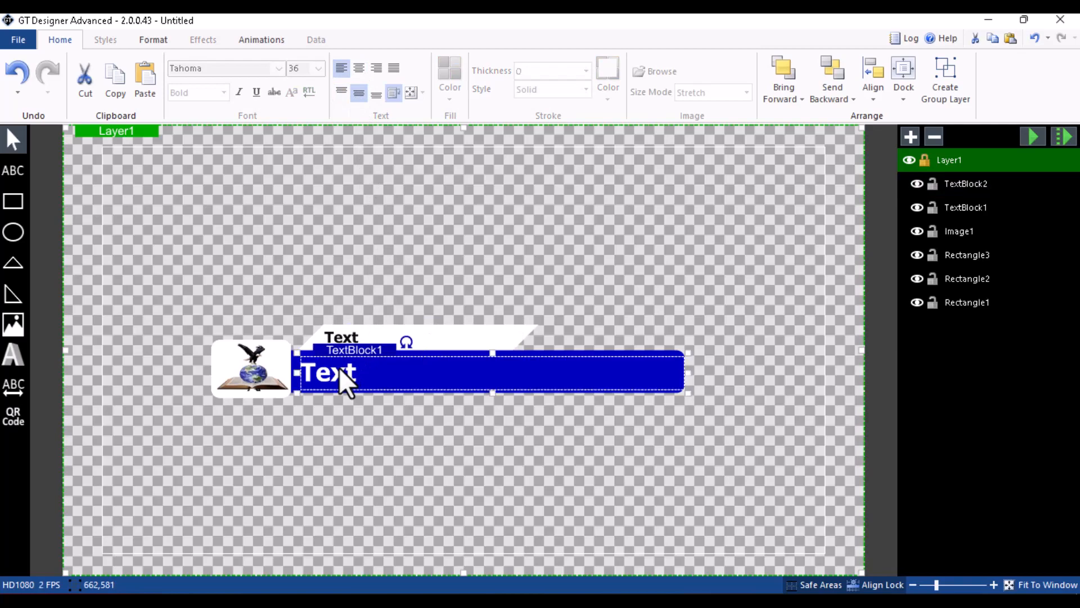
{"action": "left_click", "coordinate": [332, 223]}
{"action": "left_click", "coordinate": [346, 340]}
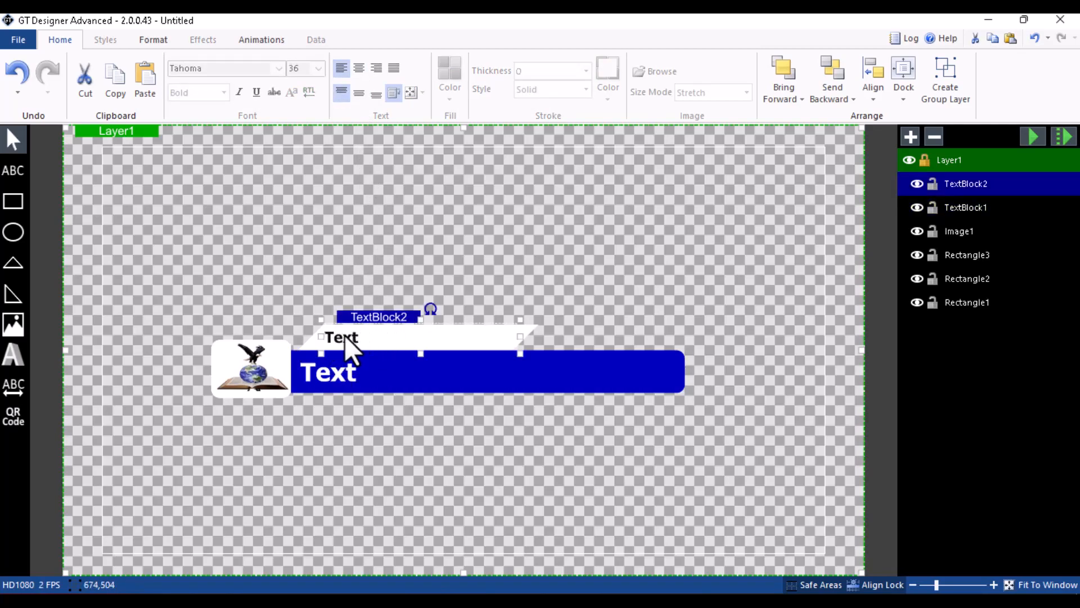
{"action": "left_click", "coordinate": [348, 252]}
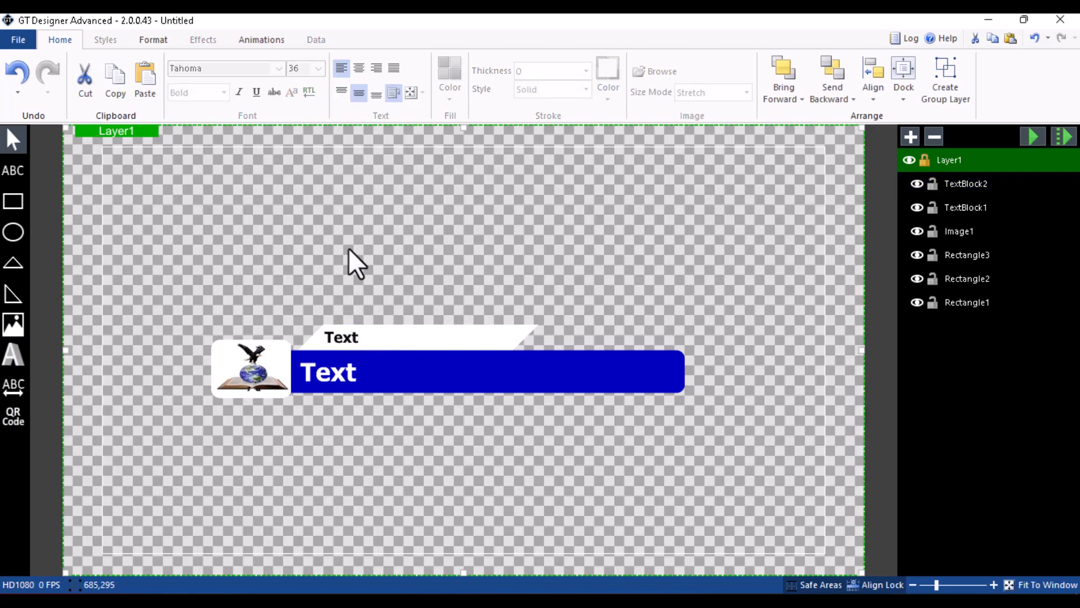
{"action": "left_click", "coordinate": [334, 338]}
{"action": "left_click", "coordinate": [340, 268]}
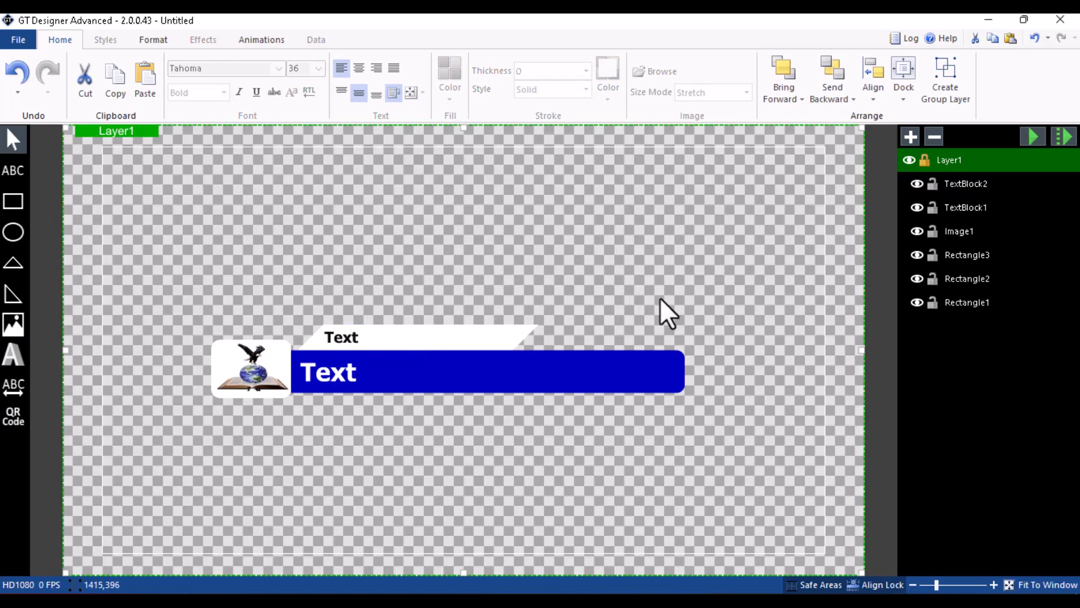
Give the blue bar rectangle a Zoom entrance transition and preview the animation.
{"action": "left_click", "coordinate": [681, 372]}
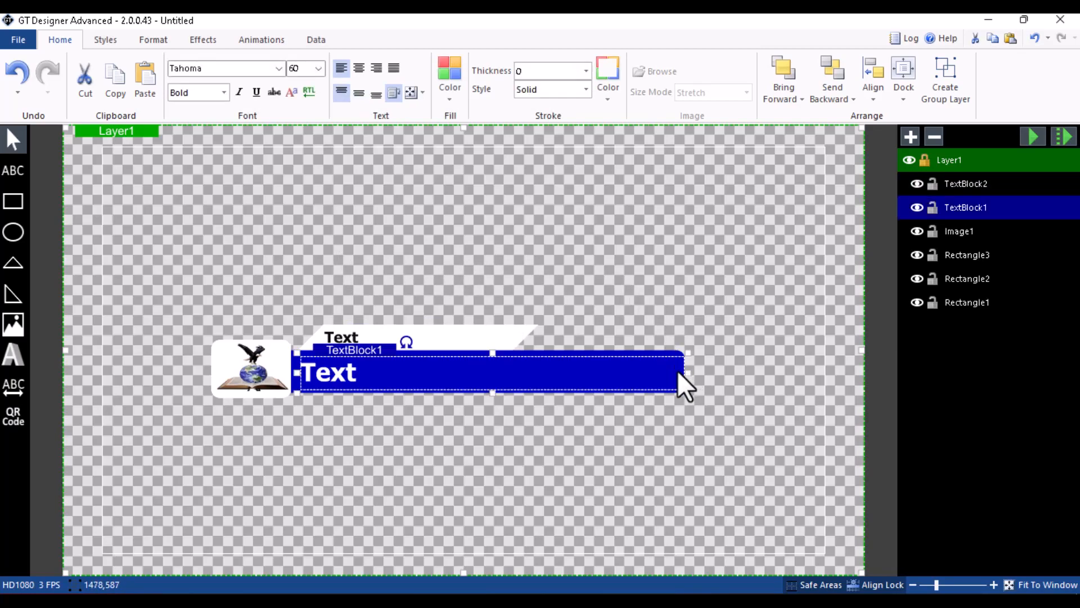
{"action": "left_click", "coordinate": [647, 368]}
{"action": "left_click", "coordinate": [644, 369]}
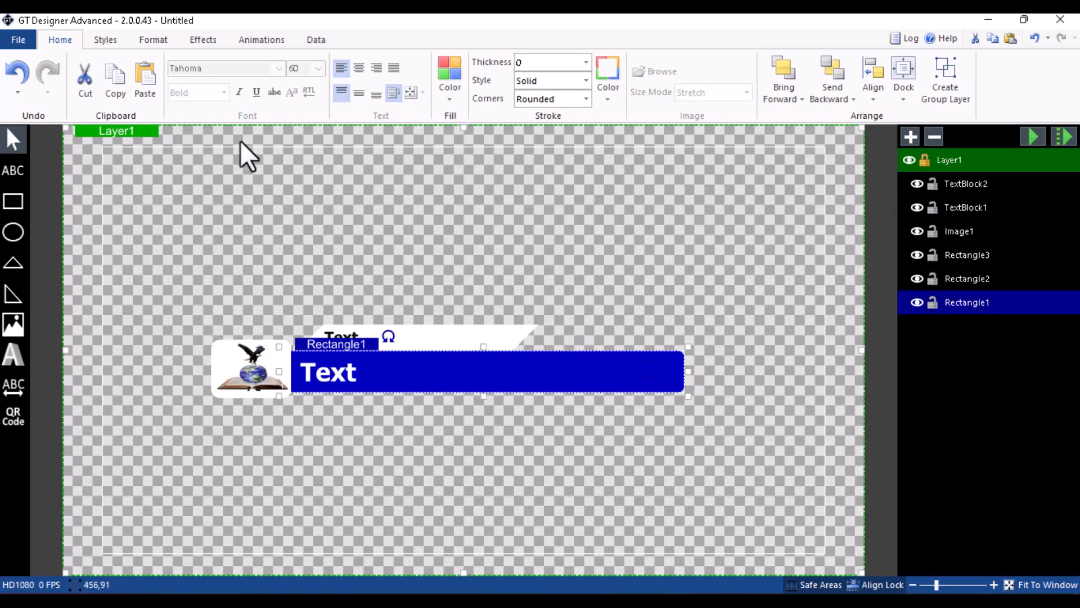
{"action": "left_click", "coordinate": [258, 51]}
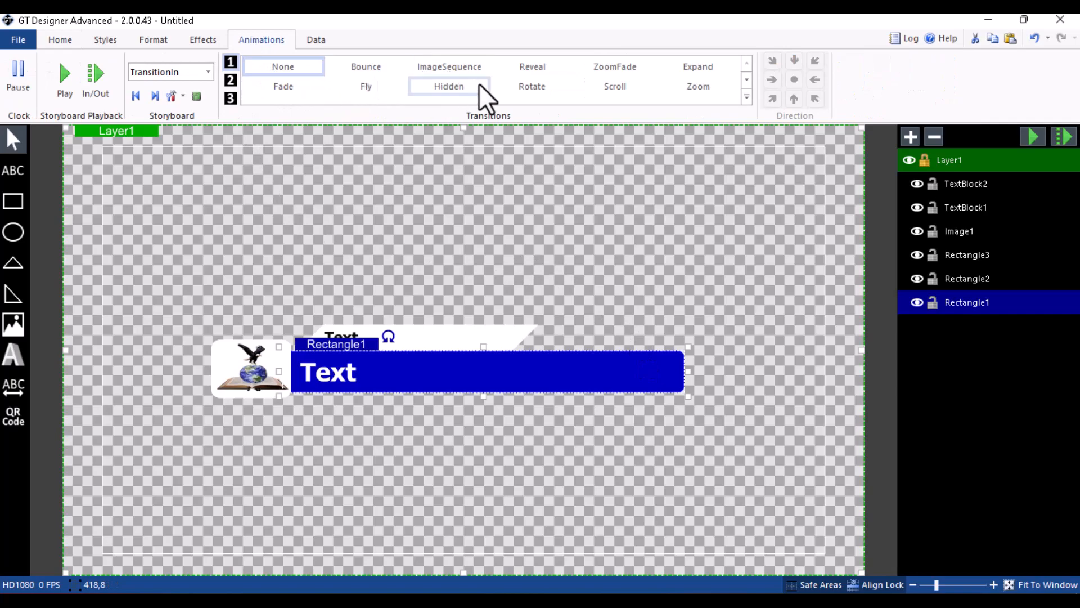
{"action": "left_click", "coordinate": [523, 87]}
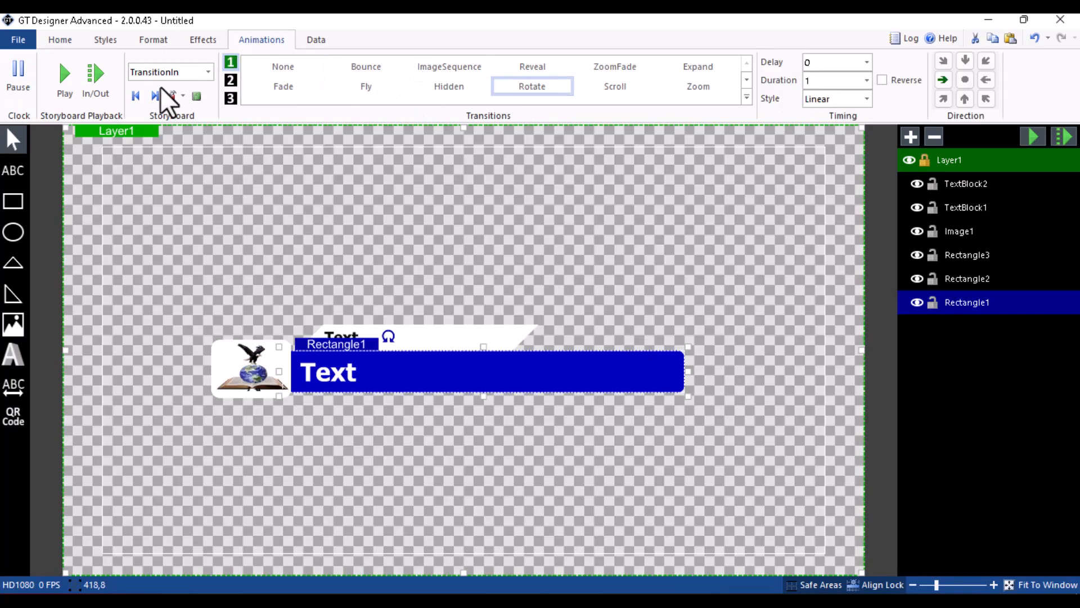
{"action": "left_click", "coordinate": [675, 86]}
{"action": "left_click", "coordinate": [64, 90]}
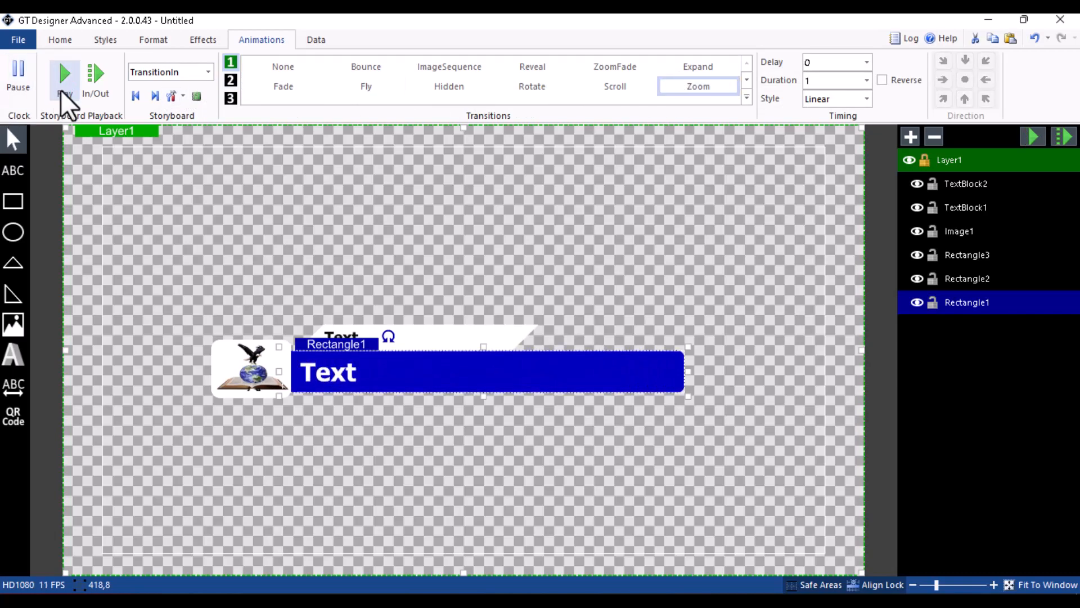
Apply the Expand entrance transition to the text block on the blue bar and preview it.
{"action": "left_click", "coordinate": [316, 374]}
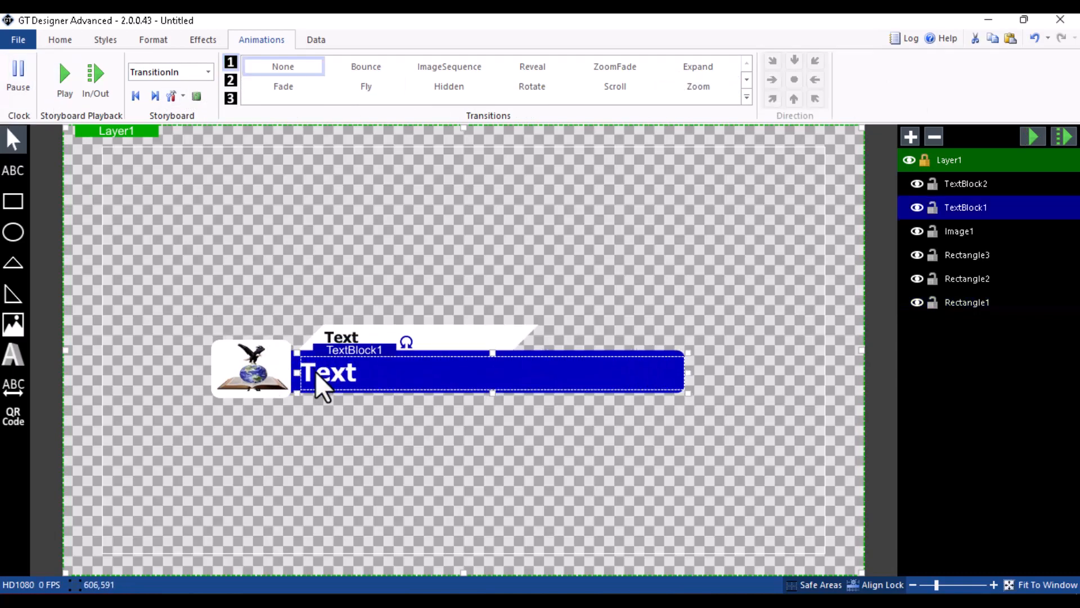
{"action": "left_click", "coordinate": [697, 68]}
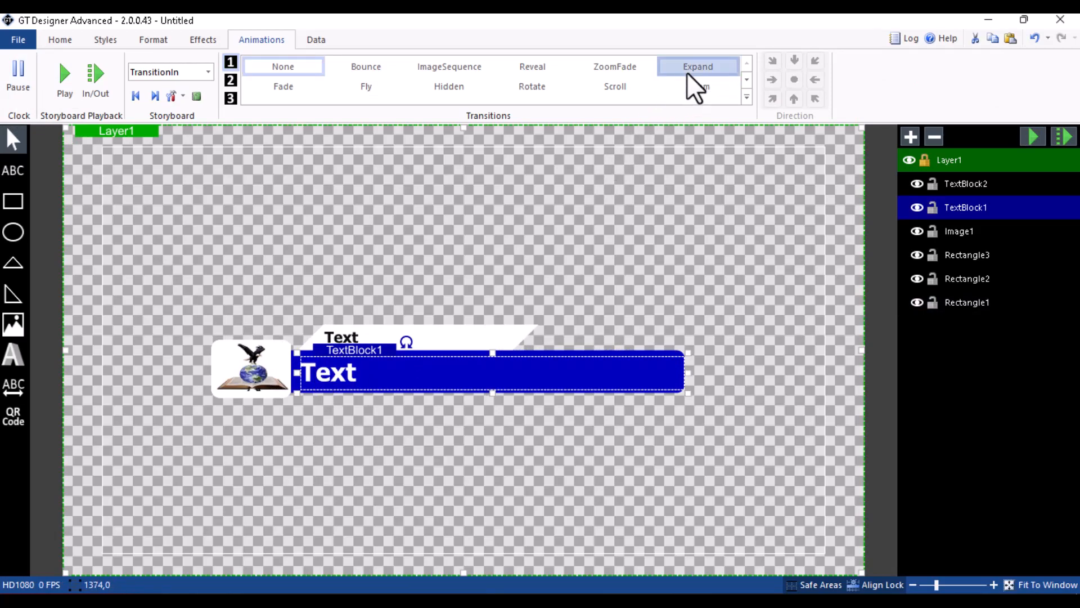
{"action": "left_click", "coordinate": [56, 85]}
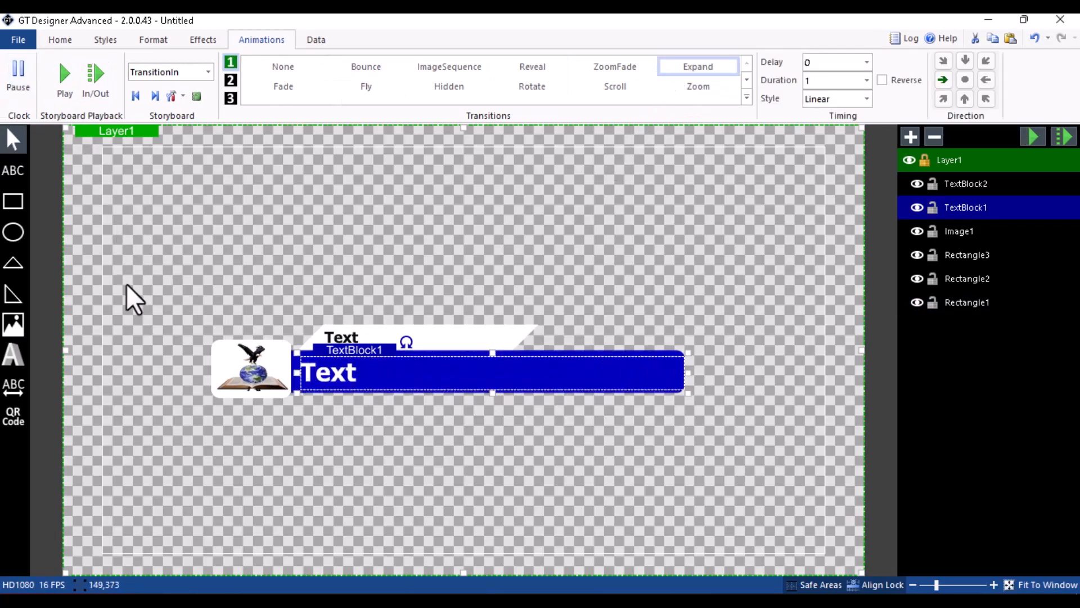
Apply the Fly entrance transition to the white logo box and to the logo image, previewing the box's motion.
{"action": "left_click", "coordinate": [211, 349]}
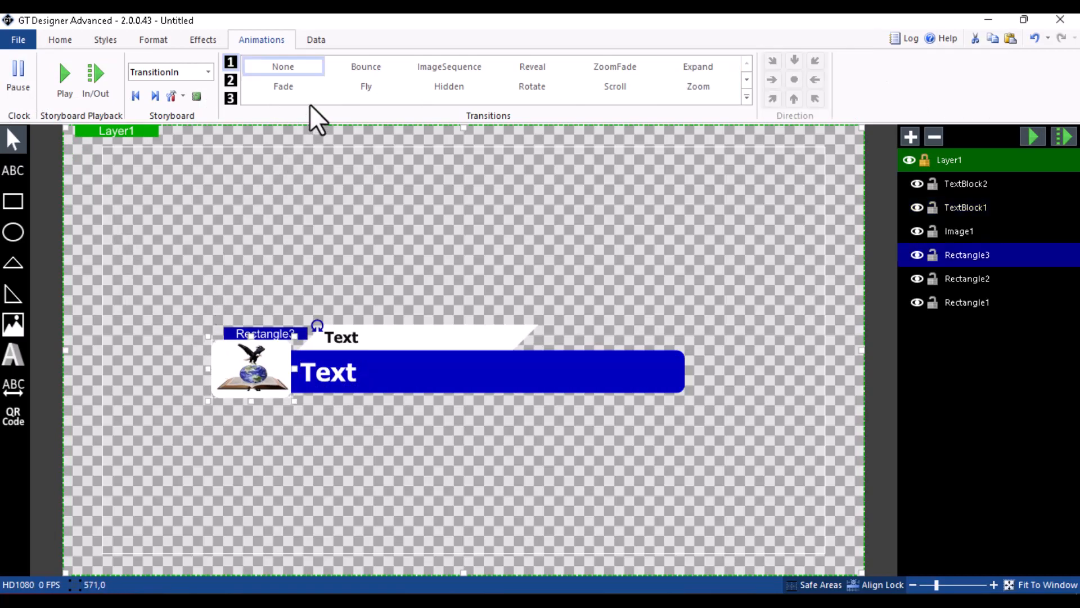
{"action": "left_click", "coordinate": [363, 87]}
{"action": "left_click", "coordinate": [64, 76]}
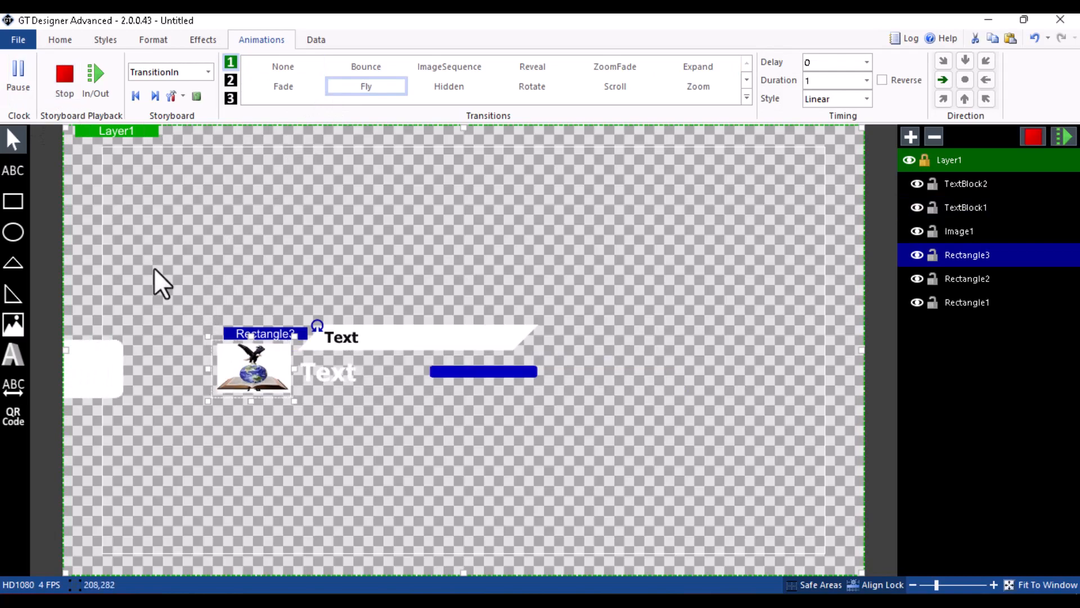
{"action": "left_click", "coordinate": [251, 379]}
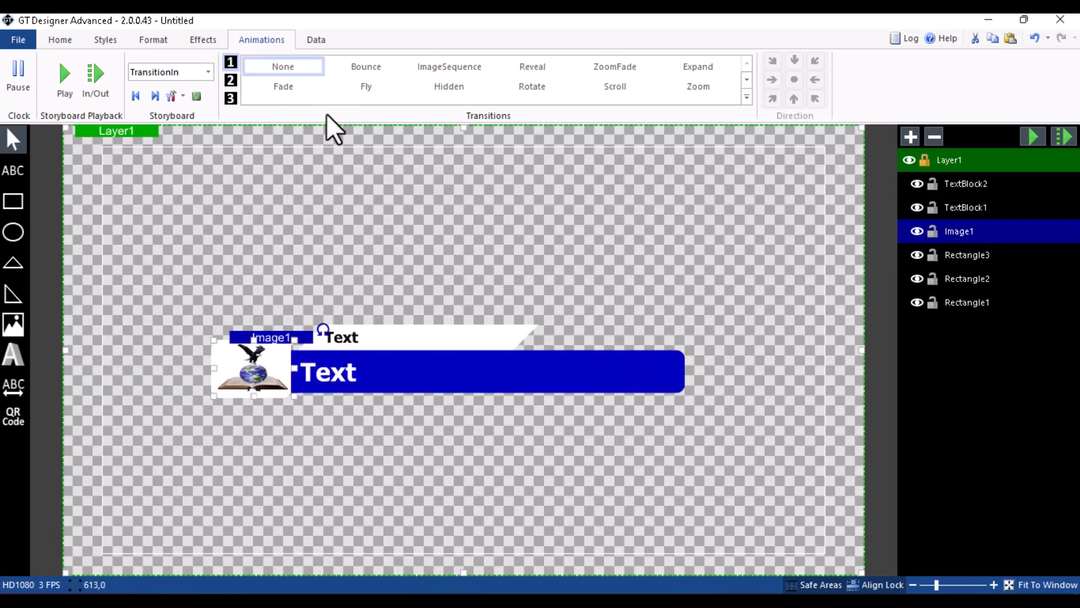
{"action": "left_click", "coordinate": [352, 89]}
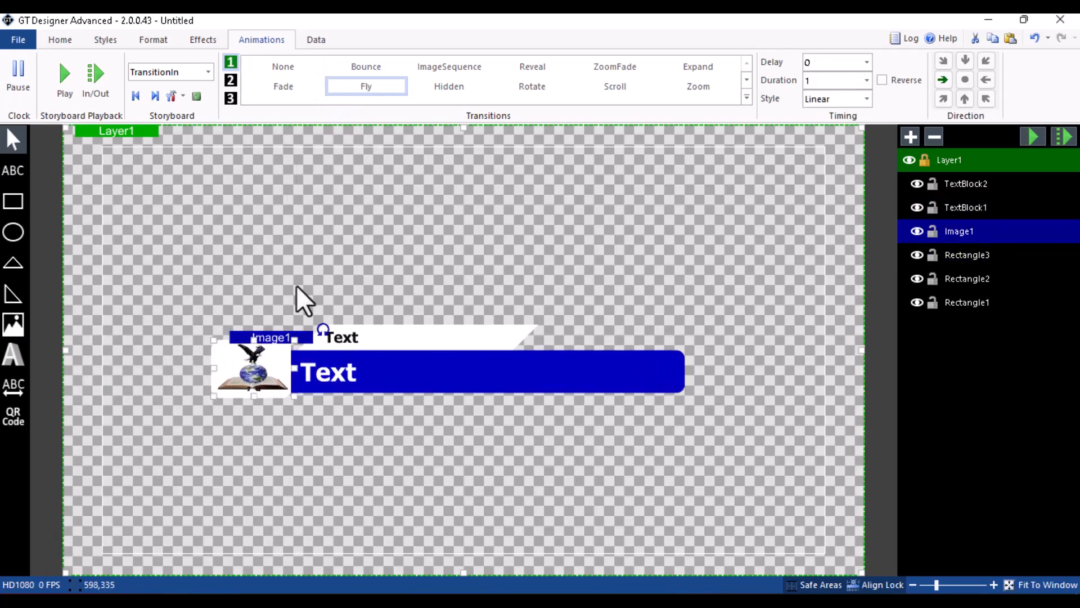
Apply the Reveal entrance transition to the white slanted shape and preview the animation.
{"action": "left_click", "coordinate": [525, 331]}
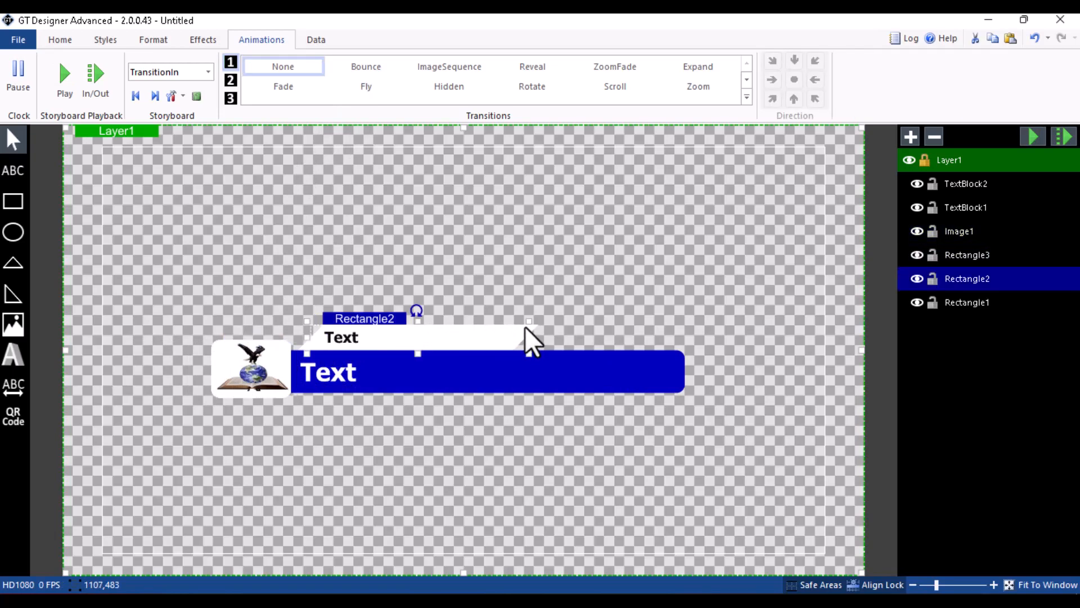
{"action": "left_click", "coordinate": [517, 72]}
{"action": "left_click", "coordinate": [64, 79]}
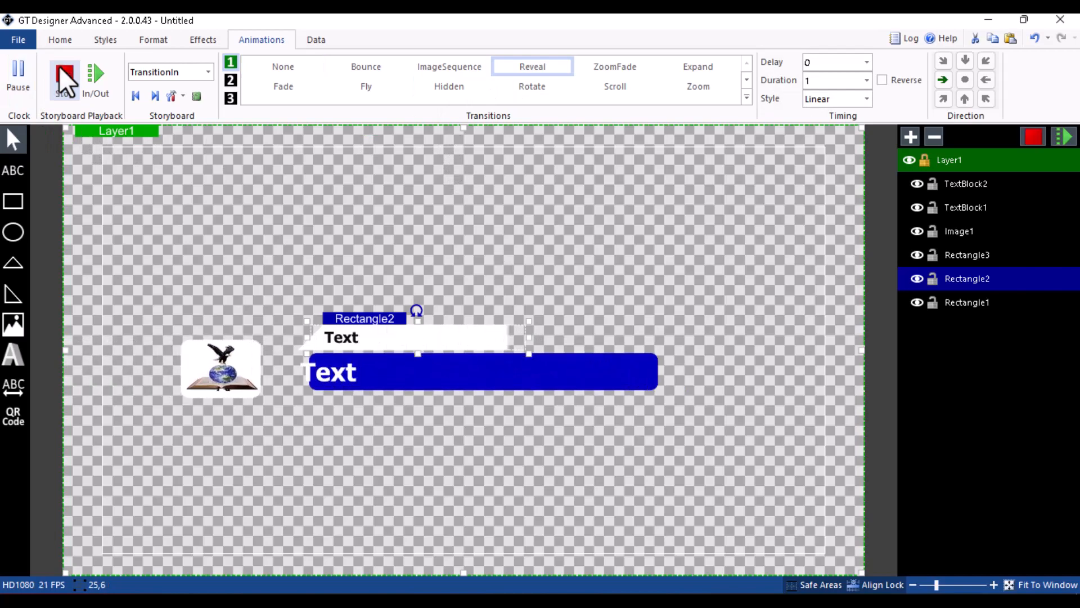
Set an entrance transition for the text block on the white slanted shape and deselect it.
{"action": "left_click", "coordinate": [344, 338]}
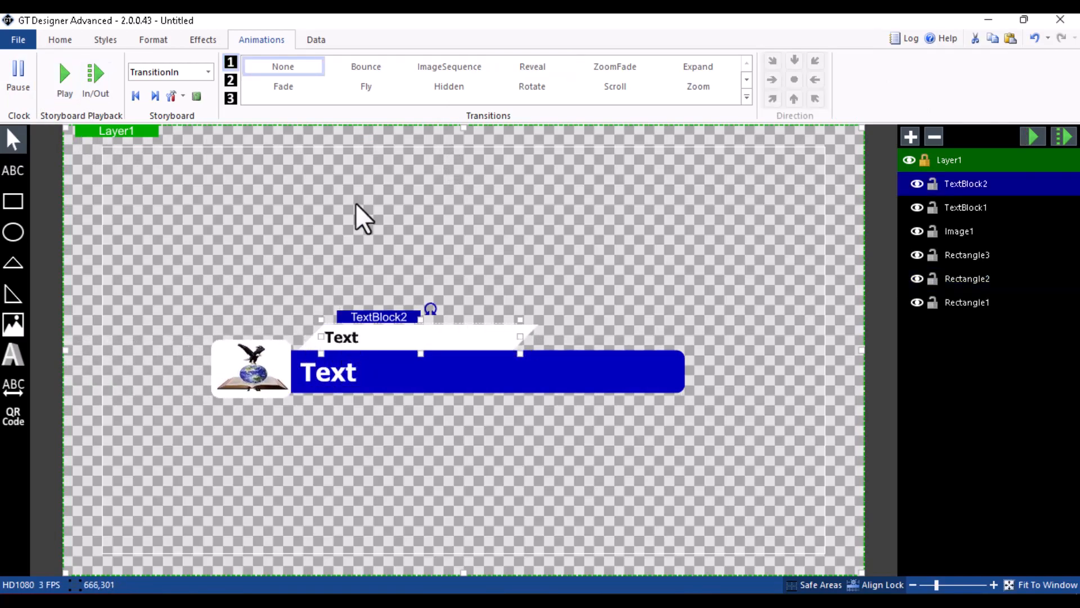
{"action": "left_click", "coordinate": [332, 88]}
{"action": "left_click", "coordinate": [265, 222]}
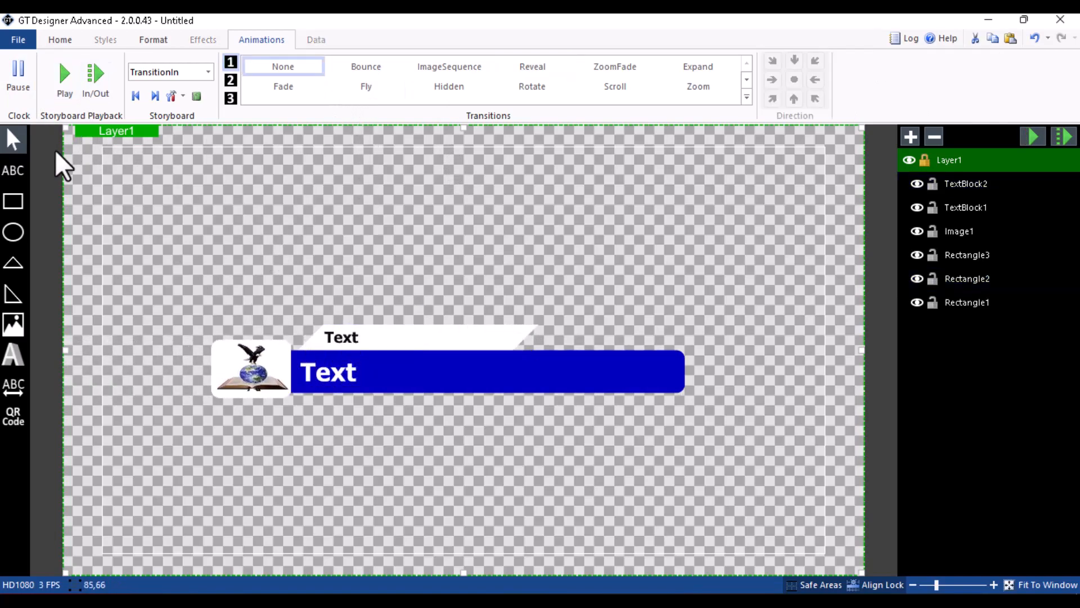
Preview the title's complete entrance animation and switch the storyboard to TransitionOut.
{"action": "left_click", "coordinate": [68, 73]}
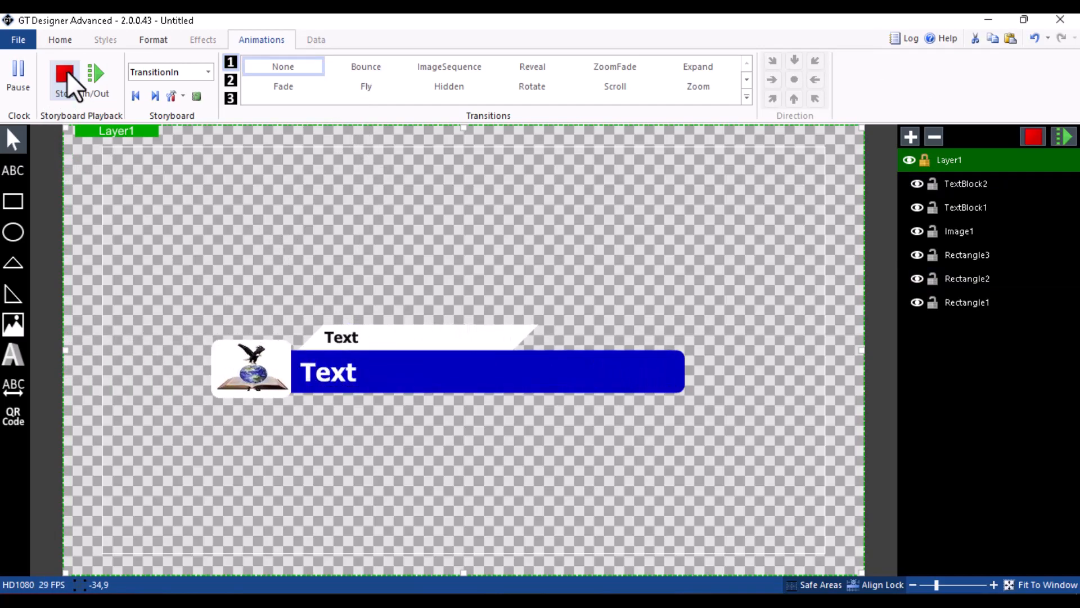
{"action": "left_click", "coordinate": [67, 73]}
{"action": "left_click", "coordinate": [61, 75]}
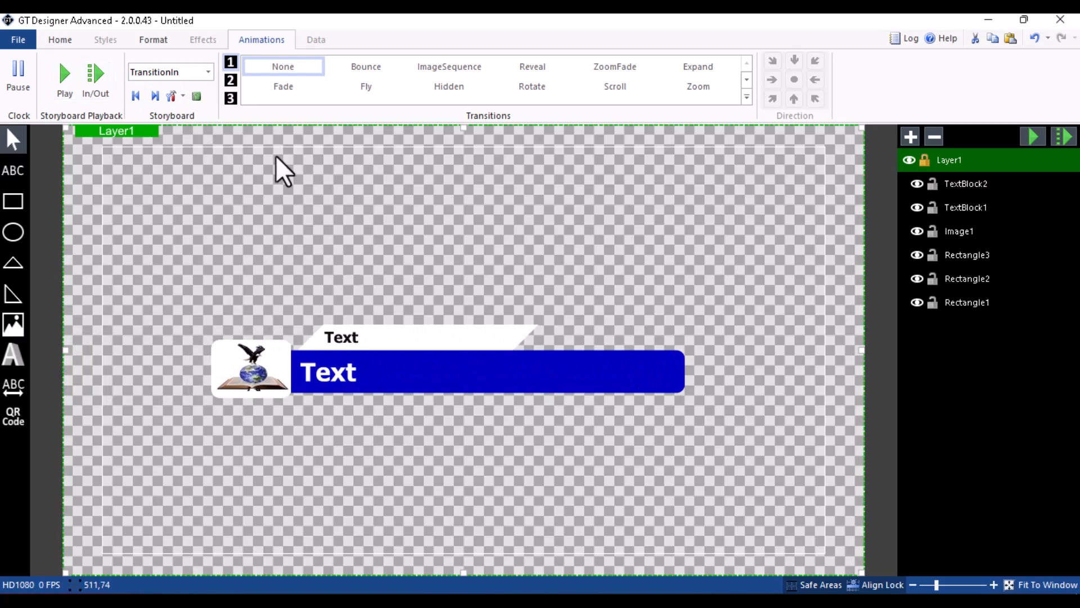
{"action": "left_click", "coordinate": [182, 75]}
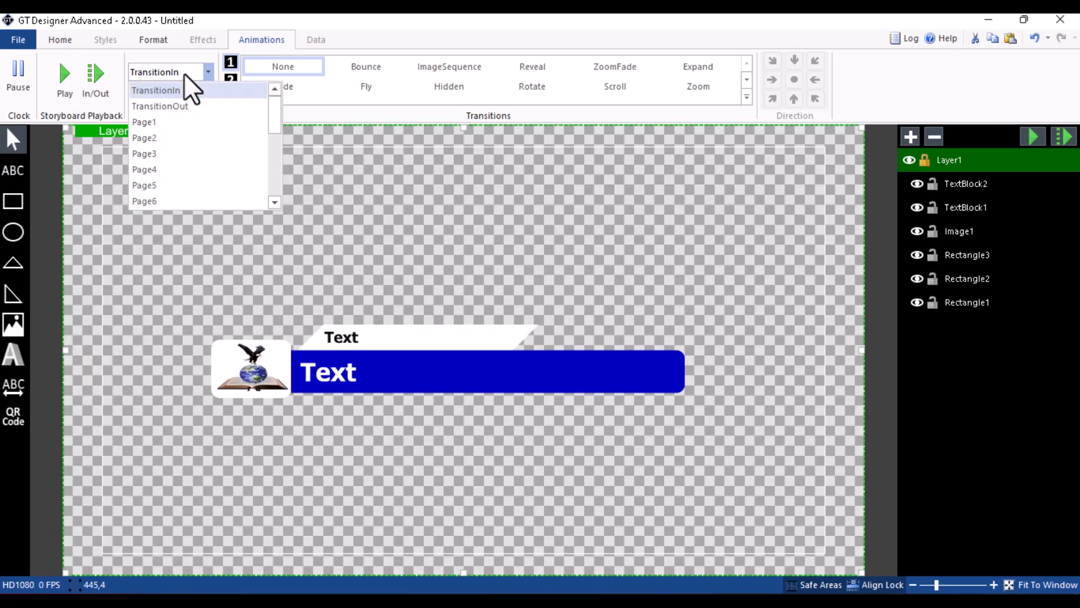
{"action": "left_click", "coordinate": [181, 107]}
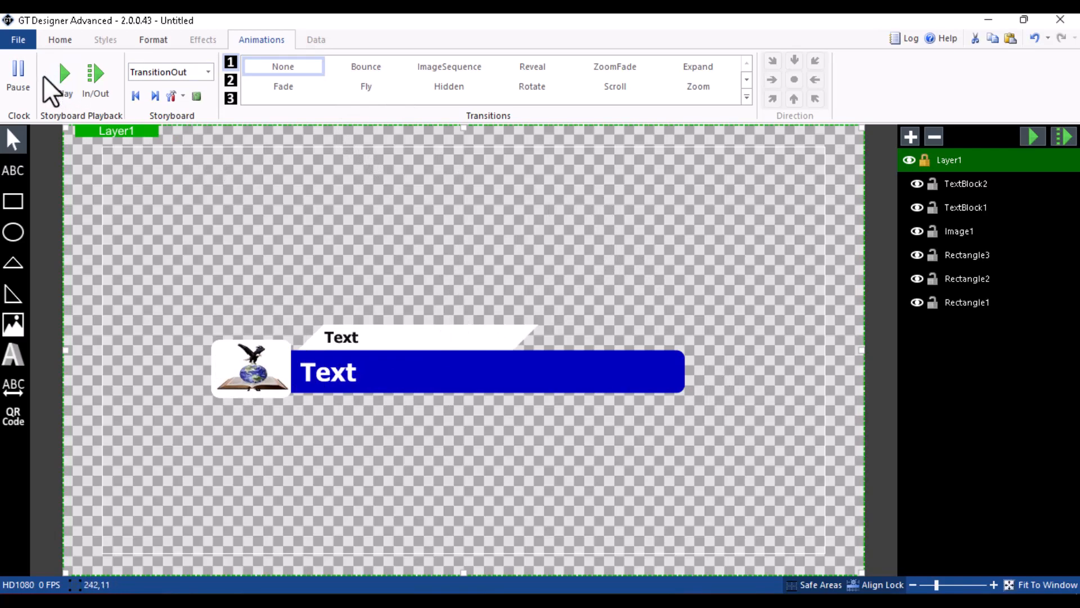
Save the design as a GT document named TEST TITLE in the Dell folder under Documents.
{"action": "left_click", "coordinate": [17, 39]}
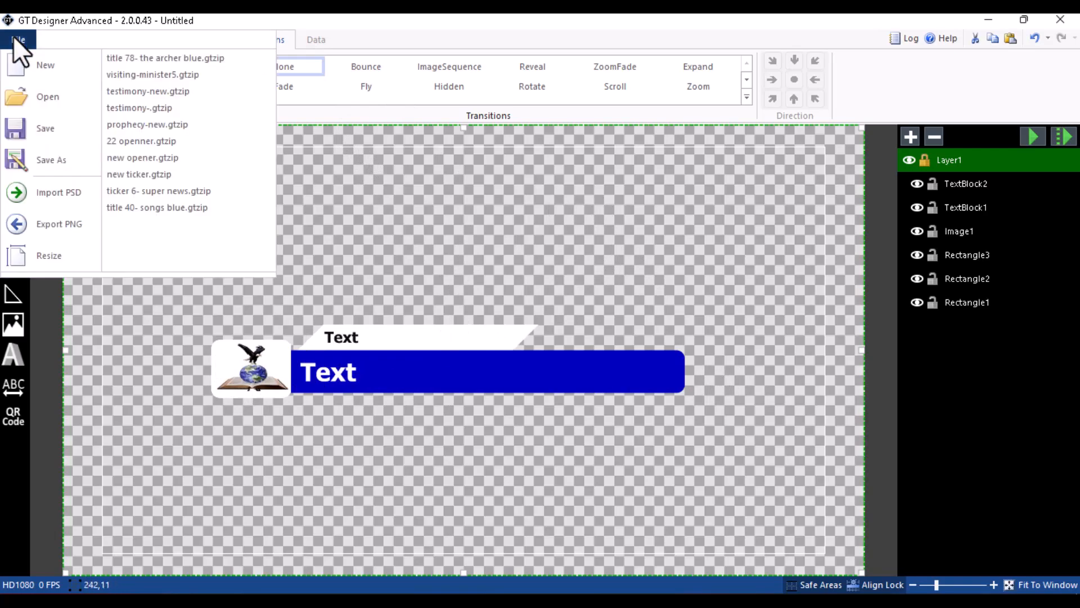
{"action": "left_click", "coordinate": [46, 158]}
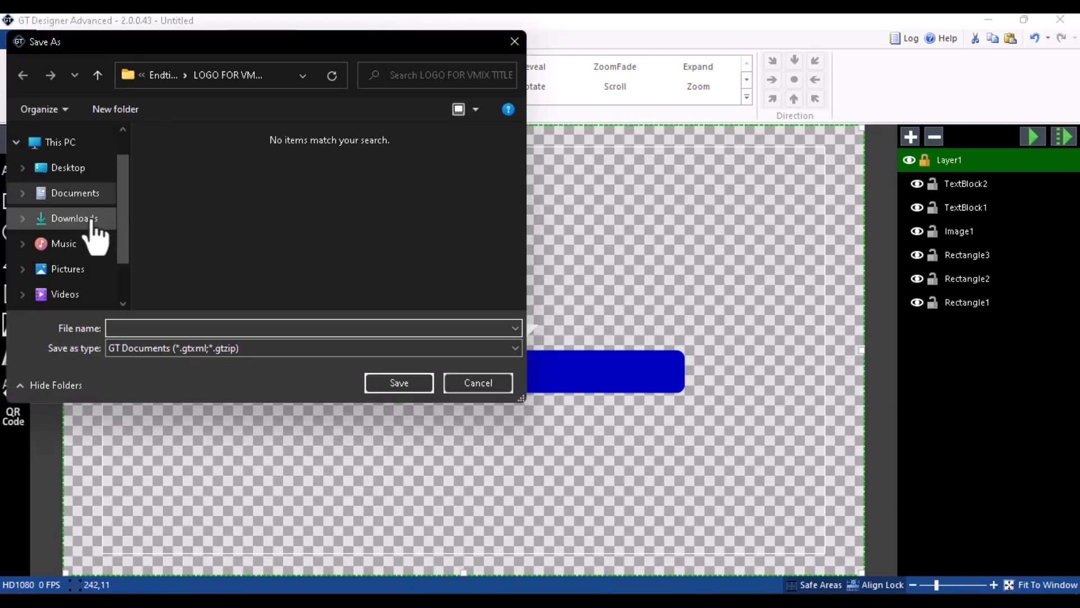
{"action": "left_click", "coordinate": [79, 222]}
{"action": "left_click", "coordinate": [78, 246]}
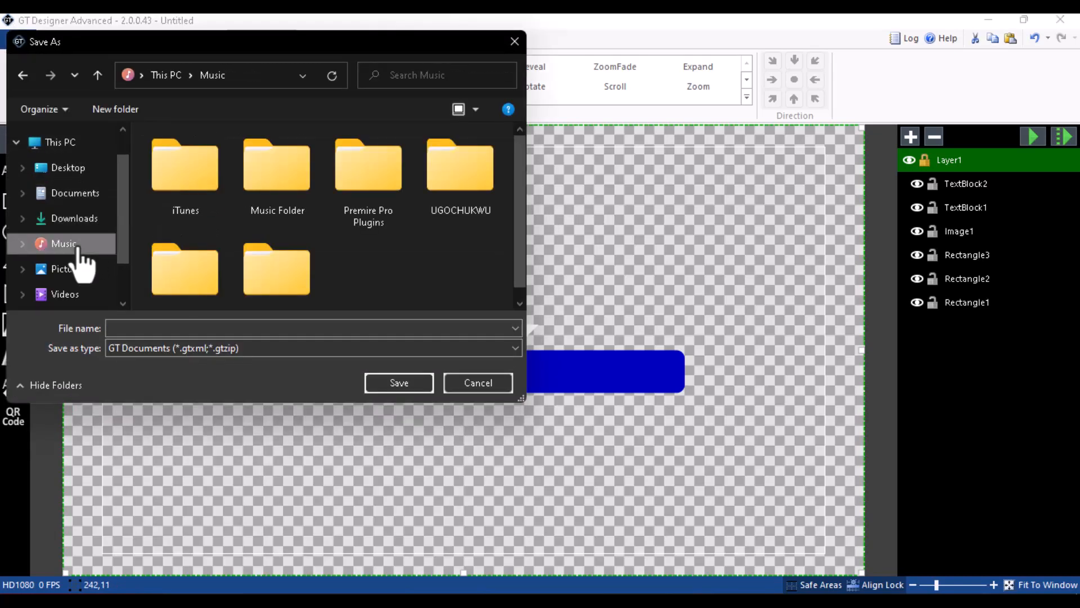
{"action": "scroll", "coordinate": [82, 290], "scroll_direction": "down", "scroll_amount": 1}
{"action": "scroll", "coordinate": [76, 284], "scroll_direction": "down", "scroll_amount": 1}
{"action": "scroll", "coordinate": [76, 264], "scroll_direction": "up", "scroll_amount": 2}
{"action": "left_click", "coordinate": [78, 220]}
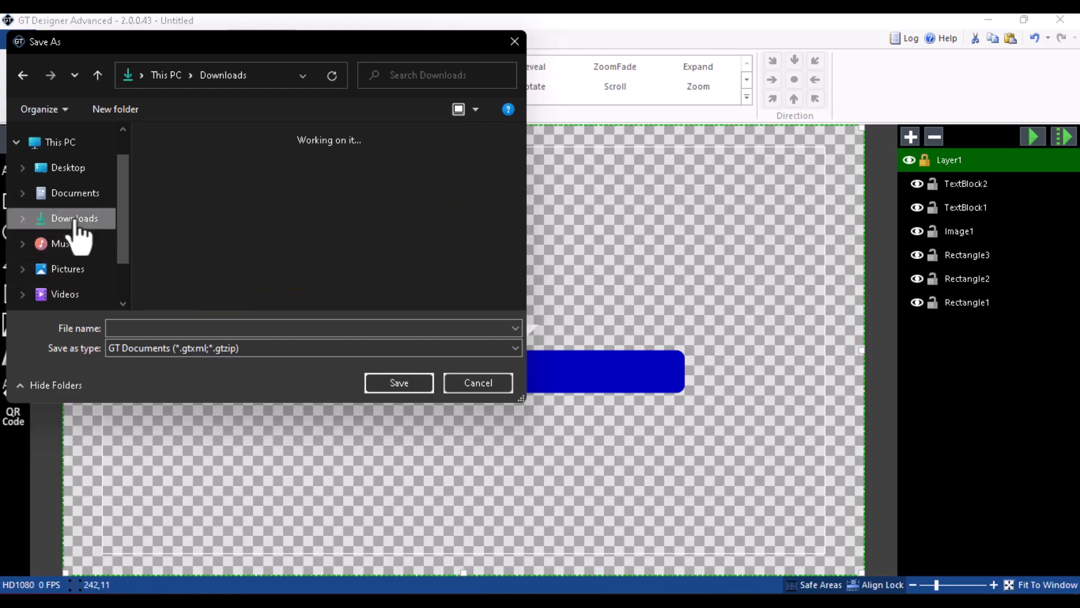
{"action": "left_click", "coordinate": [72, 196]}
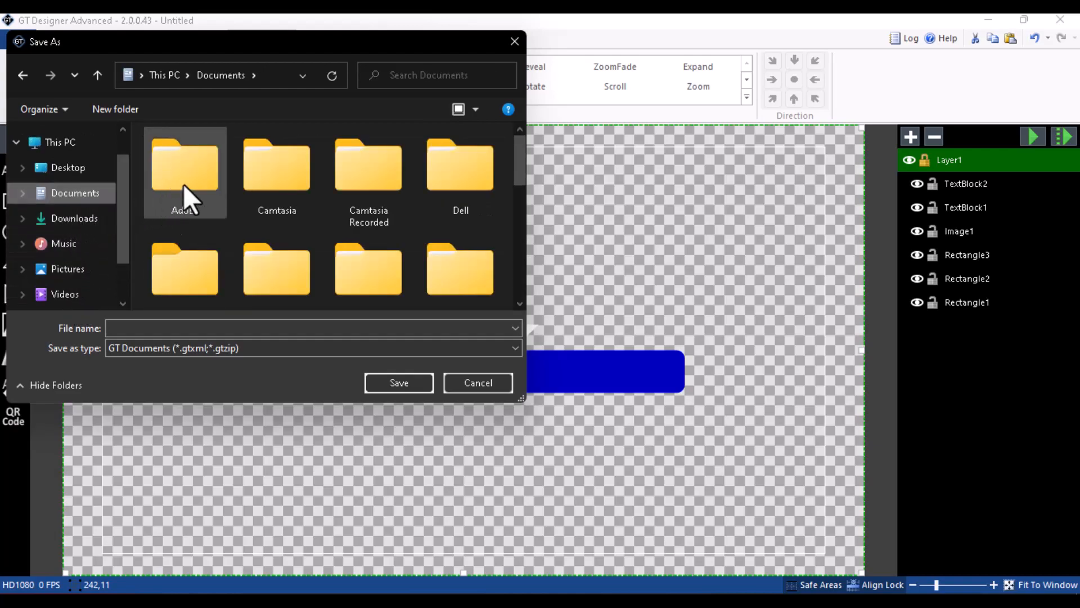
{"action": "double_click", "coordinate": [443, 193]}
{"action": "left_click", "coordinate": [150, 329]}
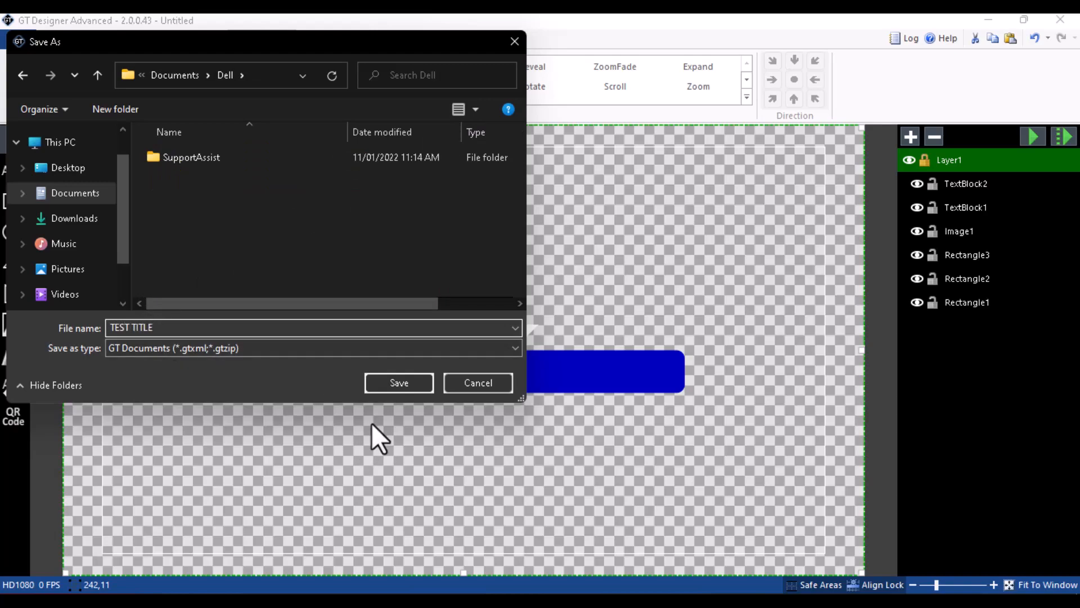
{"action": "left_click", "coordinate": [403, 389]}
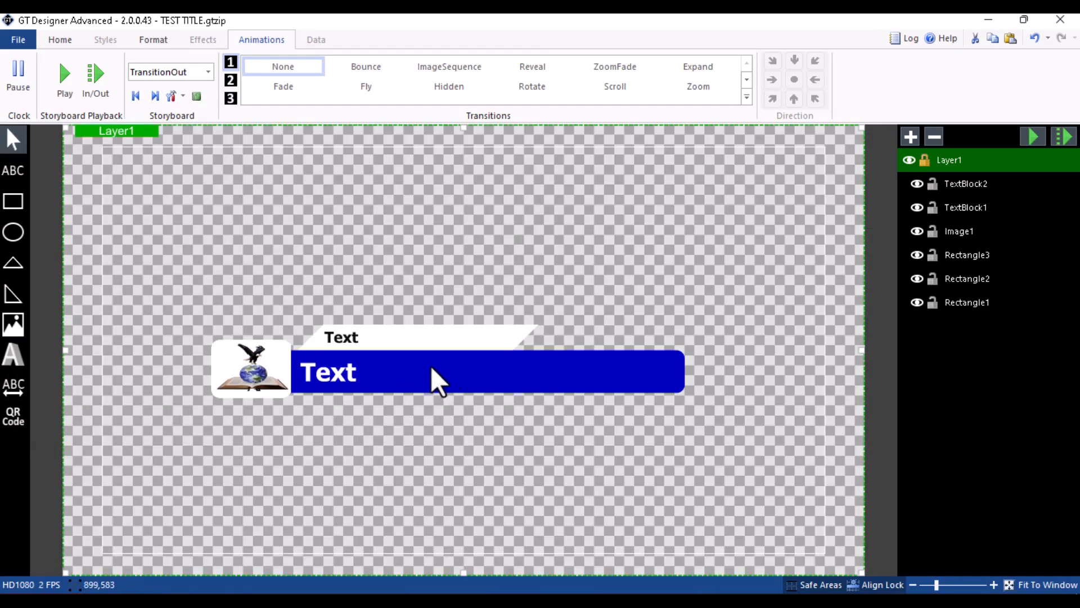
Switch to vMix and load TEST TITLE.gtzip from the Dell folder under Documents as a Title/XAML input choice.
{"action": "left_click", "coordinate": [990, 20]}
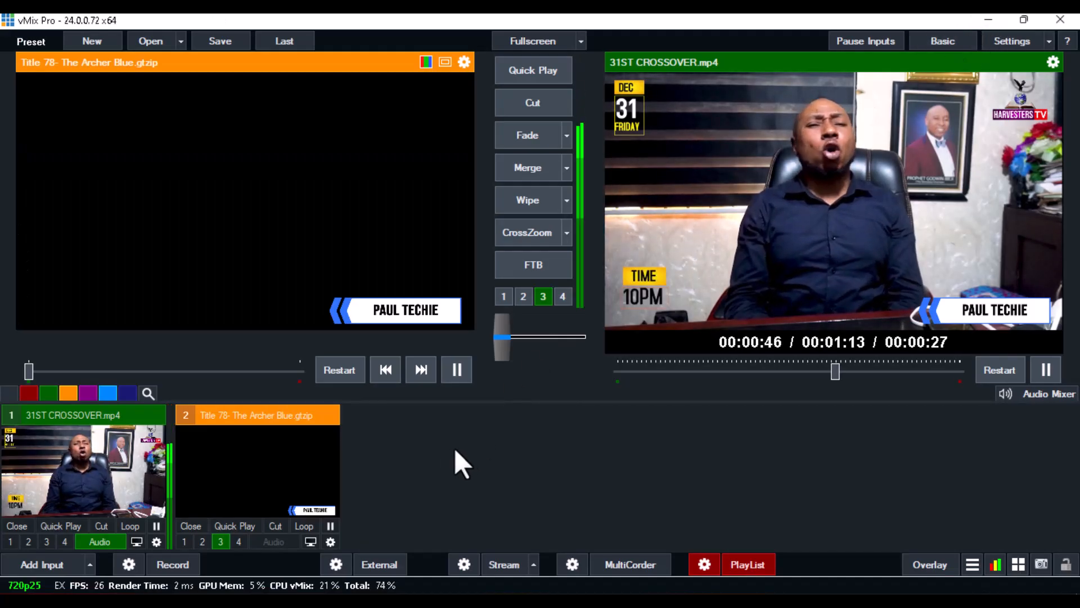
{"action": "left_click", "coordinate": [66, 559]}
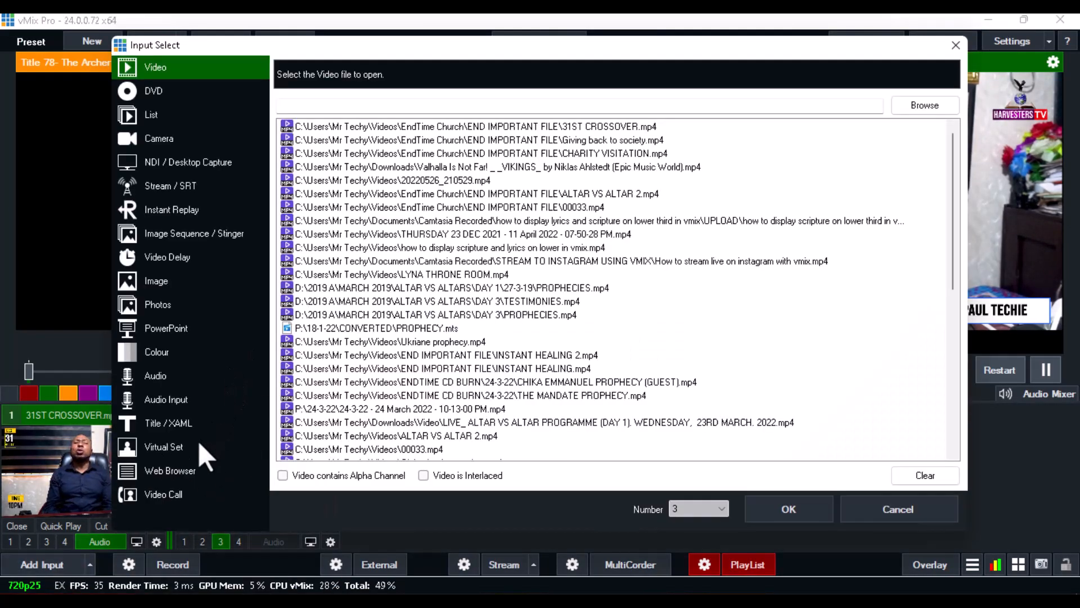
{"action": "left_click", "coordinate": [176, 422]}
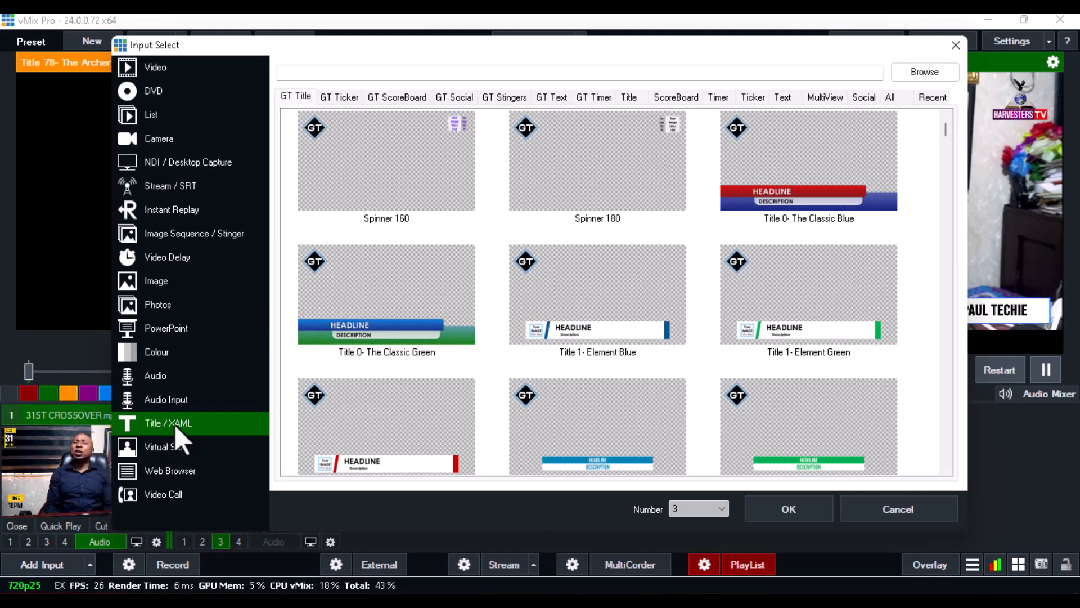
{"action": "left_click", "coordinate": [925, 72]}
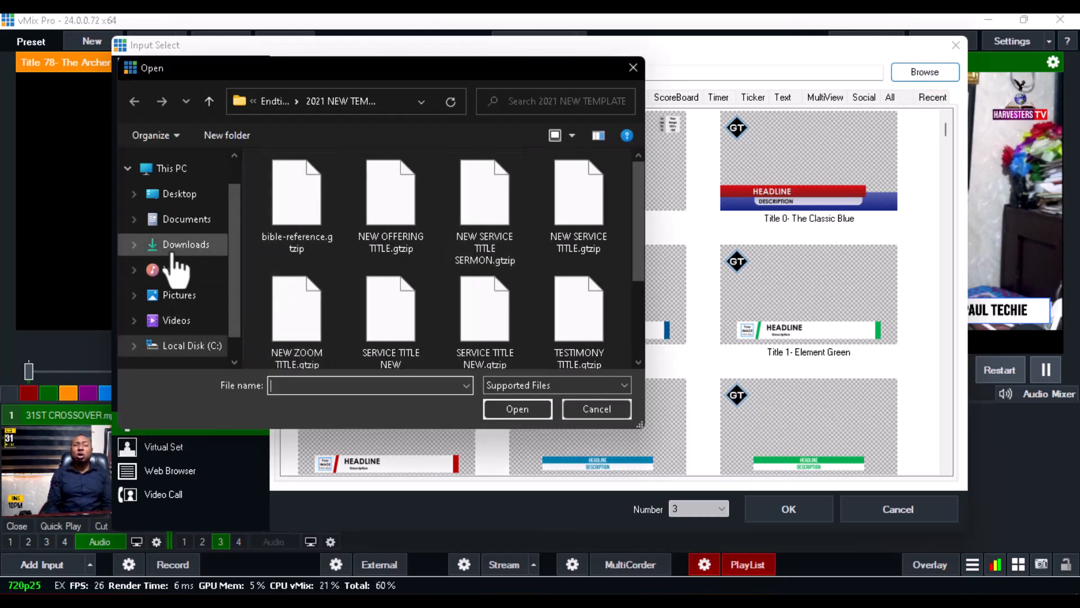
{"action": "left_click", "coordinate": [173, 251]}
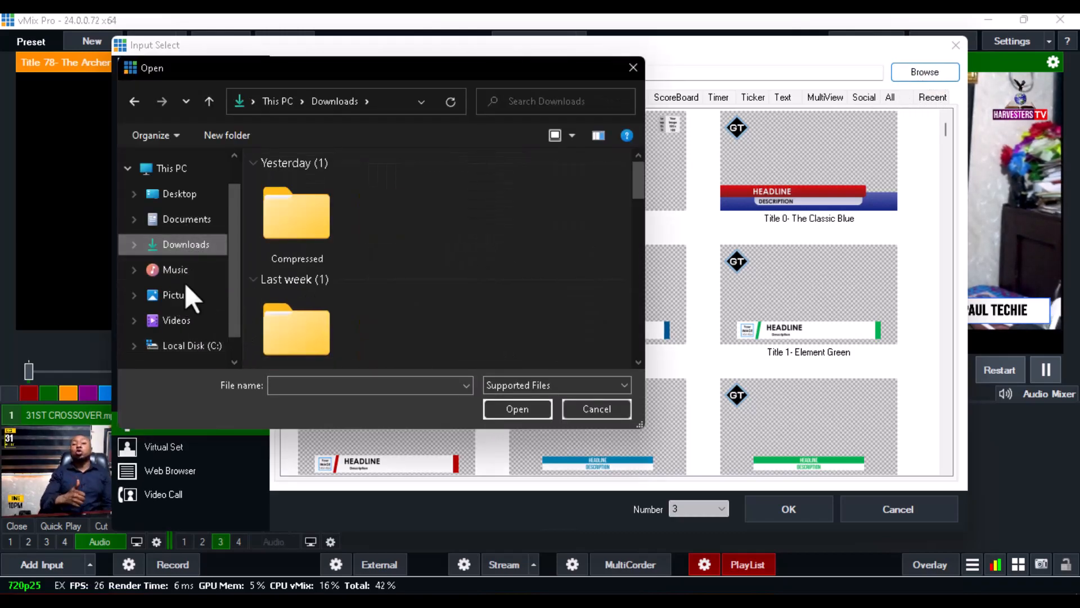
{"action": "left_click", "coordinate": [222, 222]}
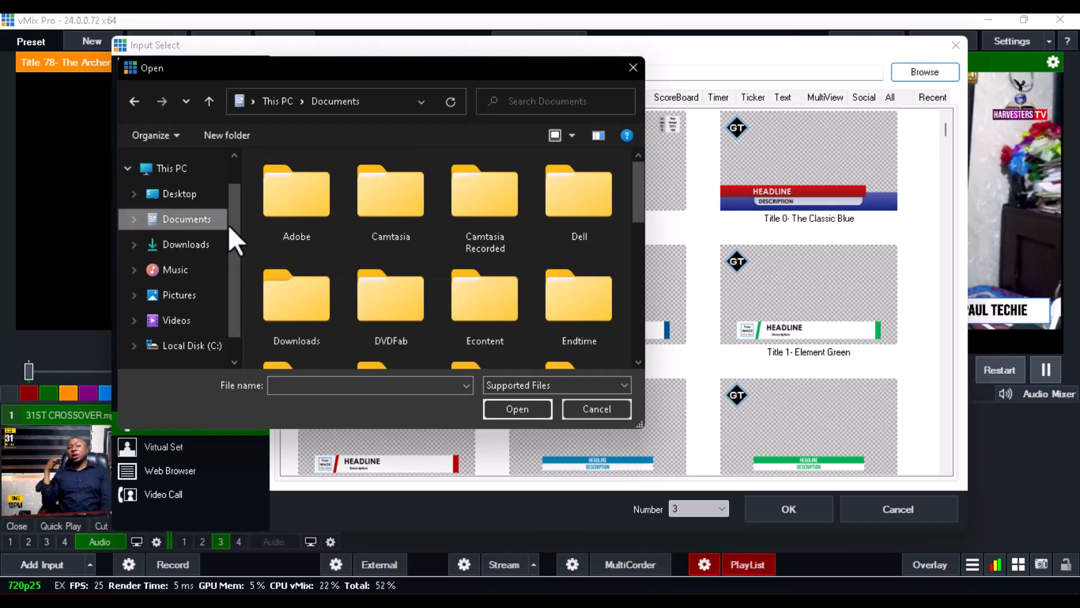
{"action": "double_click", "coordinate": [592, 194]}
{"action": "left_click", "coordinate": [323, 207]}
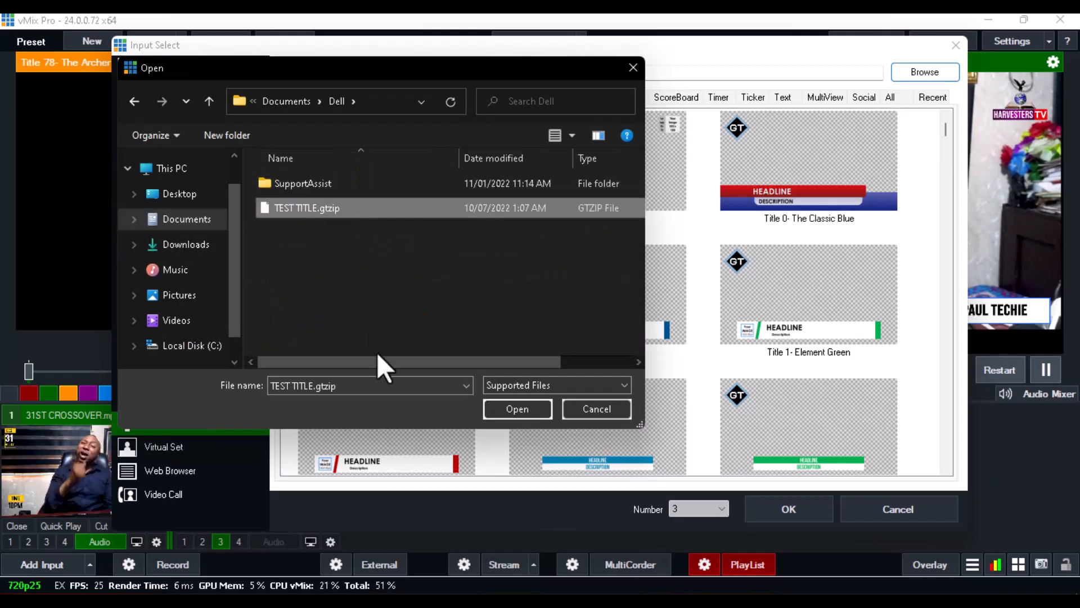
{"action": "left_click", "coordinate": [492, 410]}
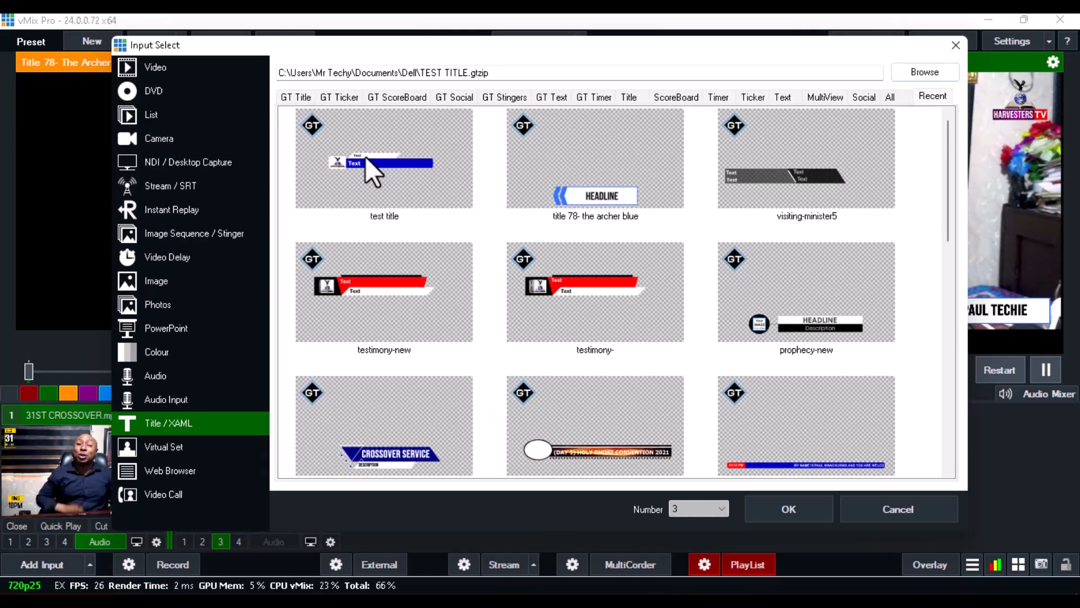
Add the recent test title as a new input, close its title editor and send it to preview.
{"action": "left_click", "coordinate": [366, 157]}
{"action": "left_click", "coordinate": [475, 212]}
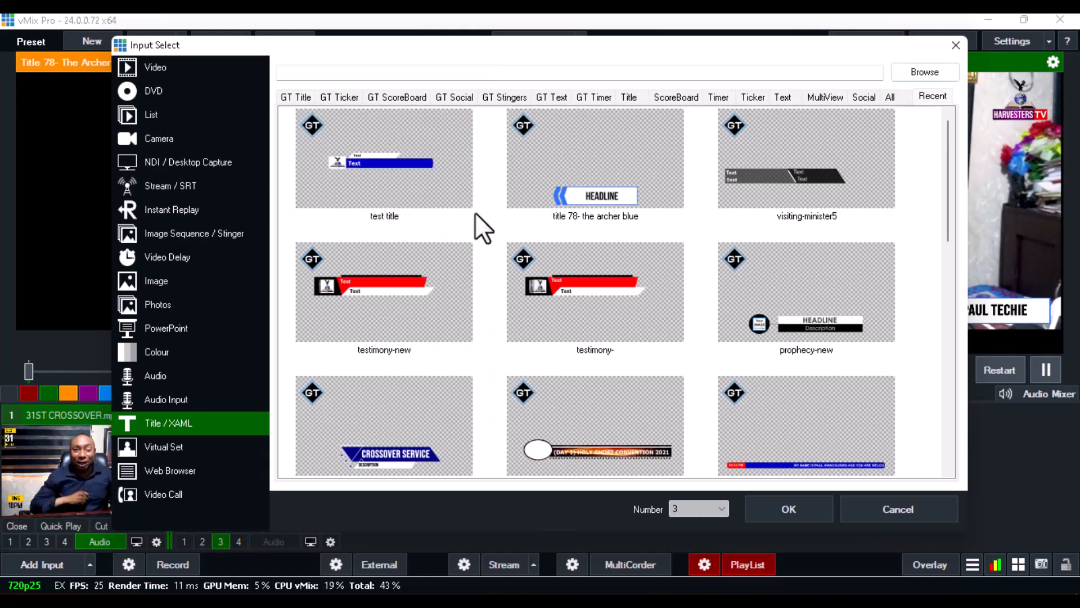
{"action": "left_click", "coordinate": [379, 169]}
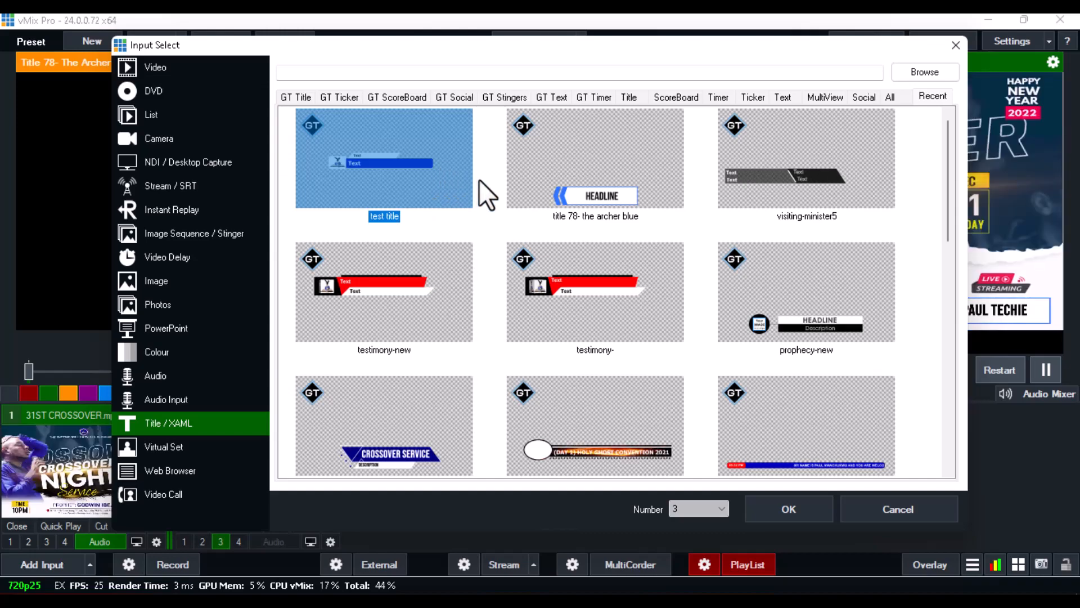
{"action": "left_click", "coordinate": [769, 514]}
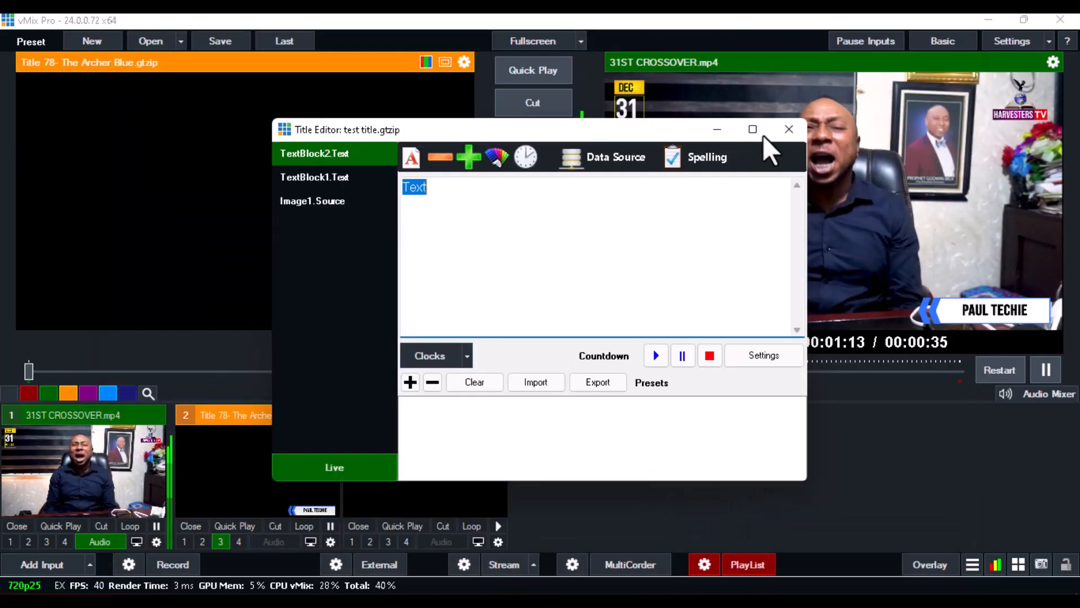
{"action": "left_click", "coordinate": [789, 129]}
{"action": "left_click", "coordinate": [419, 485]}
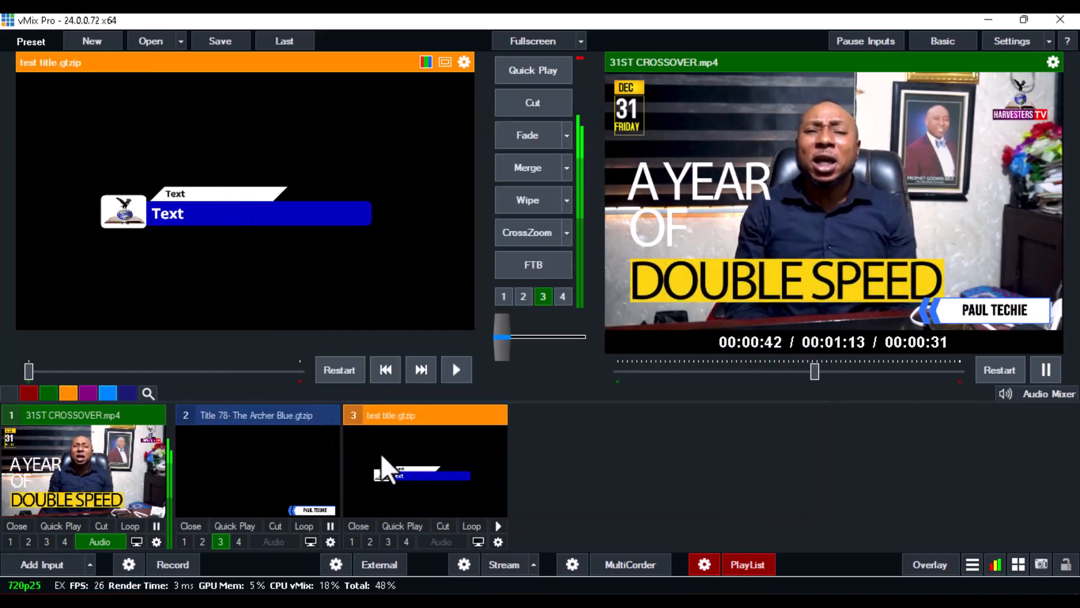
Toggle the test title on overlay channel 4 over the live video to check its transitions, leaving it on air.
{"action": "left_click", "coordinate": [407, 538]}
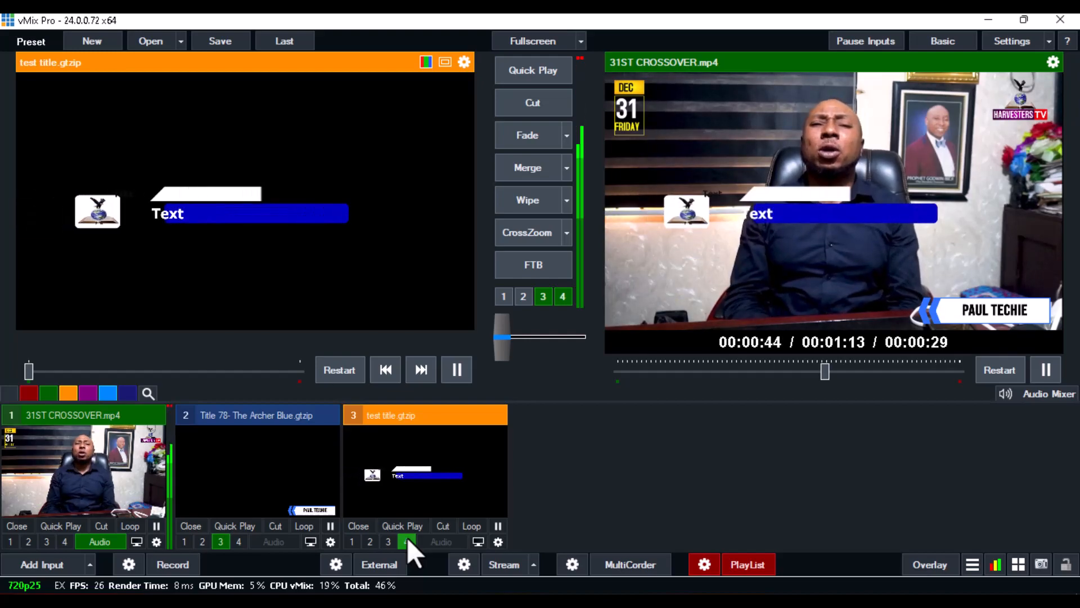
{"action": "left_click", "coordinate": [407, 538]}
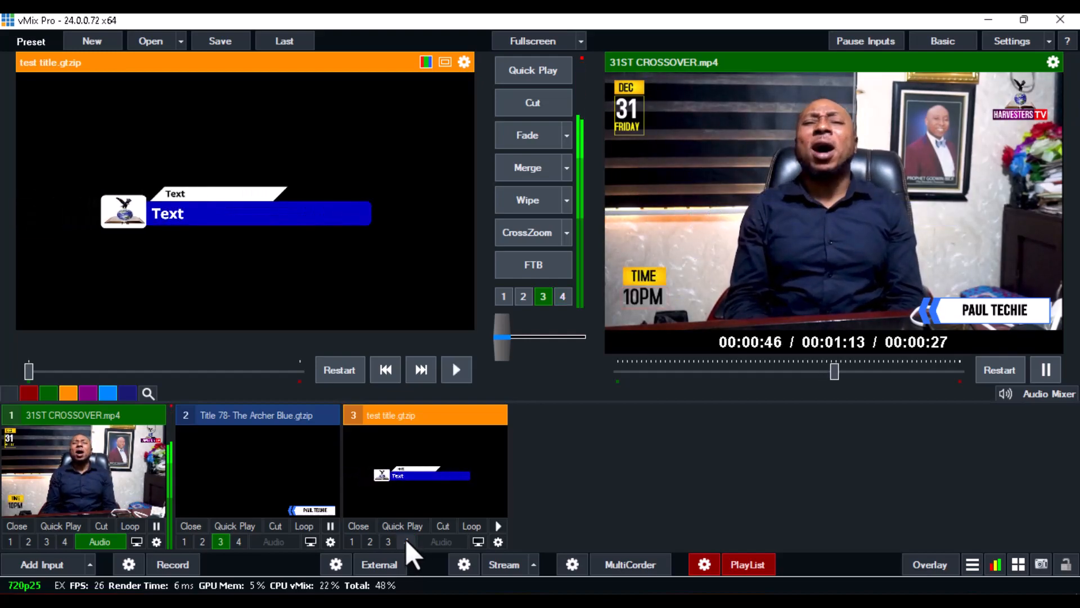
{"action": "left_click", "coordinate": [405, 538]}
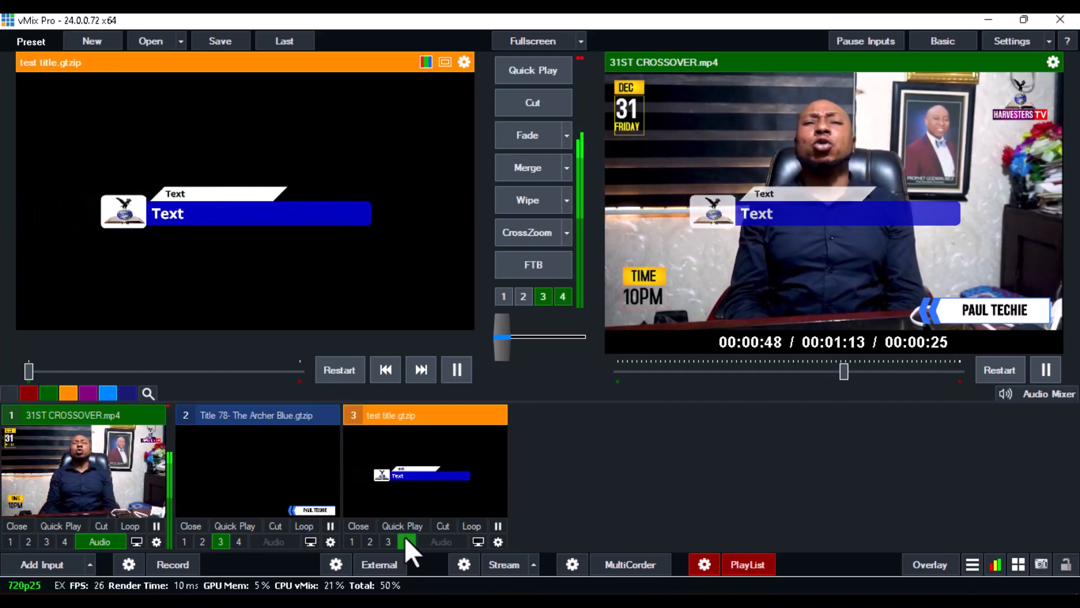
{"action": "left_click", "coordinate": [405, 540]}
{"action": "left_click", "coordinate": [406, 542]}
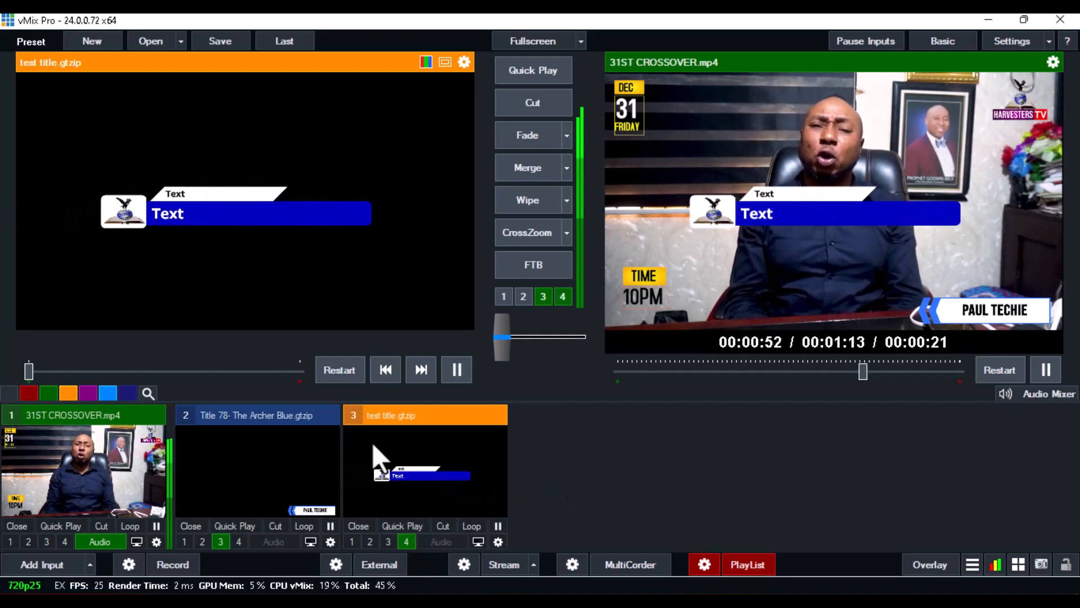
Replace the text of TextBlock2 and TextBlock1 in the test title with long runs of the letter G.
{"action": "right_click", "coordinate": [399, 456]}
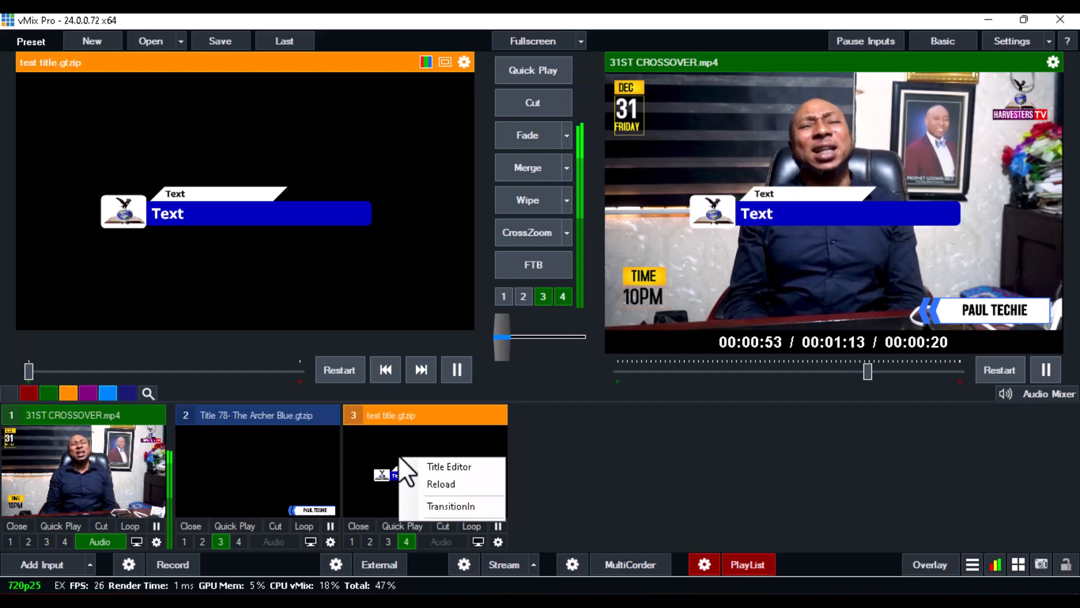
{"action": "left_click", "coordinate": [422, 465]}
{"action": "type", "text": "GGGGGGGGGGGGGGGGG"}
{"action": "left_click", "coordinate": [334, 177]}
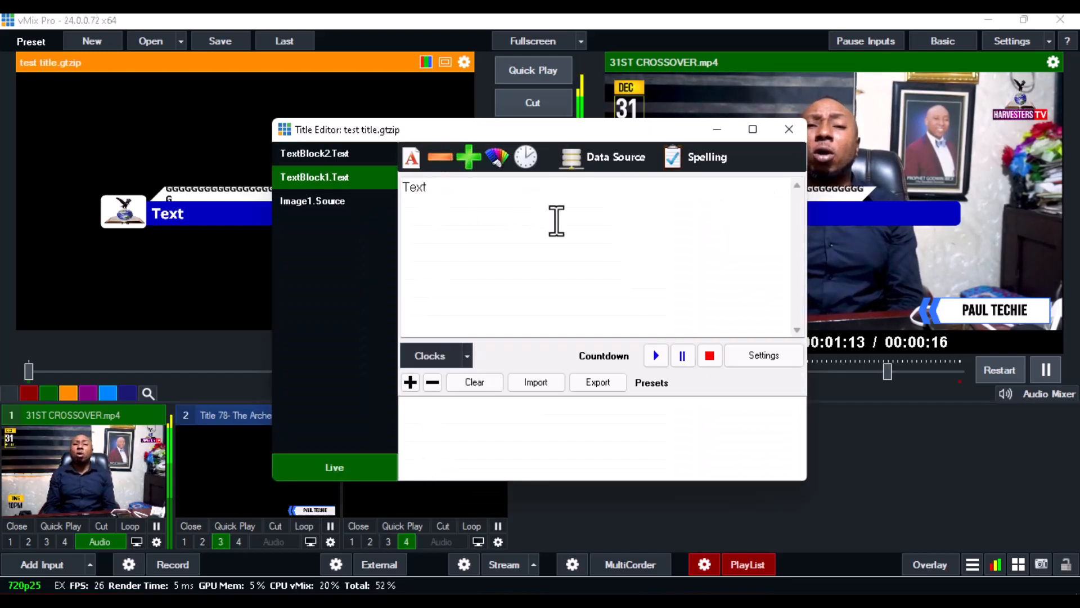
{"action": "left_click_drag", "start_coordinate": [525, 213], "coordinate": [377, 200]}
{"action": "type", "text": "GGGGGGGGGGGGGGGGGG"}
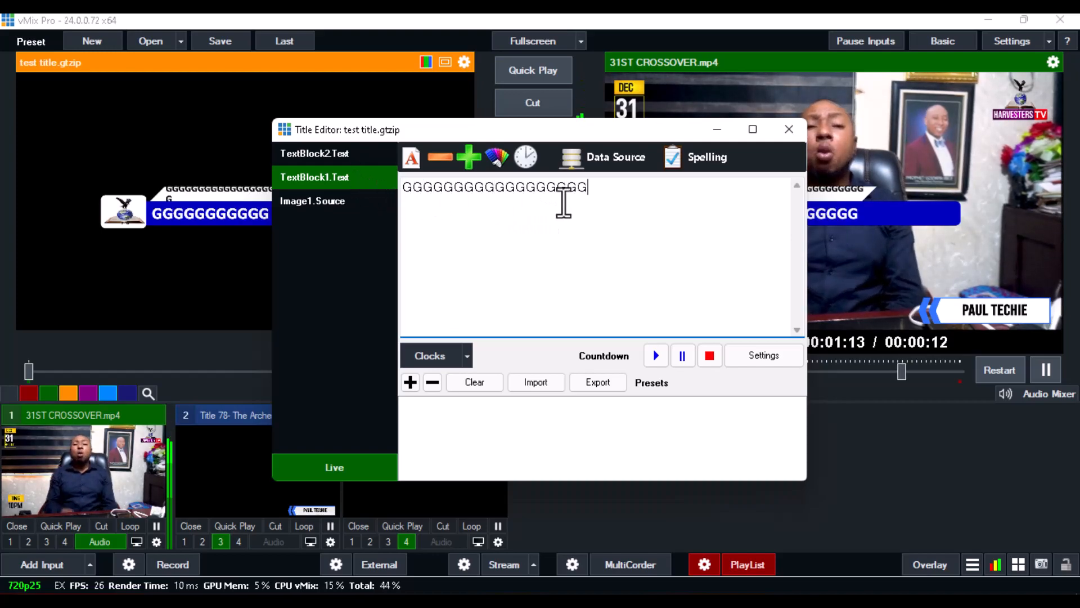
{"action": "left_click", "coordinate": [789, 129]}
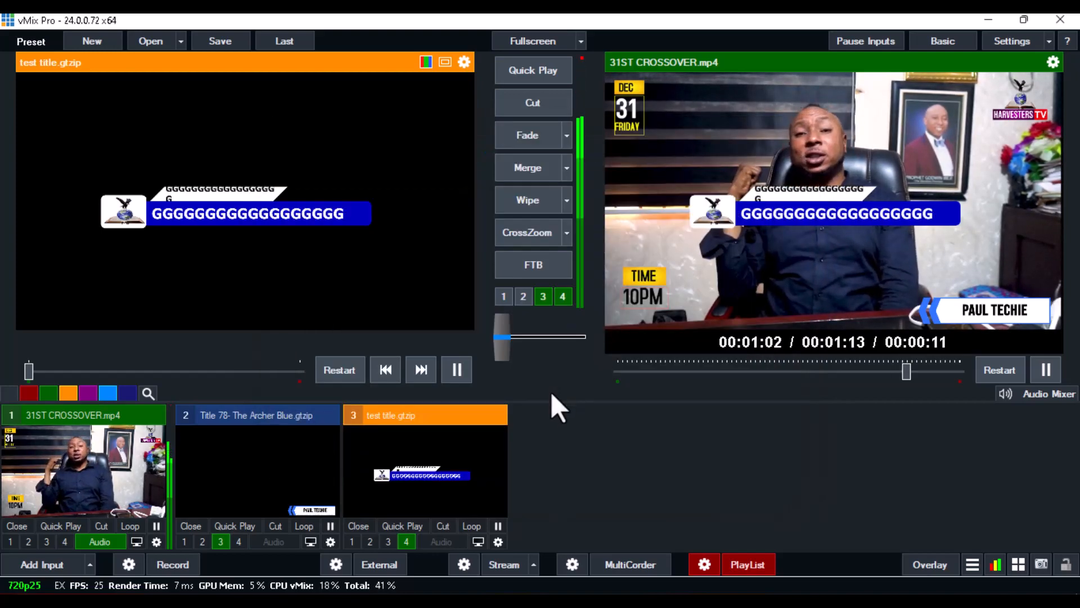
Shrink the test title input and move it to the lower-right corner of the video frame.
{"action": "double_click", "coordinate": [459, 451]}
{"action": "left_click_drag", "start_coordinate": [404, 121], "coordinate": [382, 134]}
{"action": "left_click_drag", "start_coordinate": [404, 211], "coordinate": [429, 188]}
{"action": "left_click", "coordinate": [964, 45]}
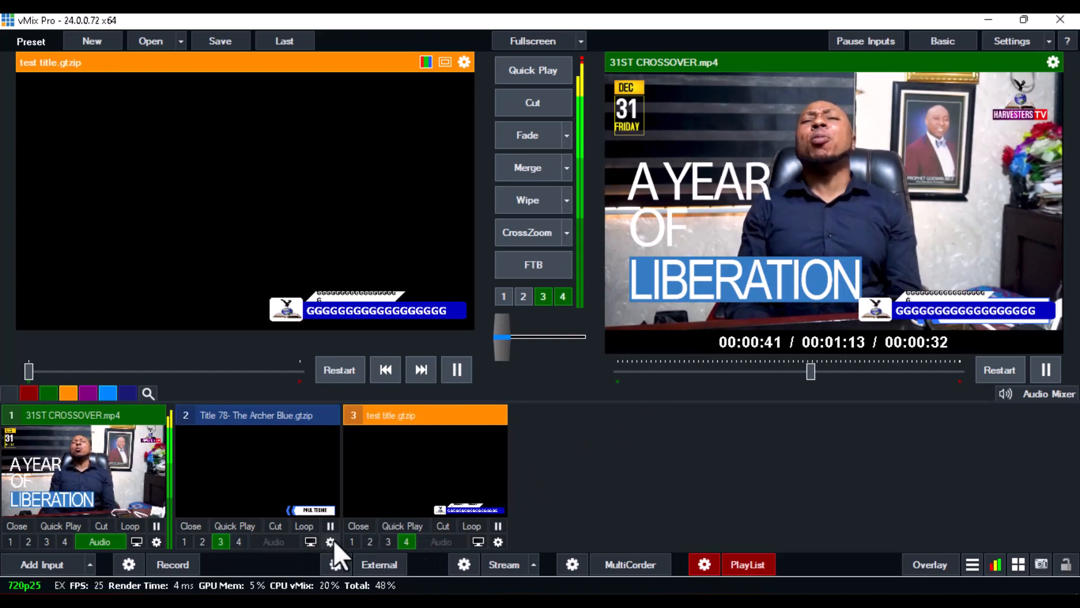
Take the Archer Blue title off air and toggle the repositioned test title on overlay channel 4 repeatedly, ending with it off.
{"action": "left_click", "coordinate": [407, 541]}
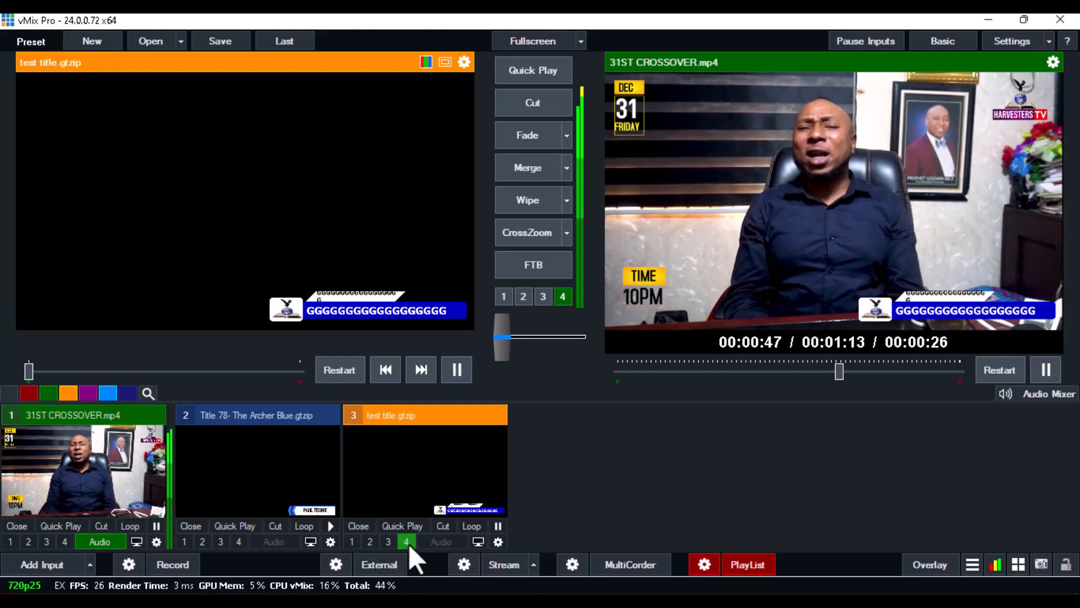
{"action": "left_click", "coordinate": [407, 541]}
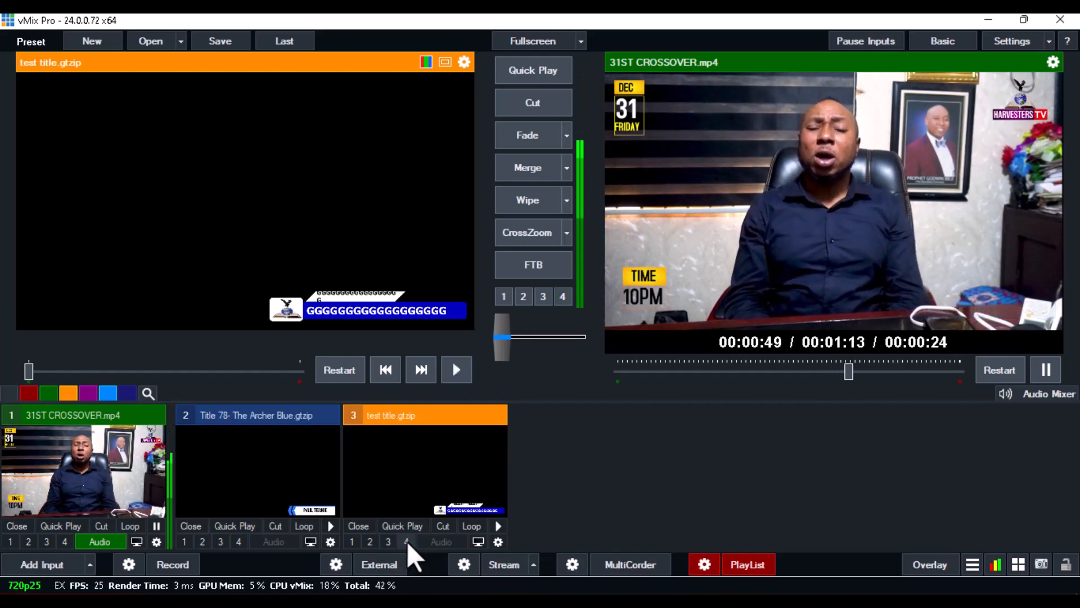
{"action": "left_click", "coordinate": [407, 541]}
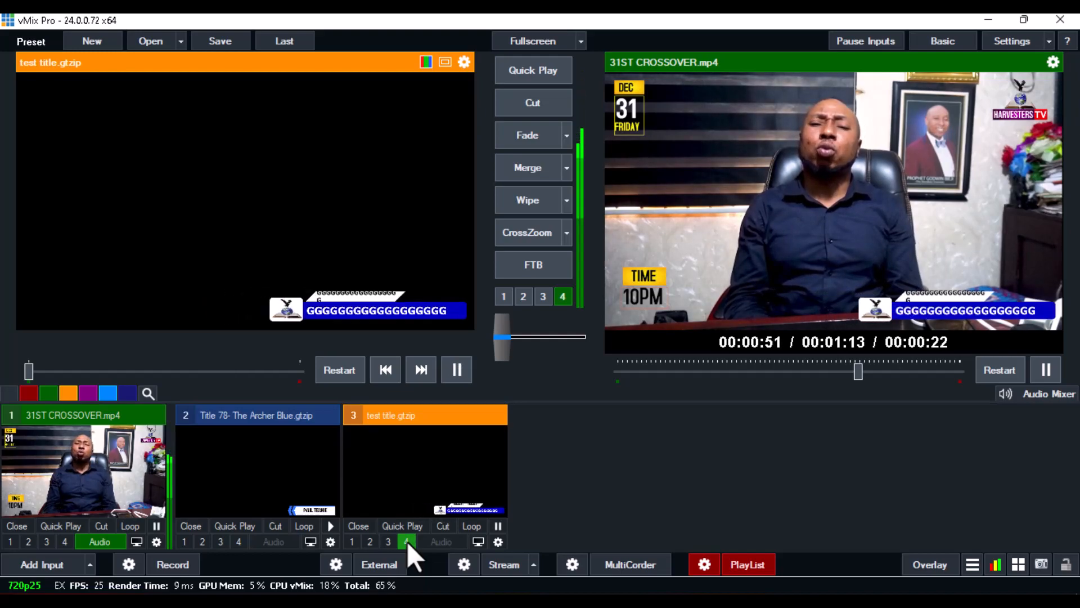
{"action": "left_click", "coordinate": [407, 541]}
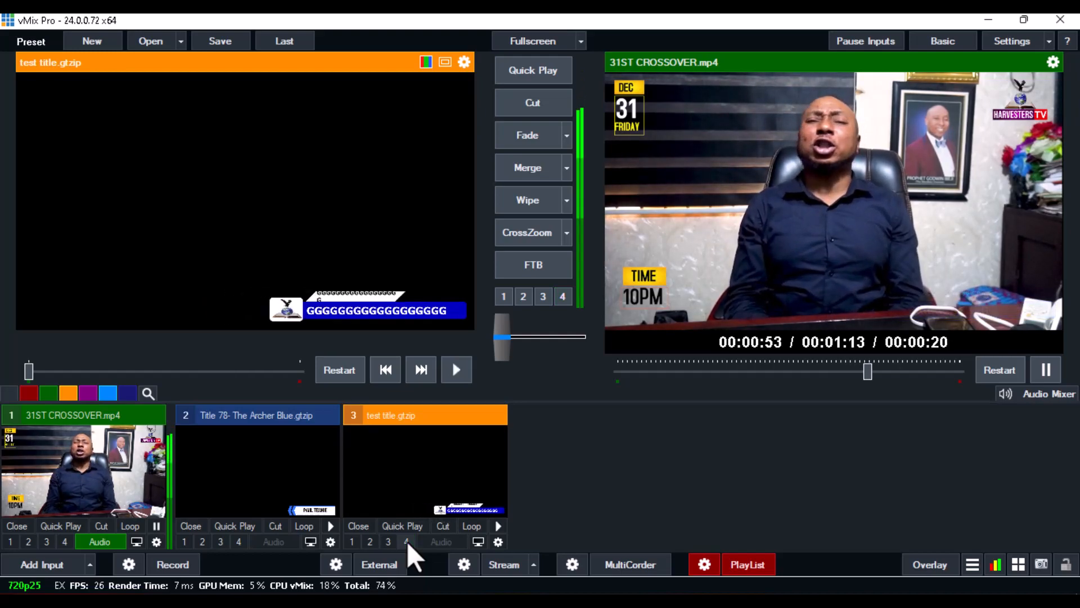
{"action": "left_click", "coordinate": [407, 541]}
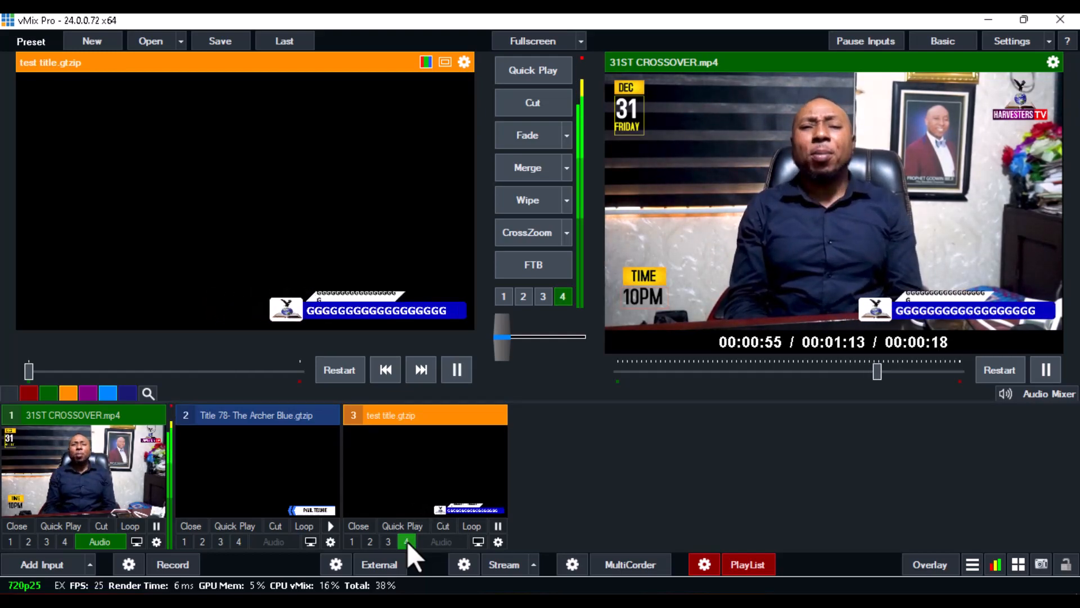
{"action": "left_click", "coordinate": [407, 541]}
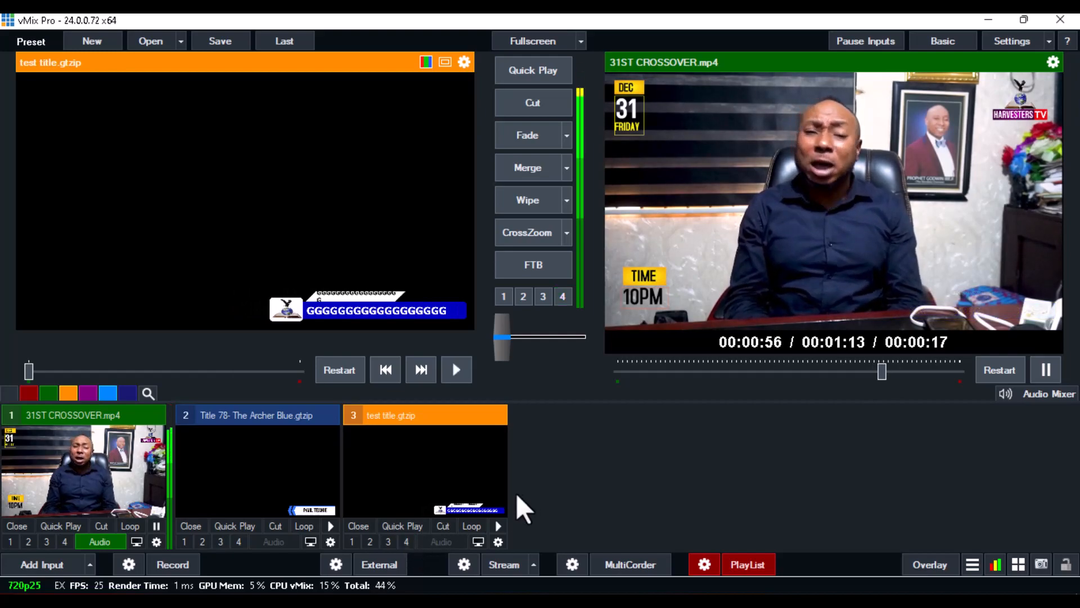
Put the Archer Blue title in preview, switch to GT Designer and browse for a file to open in C:\Program Files (x86)\vMix.
{"action": "left_click", "coordinate": [269, 461]}
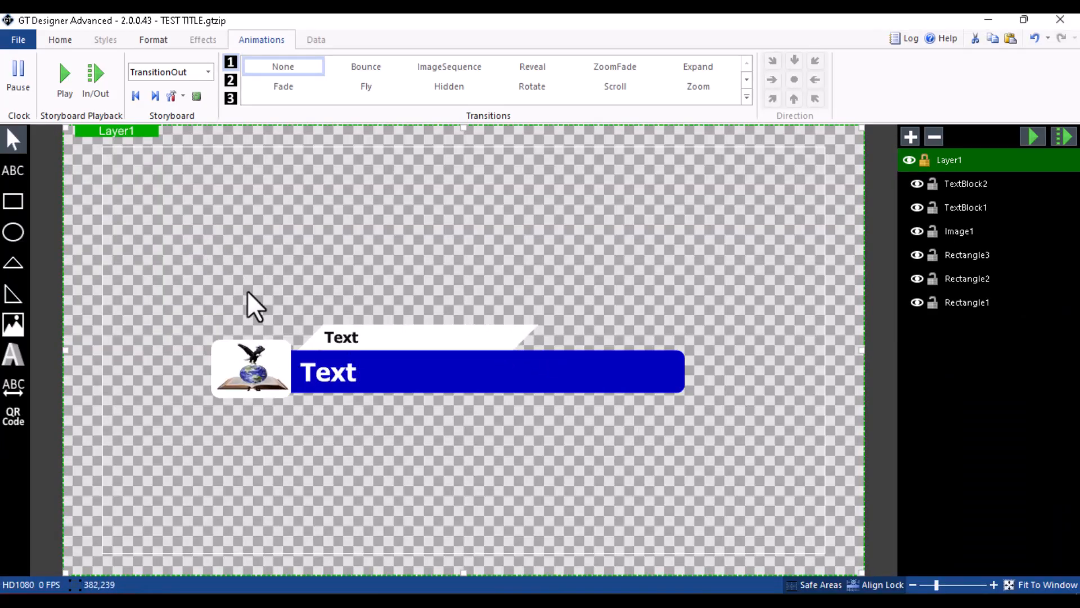
{"action": "left_click", "coordinate": [18, 40]}
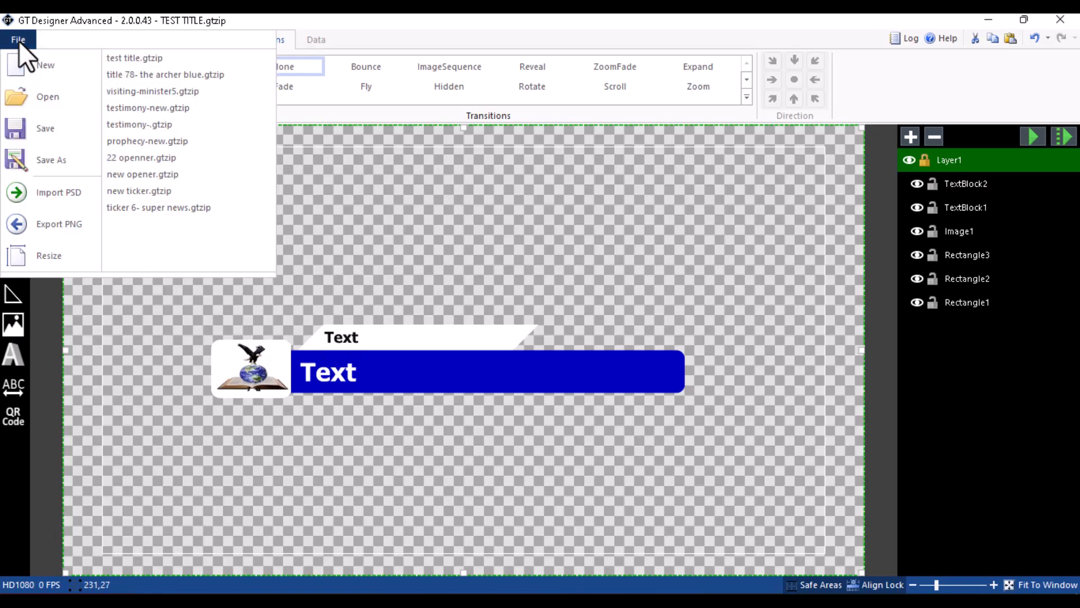
{"action": "left_click", "coordinate": [46, 95]}
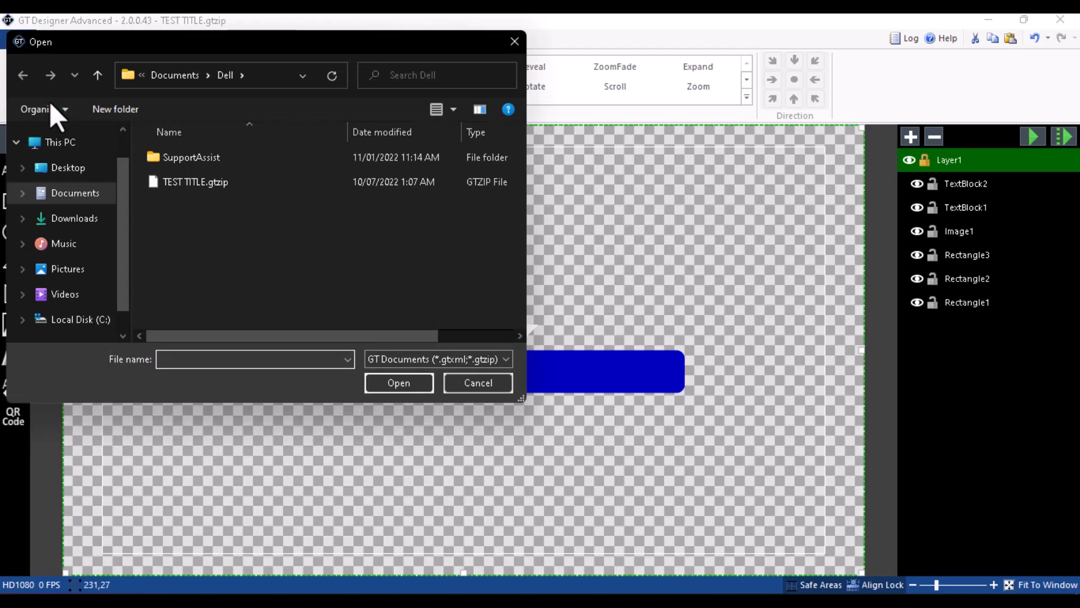
{"action": "left_click", "coordinate": [72, 320]}
{"action": "left_click_drag", "start_coordinate": [521, 400], "coordinate": [817, 496]}
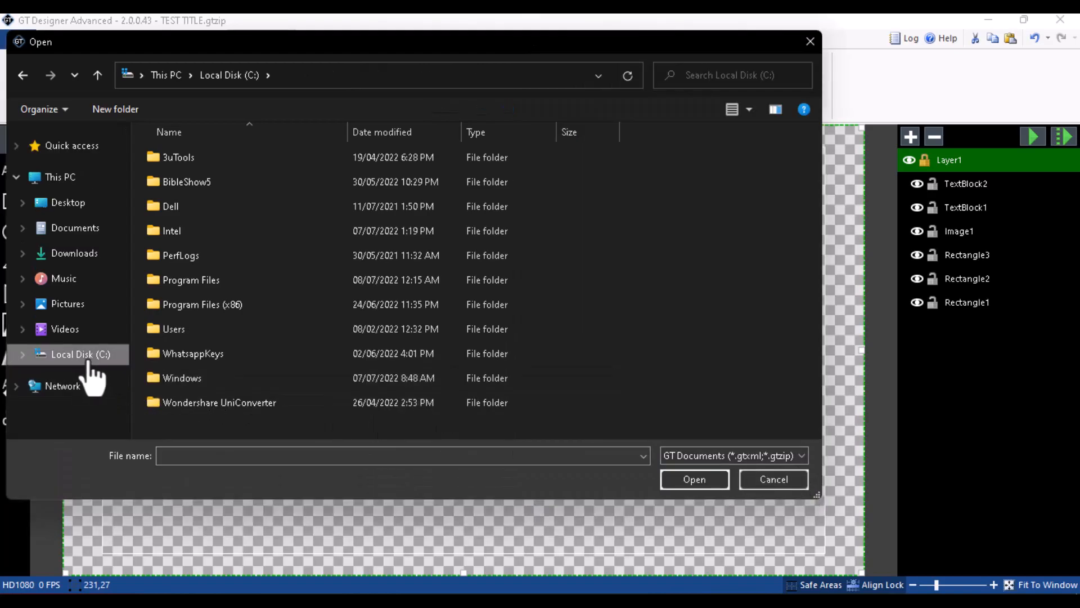
{"action": "double_click", "coordinate": [214, 303]}
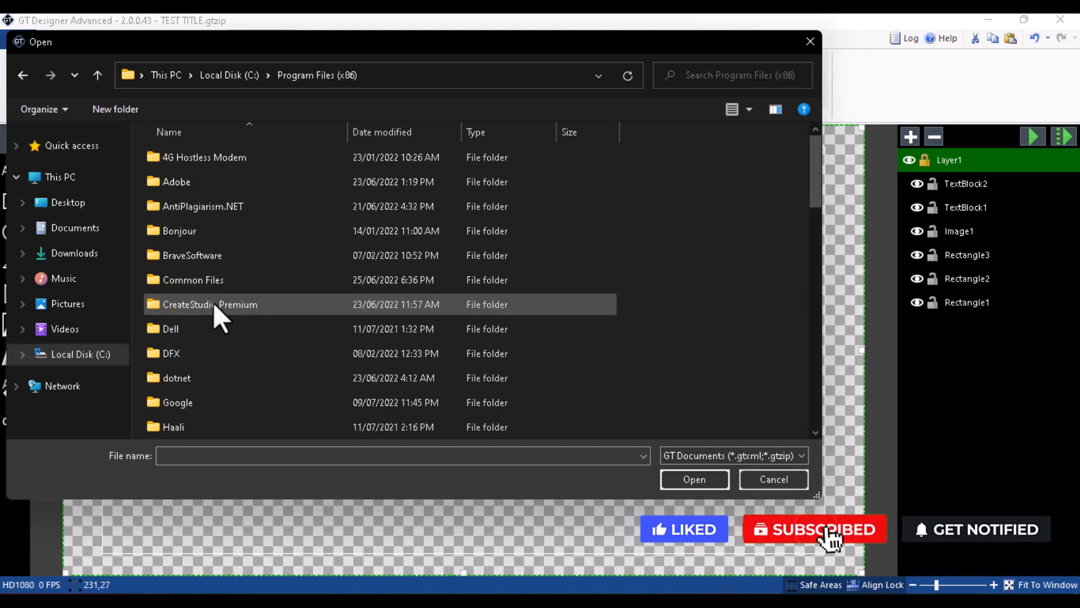
{"action": "scroll", "coordinate": [207, 362], "scroll_direction": "down", "scroll_amount": 9}
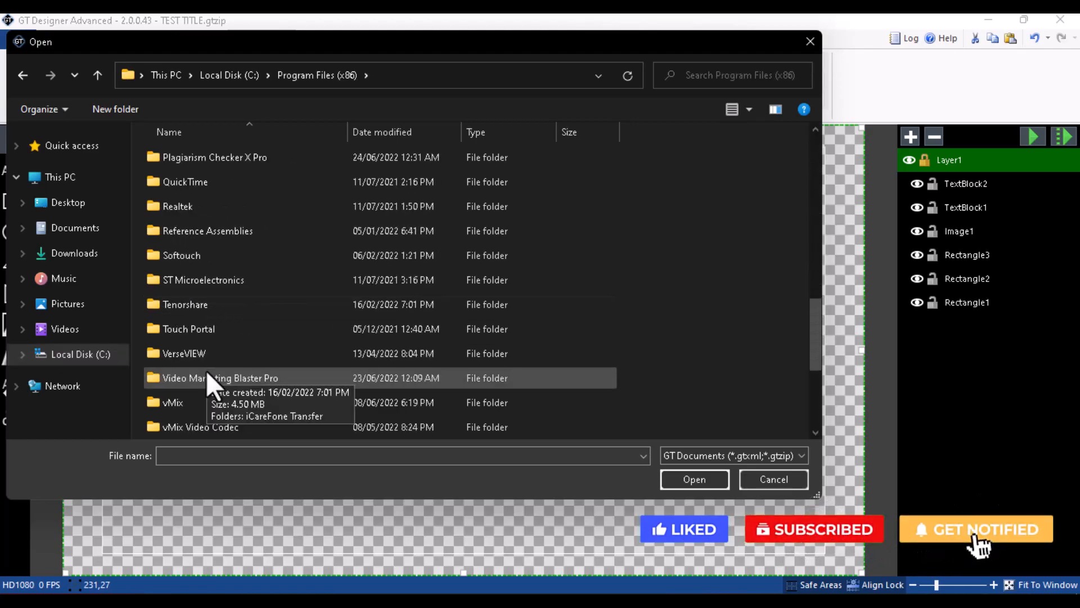
{"action": "scroll", "coordinate": [206, 370], "scroll_direction": "down", "scroll_amount": 1}
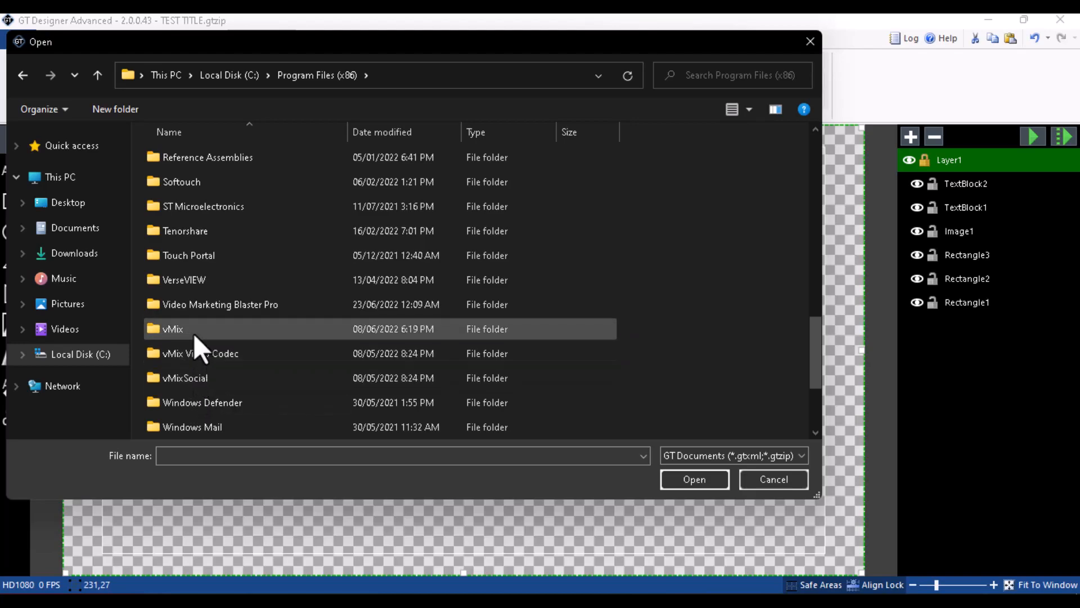
{"action": "double_click", "coordinate": [194, 333]}
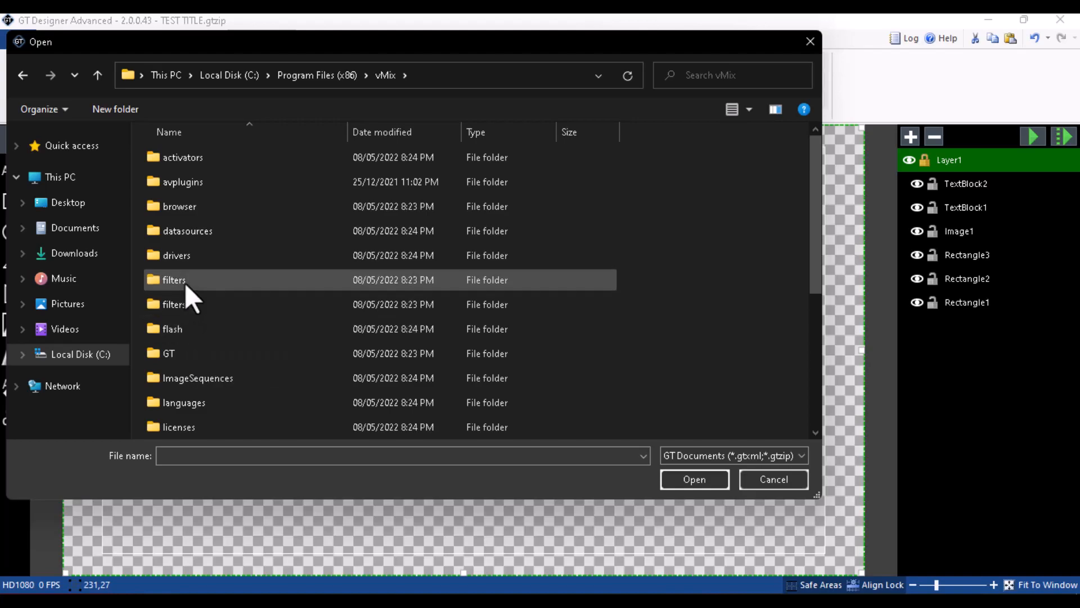
Open the built-in template Title 0- The Classic Green.gtzip from vMix's titles\GT Title folder.
{"action": "scroll", "coordinate": [186, 286], "scroll_direction": "down", "scroll_amount": 4}
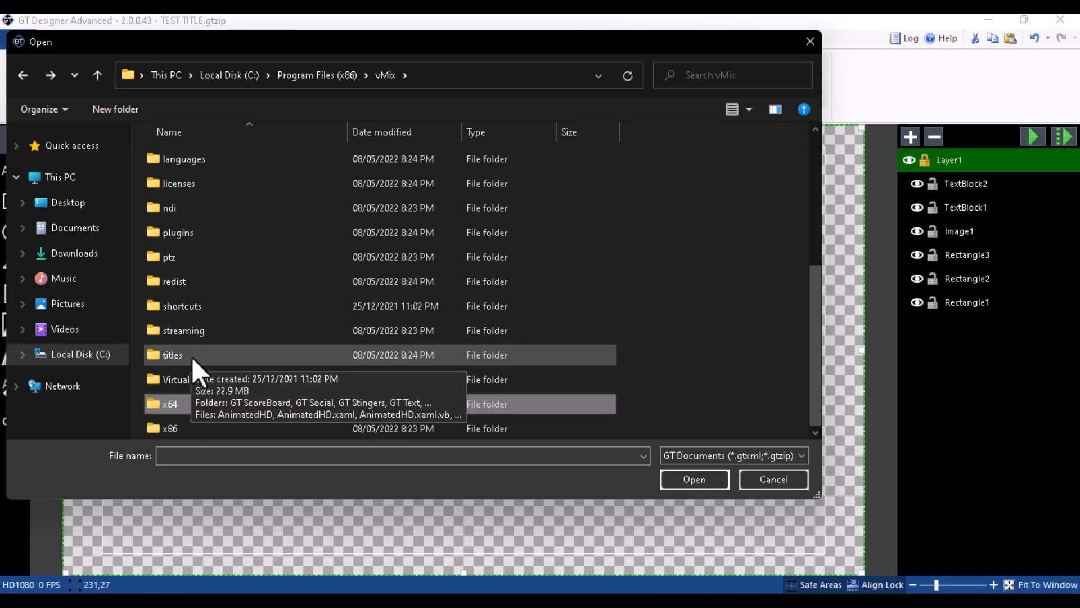
{"action": "left_click", "coordinate": [191, 357]}
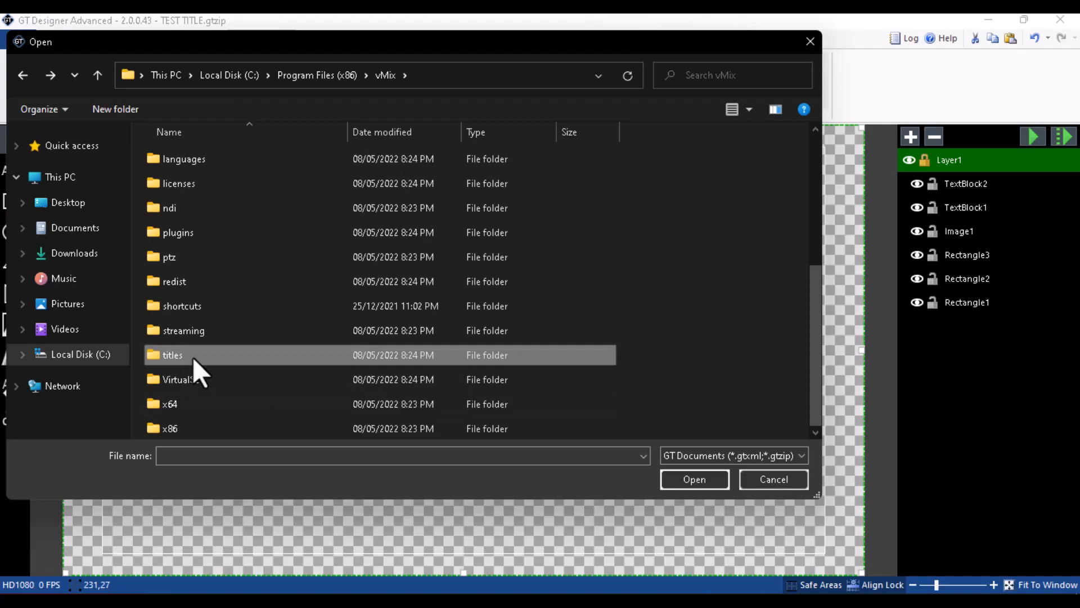
{"action": "double_click", "coordinate": [192, 357]}
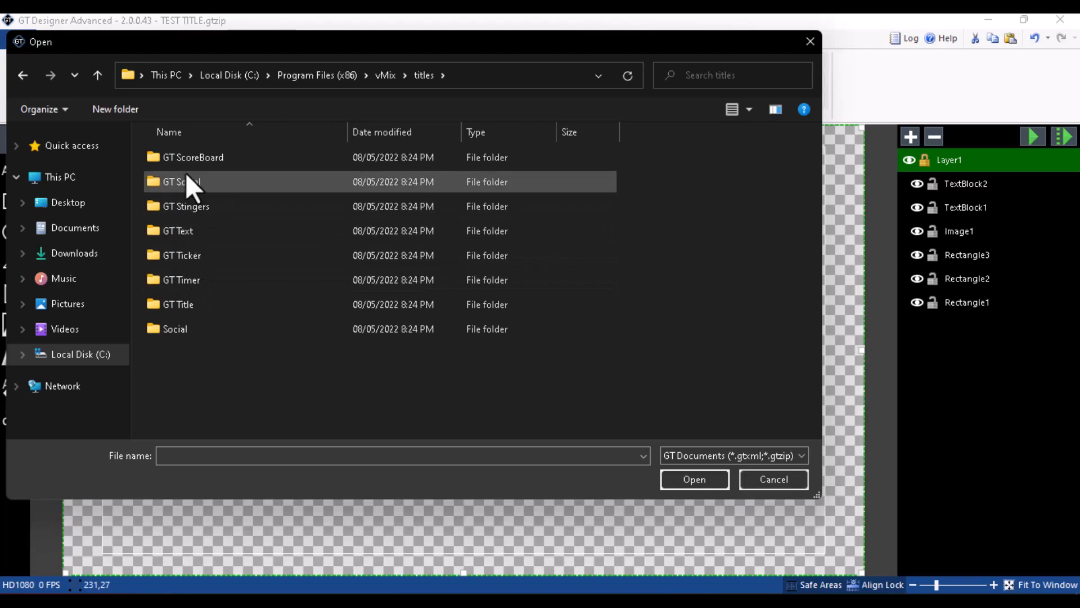
{"action": "double_click", "coordinate": [177, 302]}
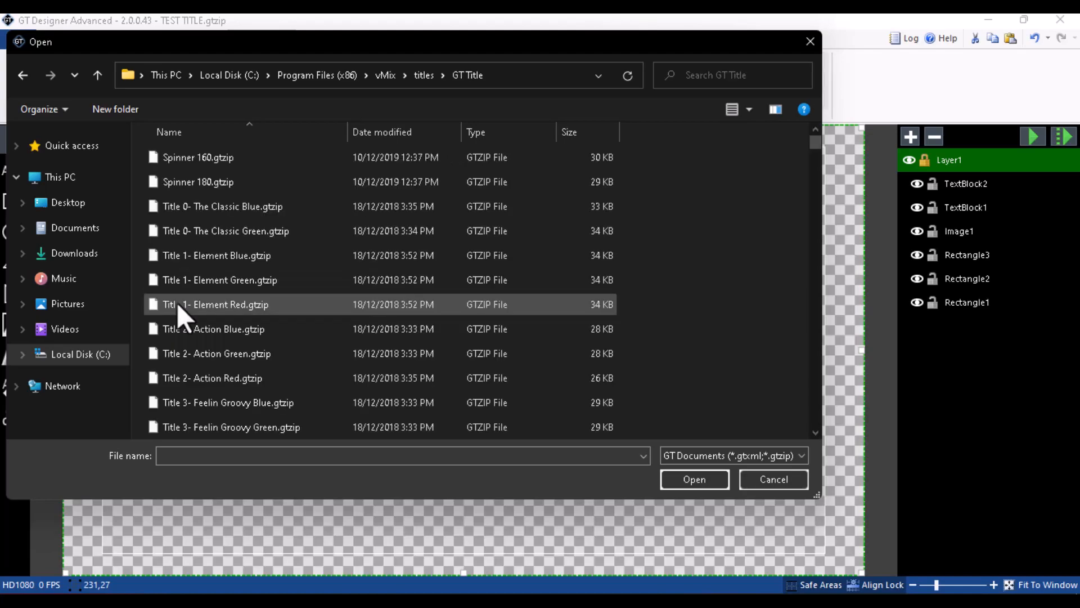
{"action": "left_click", "coordinate": [224, 179]}
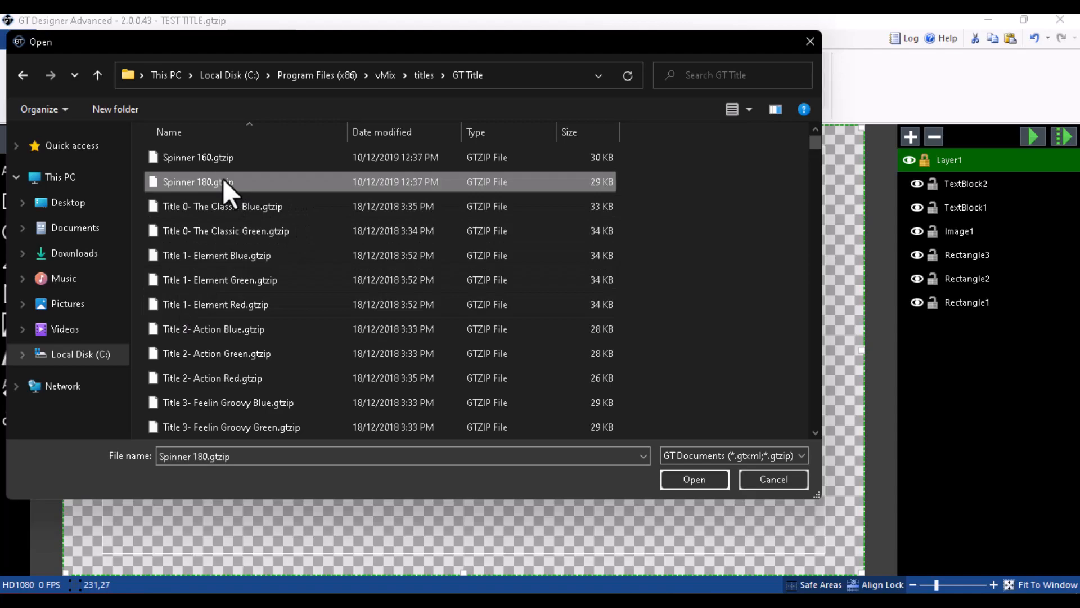
{"action": "left_click", "coordinate": [217, 208]}
{"action": "left_click", "coordinate": [215, 228]}
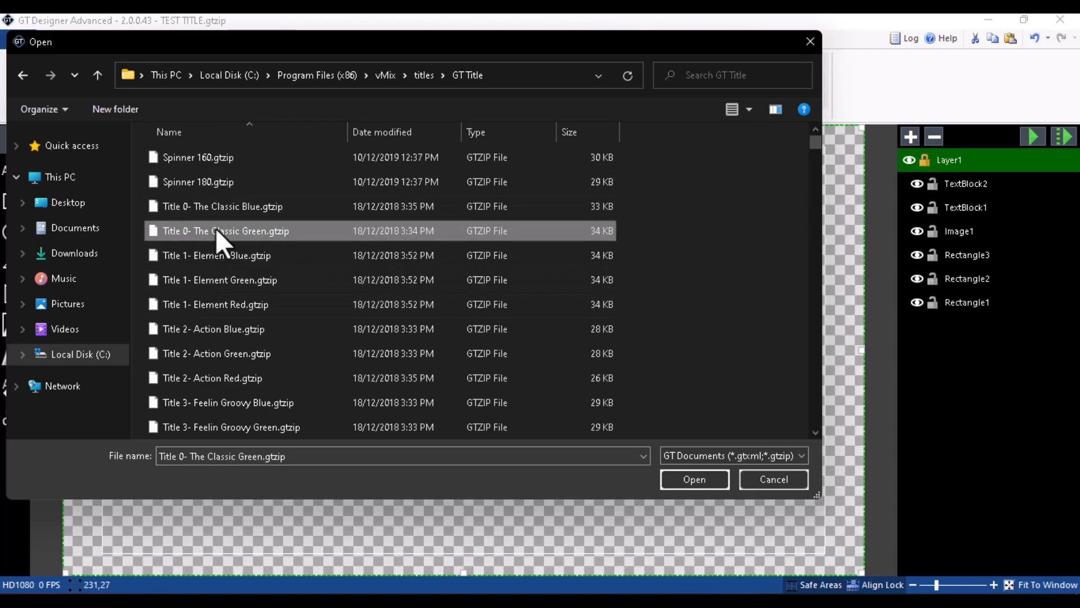
{"action": "left_click", "coordinate": [687, 483]}
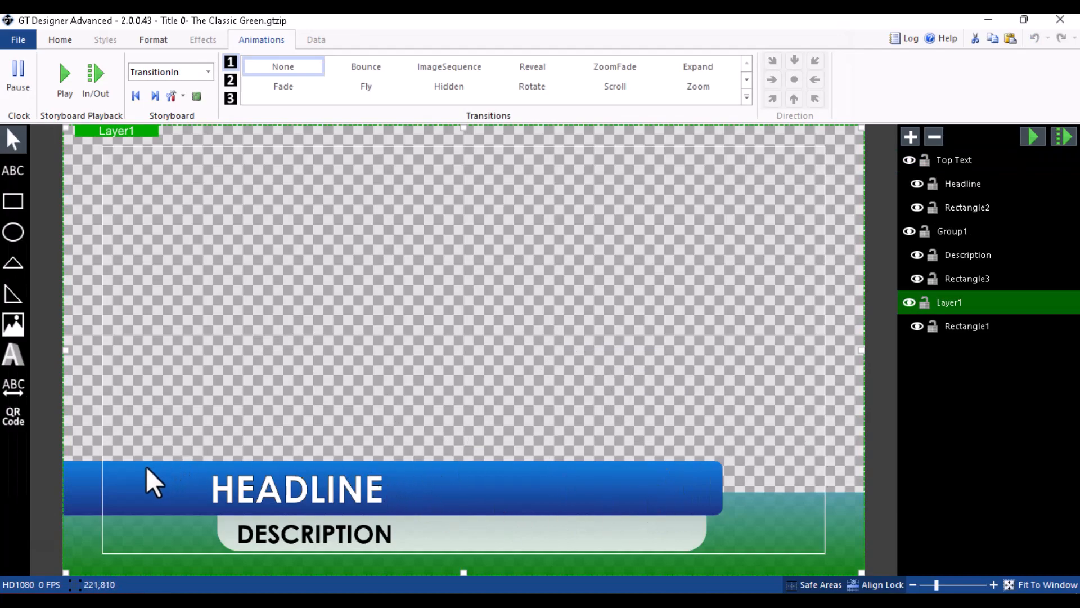
Try red and white fills on the headline bar (Rectangle2), settling on solid black.
{"action": "left_click", "coordinate": [89, 476]}
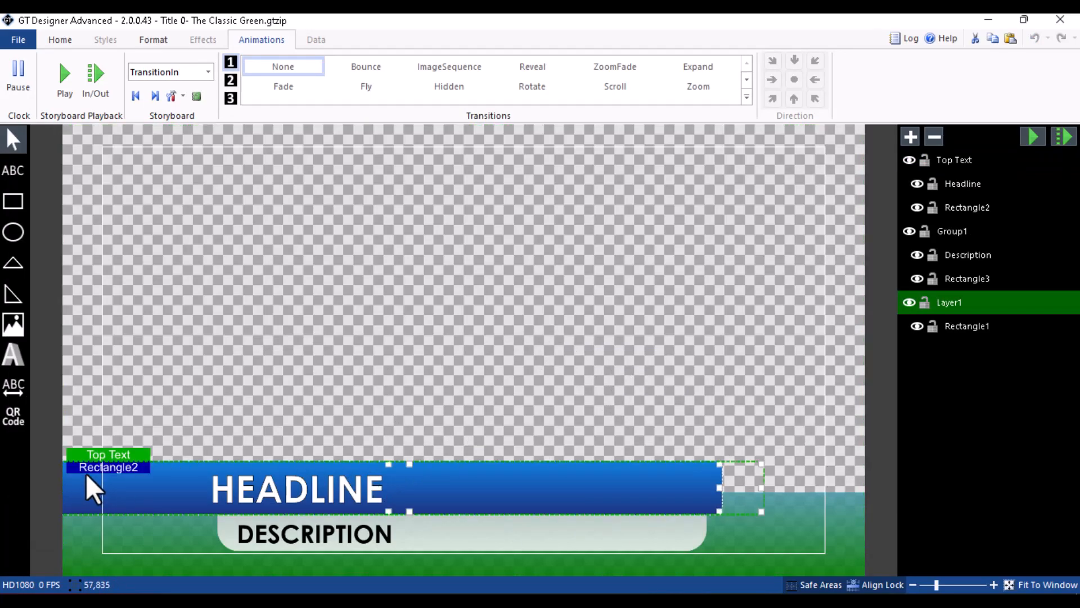
{"action": "left_click", "coordinate": [60, 40]}
{"action": "left_click", "coordinate": [454, 90]}
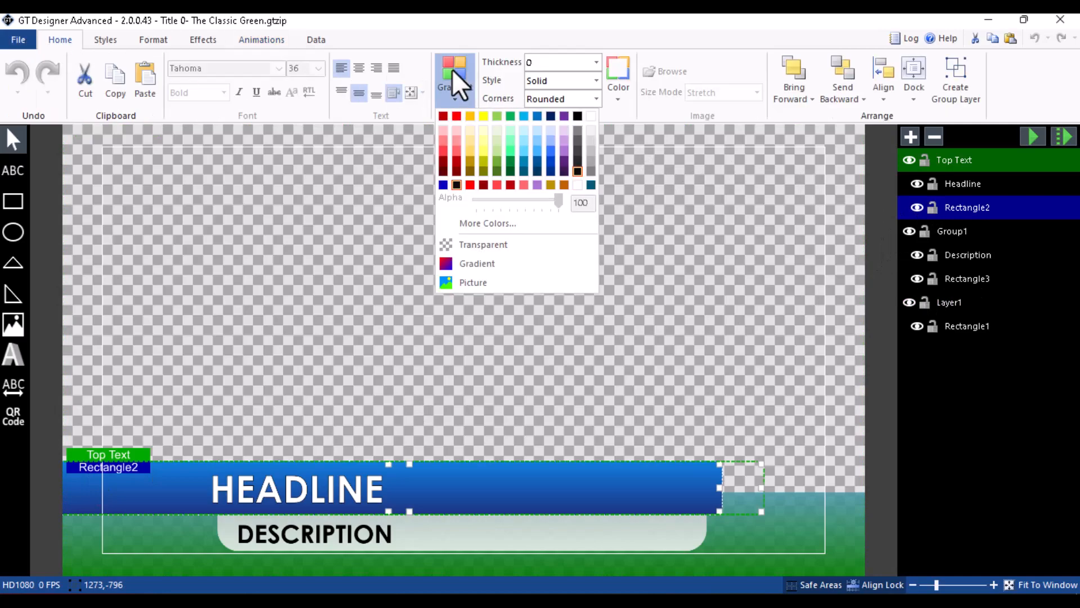
{"action": "left_click", "coordinate": [471, 186]}
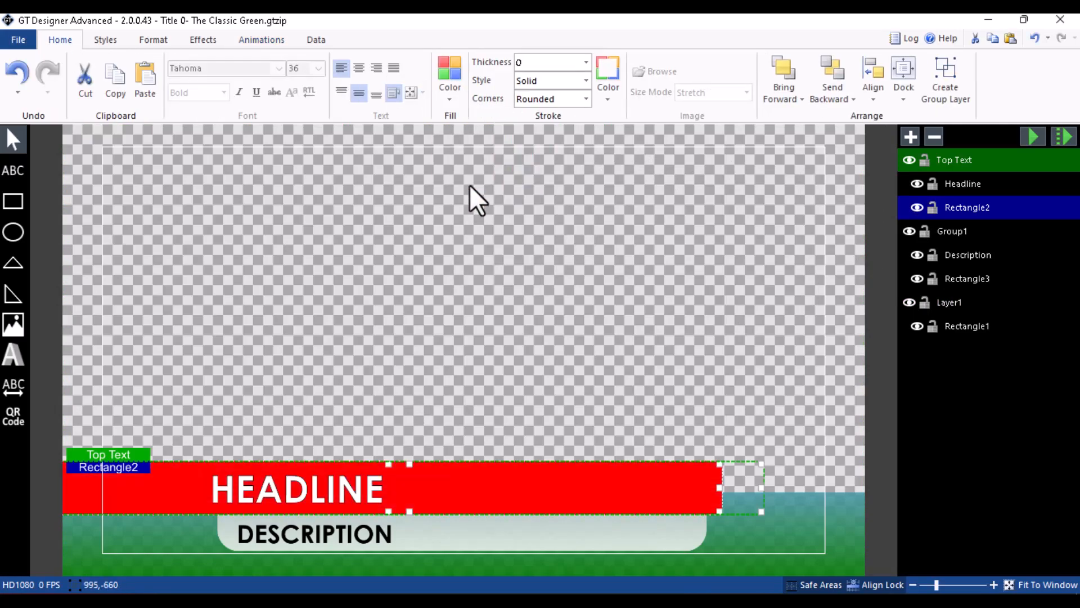
{"action": "left_click", "coordinate": [451, 71]}
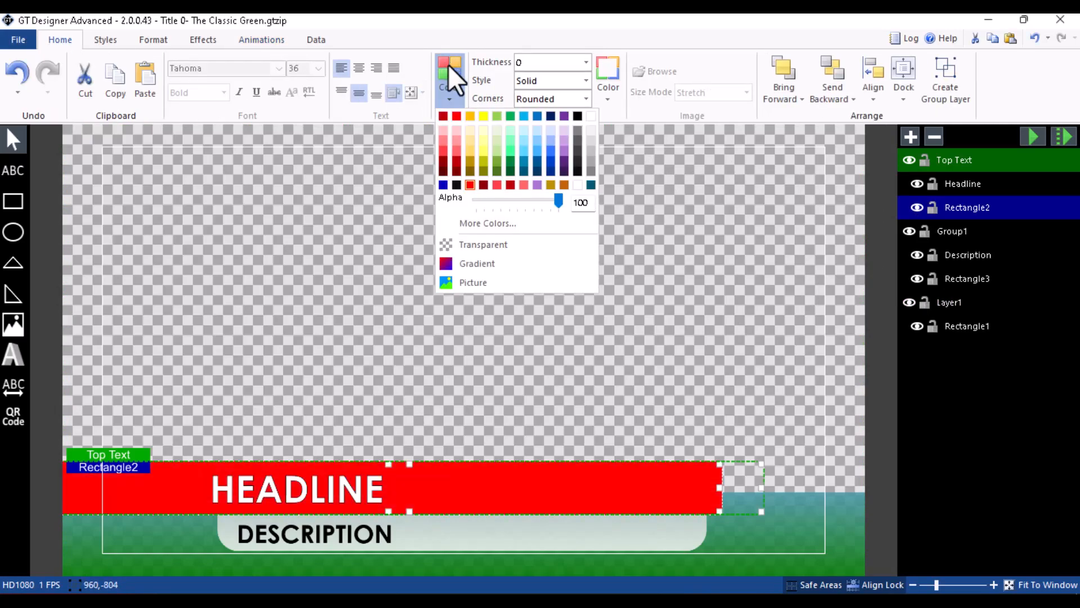
{"action": "left_click", "coordinate": [578, 185]}
{"action": "left_click", "coordinate": [464, 87]}
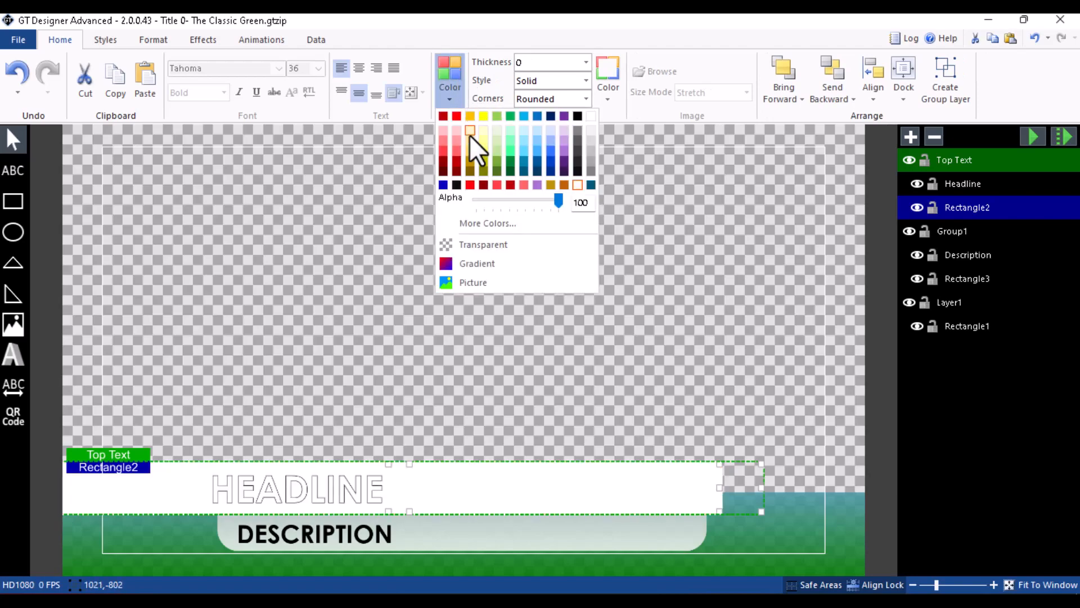
{"action": "left_click", "coordinate": [457, 187]}
{"action": "left_click", "coordinate": [345, 225]}
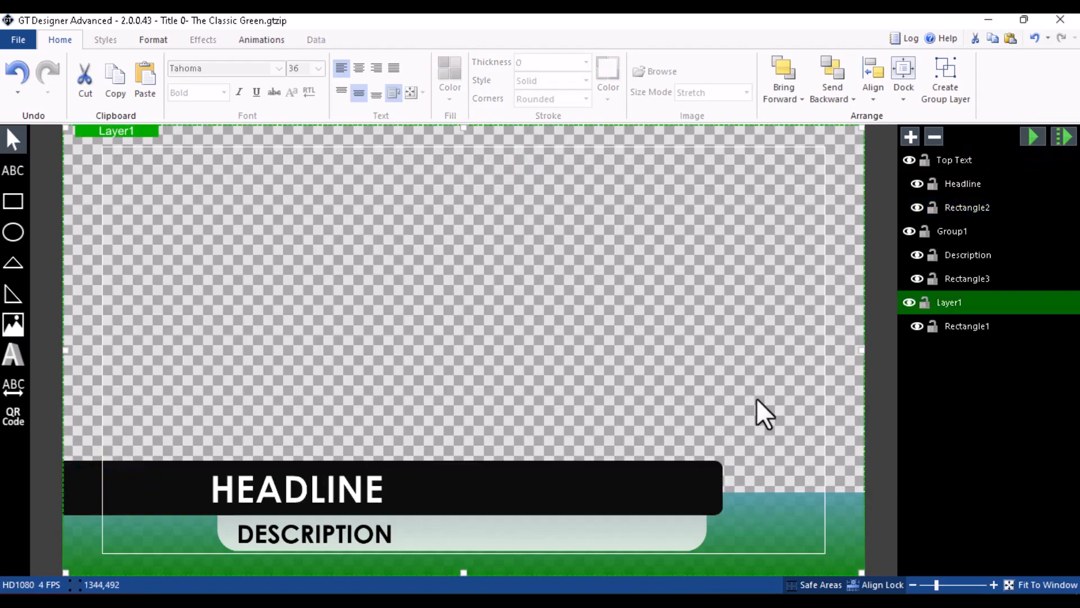
Replace the gradient of the background strip (Rectangle1), trying a white fill and settling on solid blue.
{"action": "left_click", "coordinate": [851, 528]}
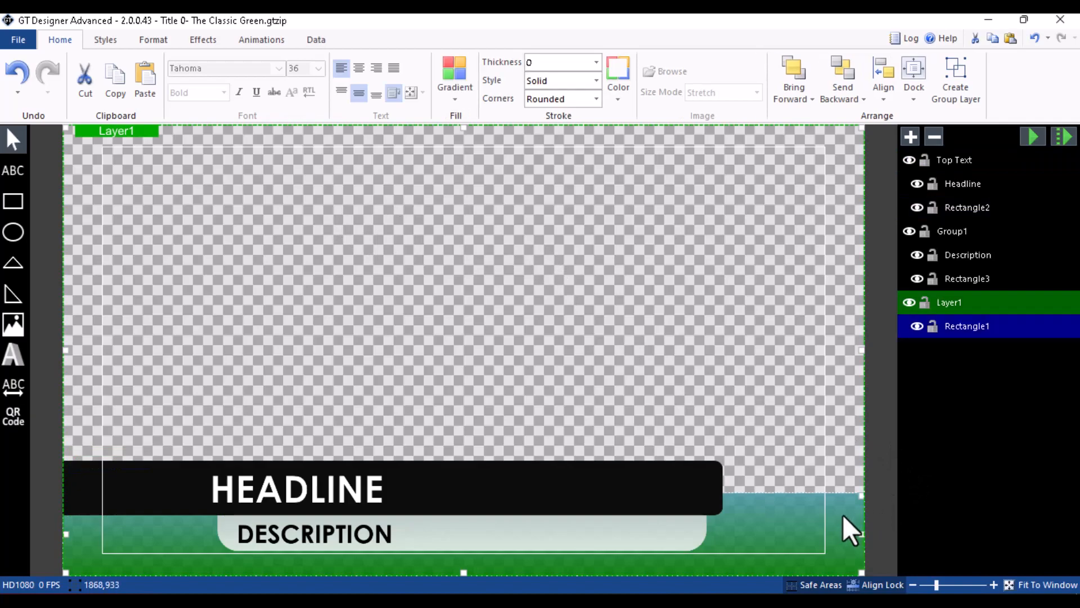
{"action": "left_click", "coordinate": [447, 84]}
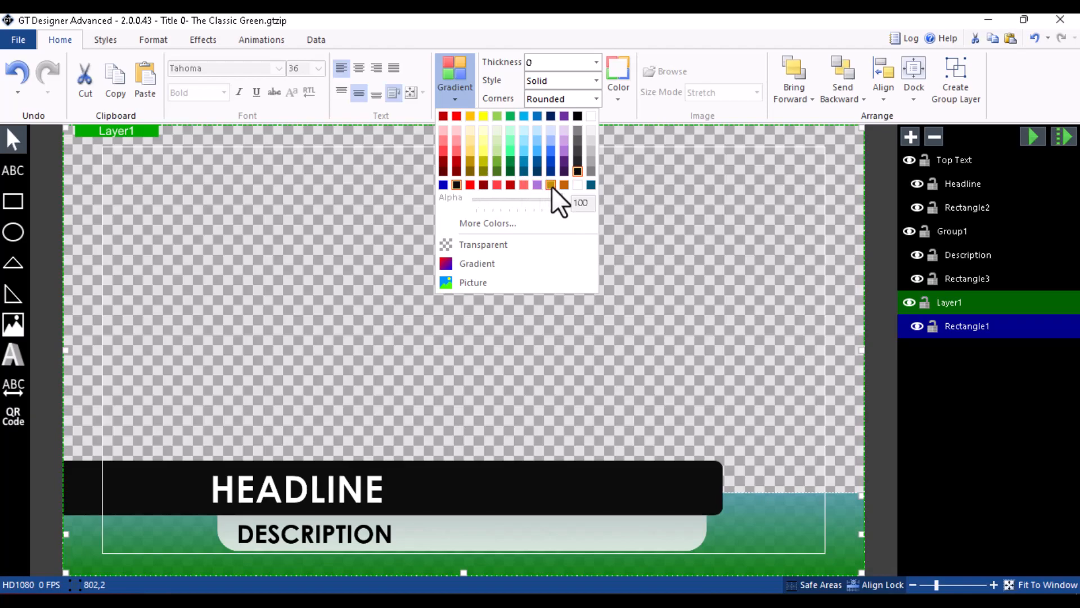
{"action": "left_click", "coordinate": [577, 185]}
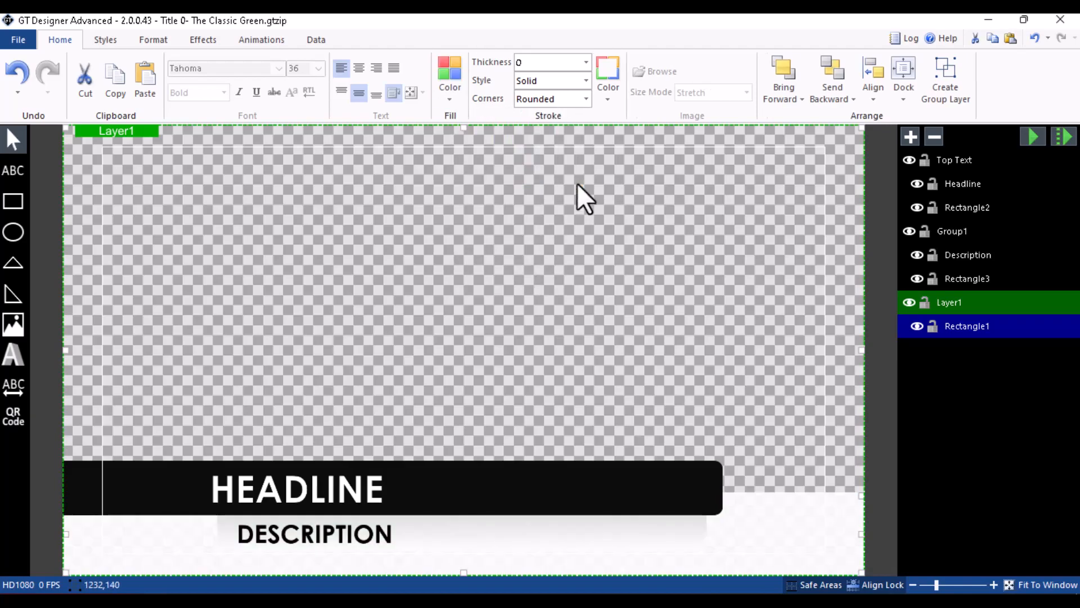
{"action": "left_click", "coordinate": [455, 93]}
{"action": "left_click", "coordinate": [444, 184]}
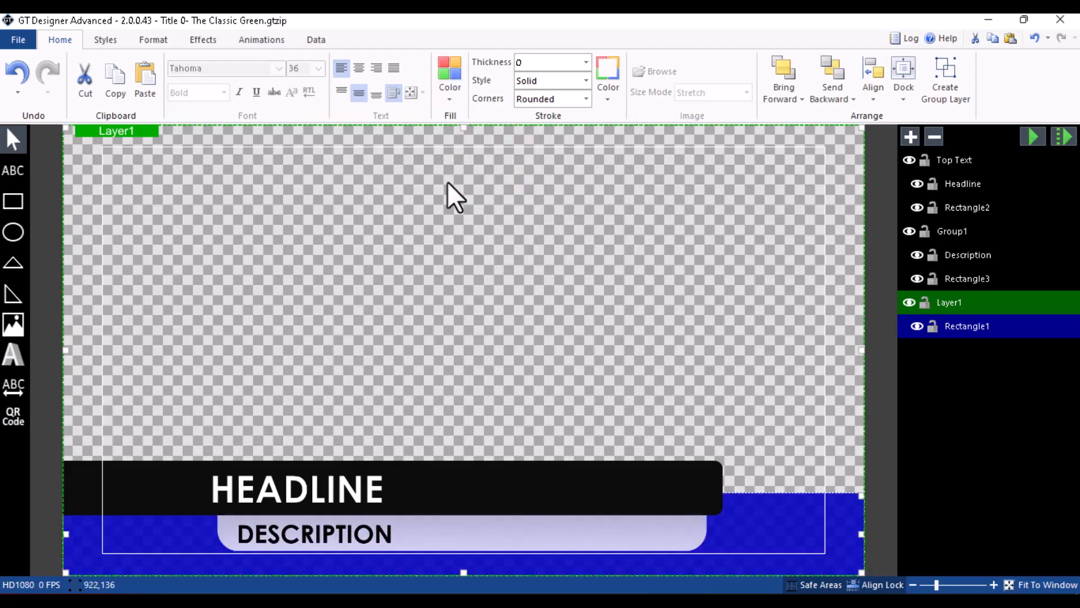
{"action": "left_click", "coordinate": [370, 189]}
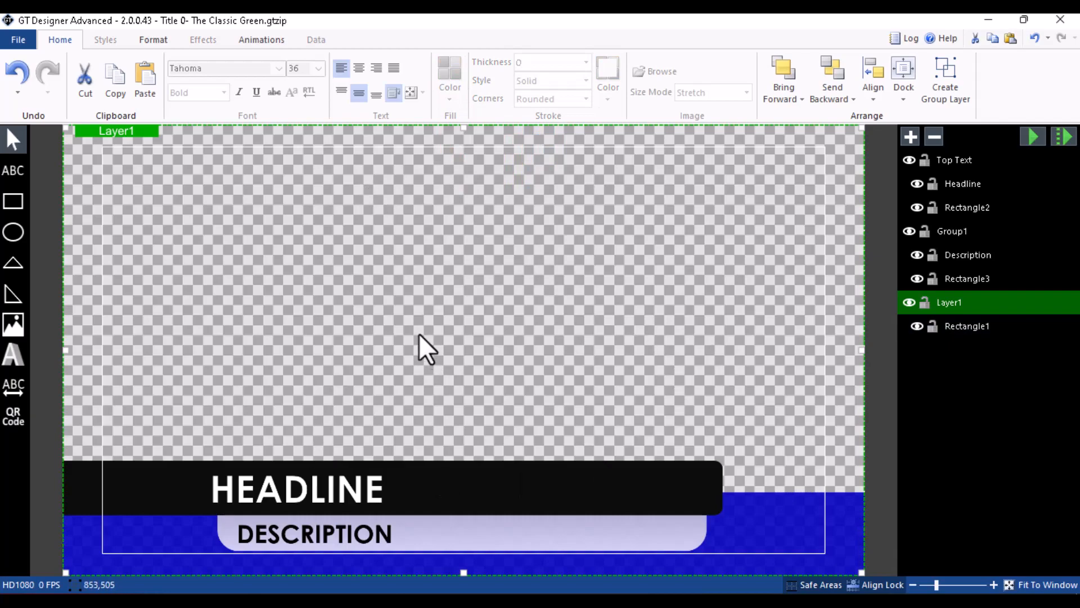
Save the recoloured template as a new file named VMIX TITLE EDITED in the Documents\Dell folder.
{"action": "left_click", "coordinate": [8, 40]}
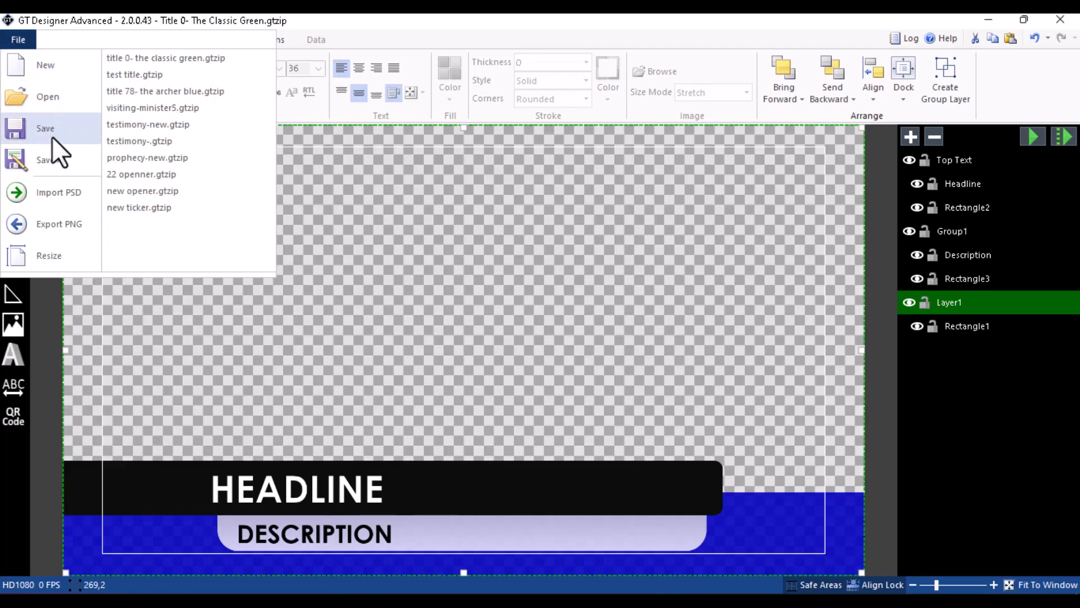
{"action": "left_click", "coordinate": [53, 155]}
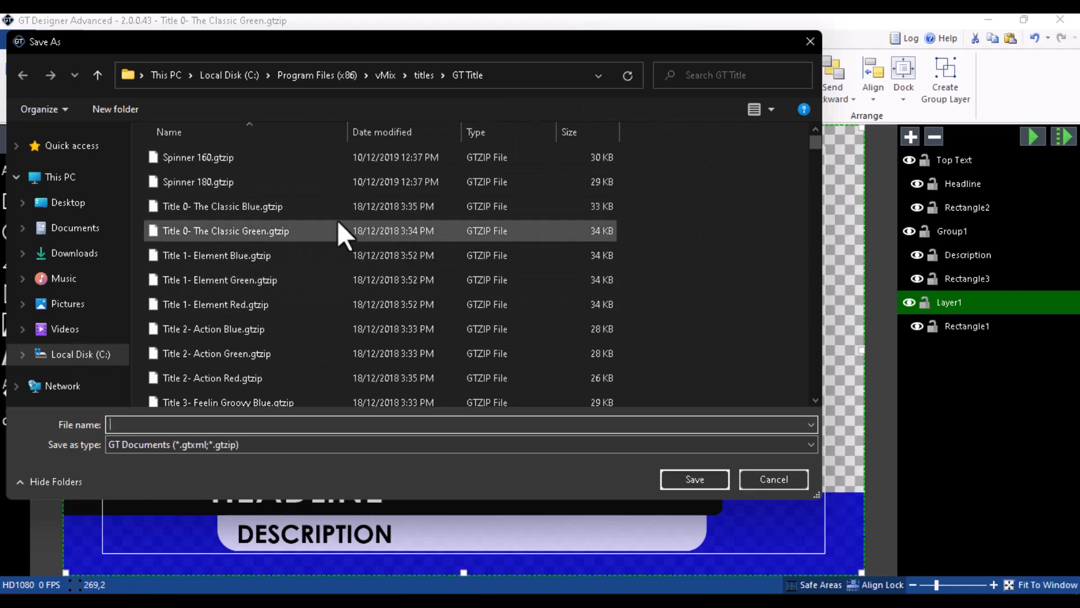
{"action": "left_click", "coordinate": [95, 228]}
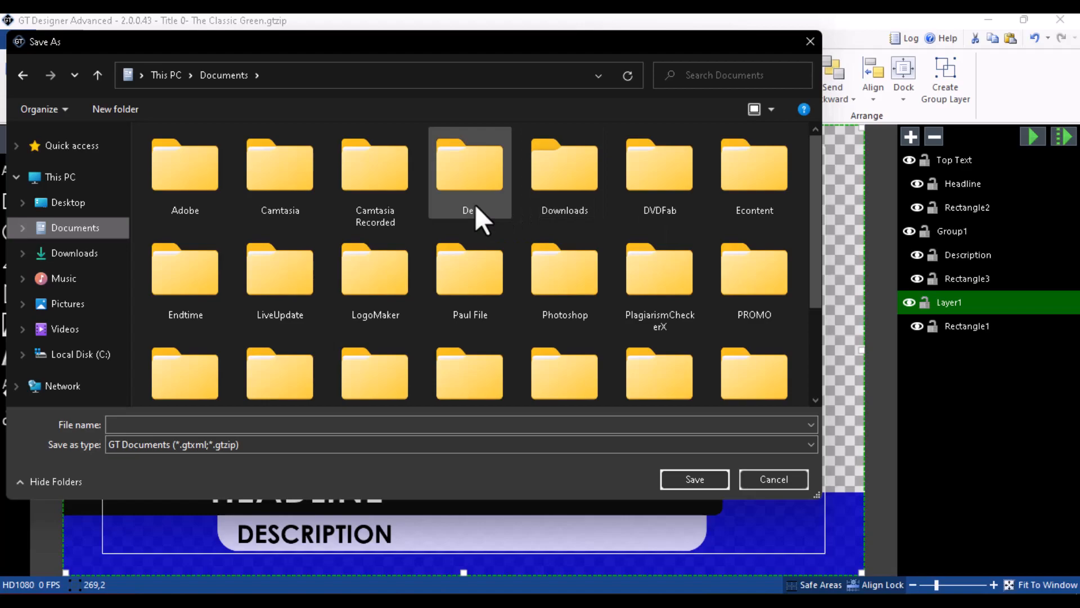
{"action": "double_click", "coordinate": [472, 185]}
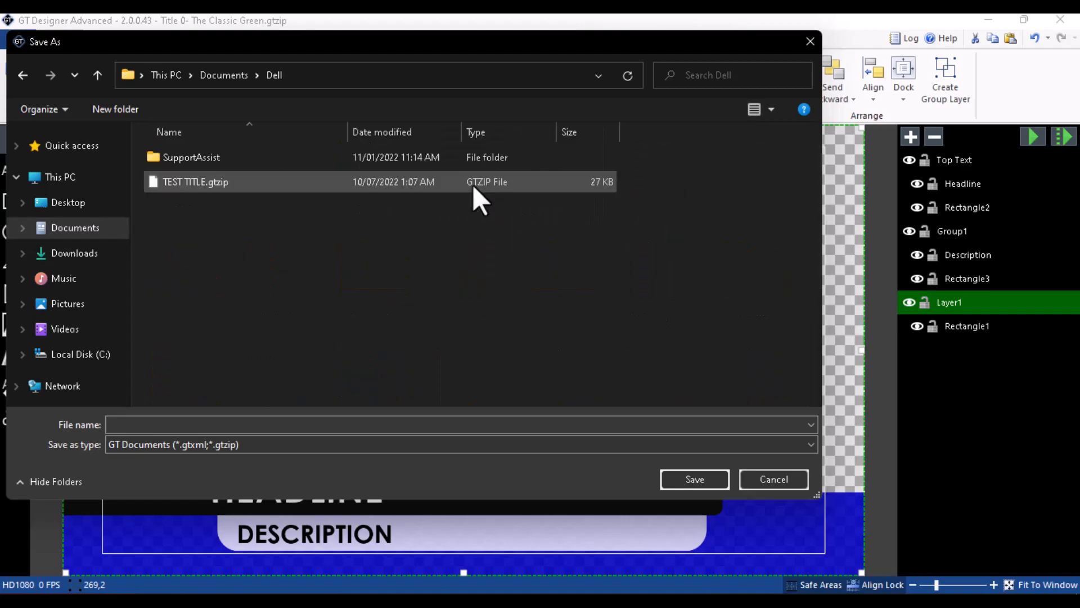
{"action": "left_click", "coordinate": [189, 424]}
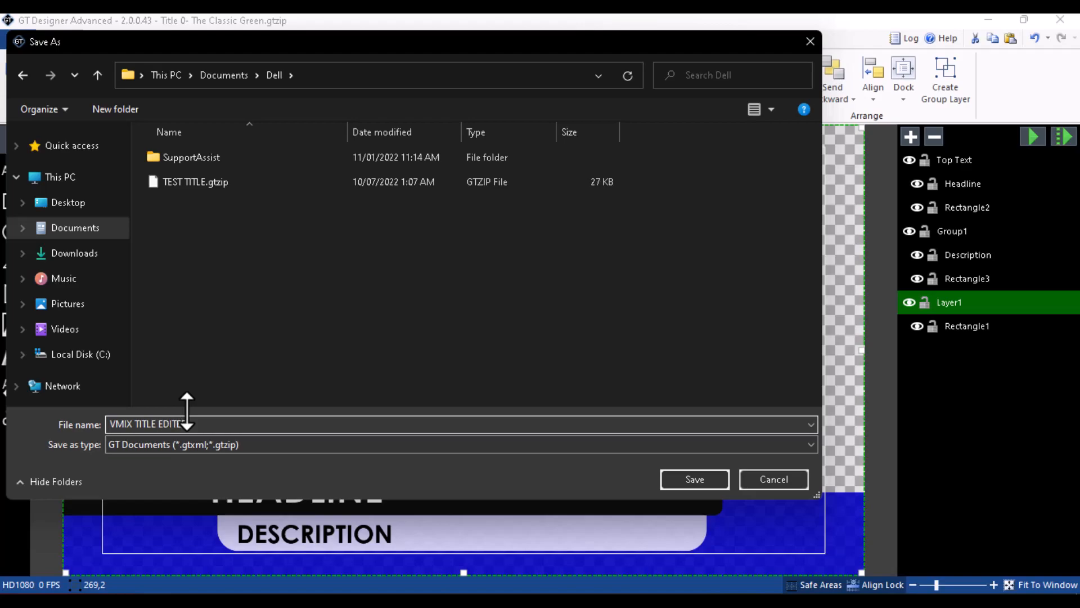
{"action": "left_click", "coordinate": [691, 482]}
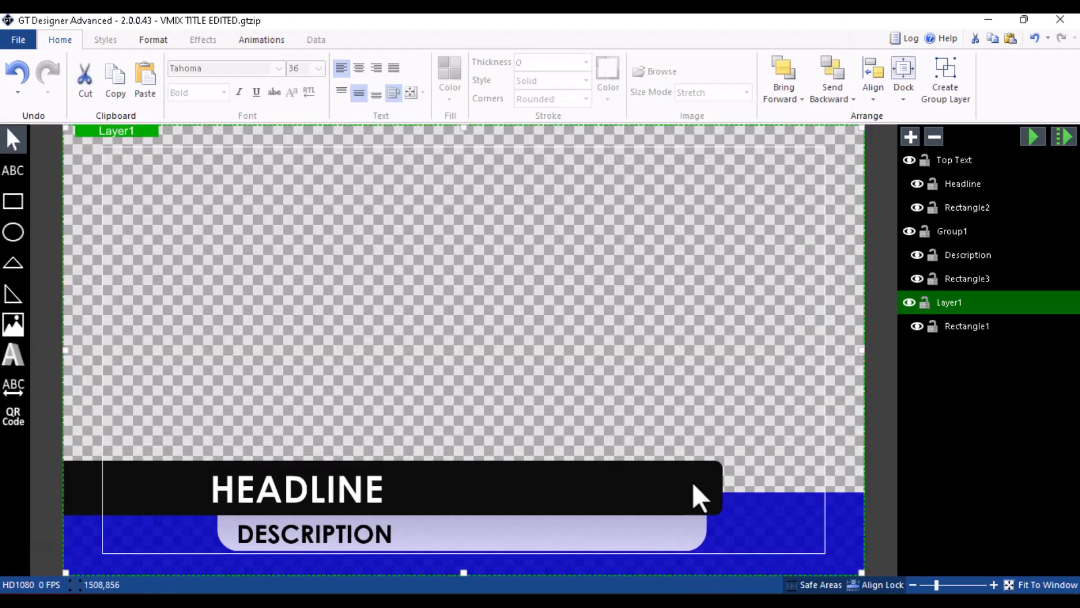
Switch to vMix and add VMIX TITLE EDITED.gtzip from the Documents\Dell folder as a new title input.
{"action": "left_click", "coordinate": [988, 19]}
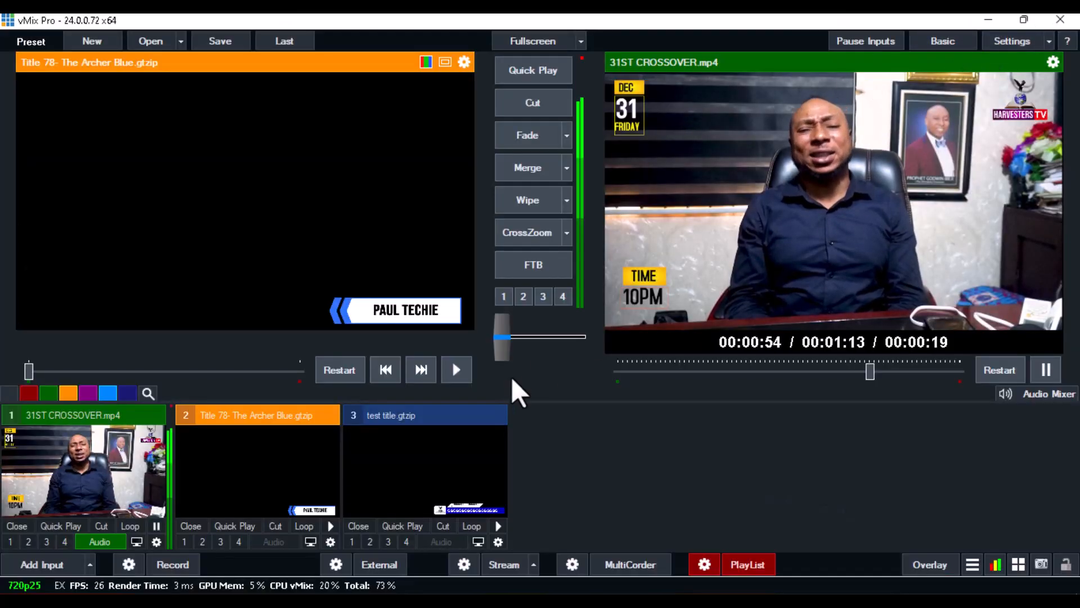
{"action": "left_click", "coordinate": [39, 565]}
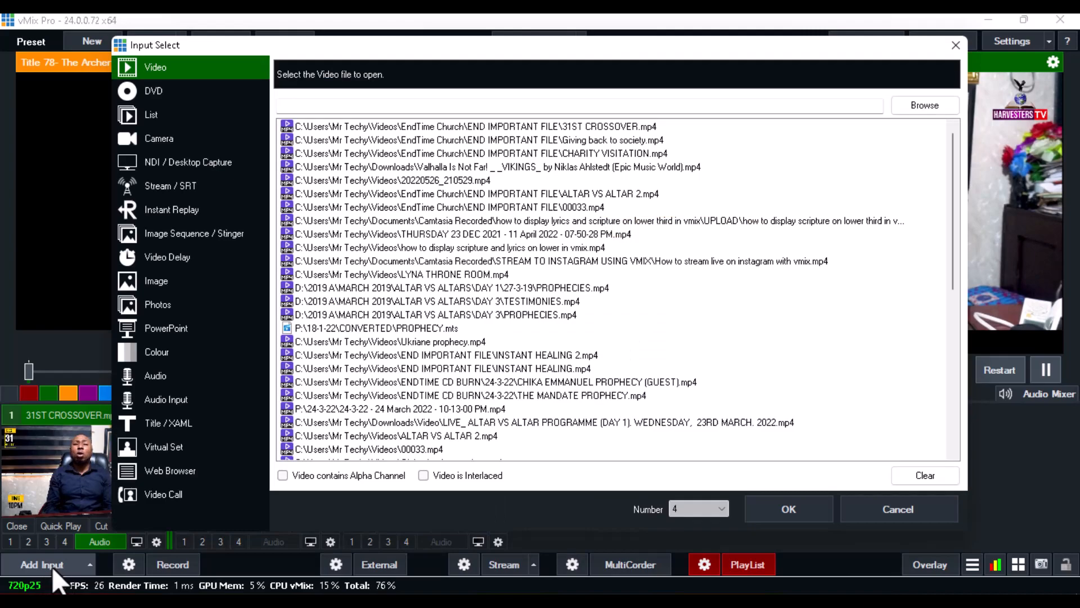
{"action": "left_click", "coordinate": [167, 428]}
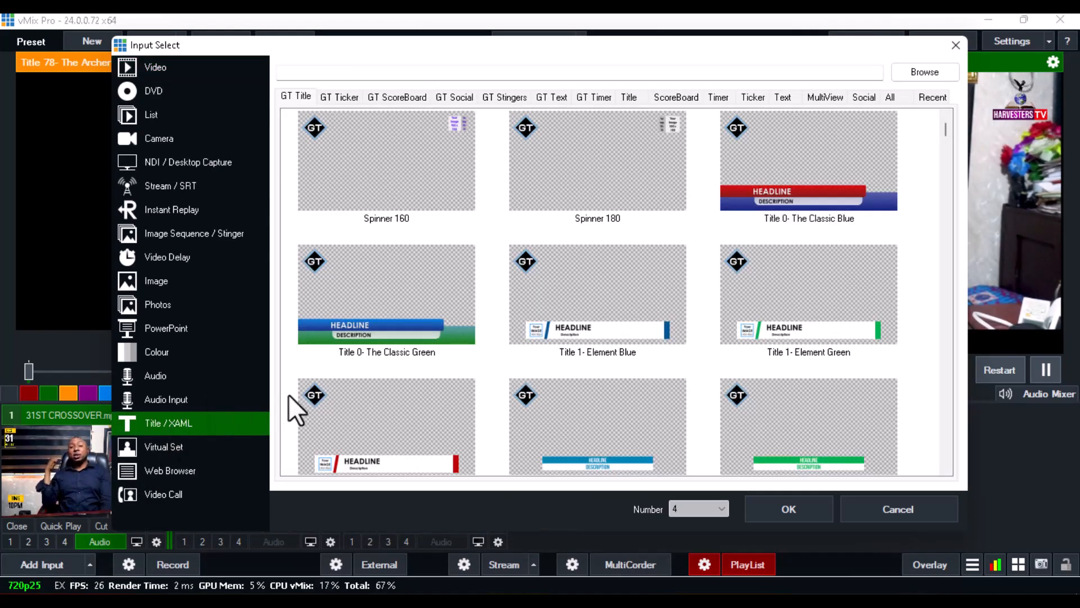
{"action": "left_click", "coordinate": [906, 77]}
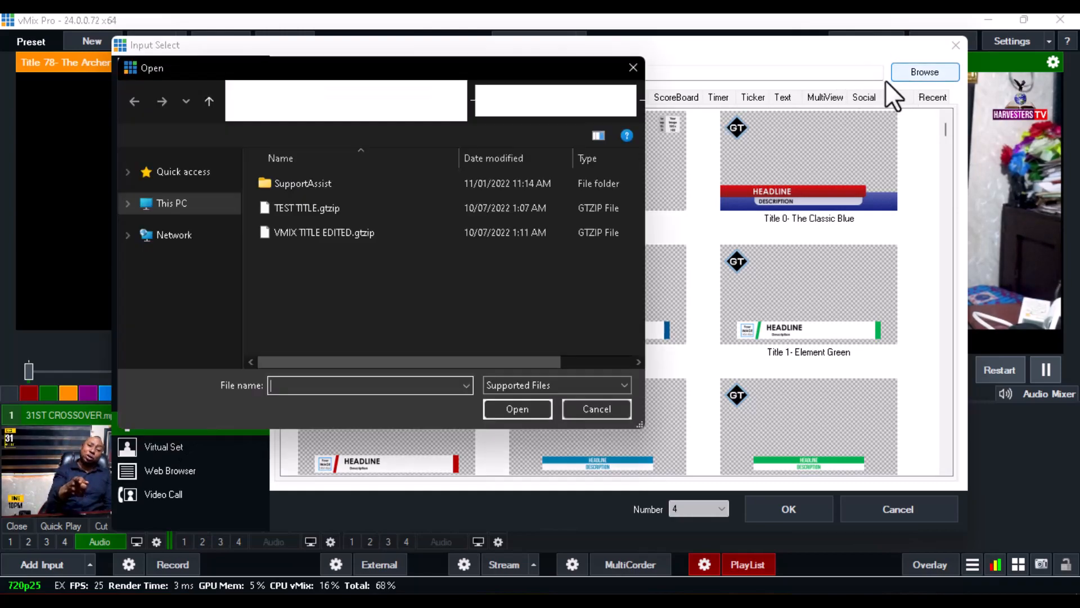
{"action": "left_click", "coordinate": [311, 233]}
{"action": "left_click", "coordinate": [516, 407]}
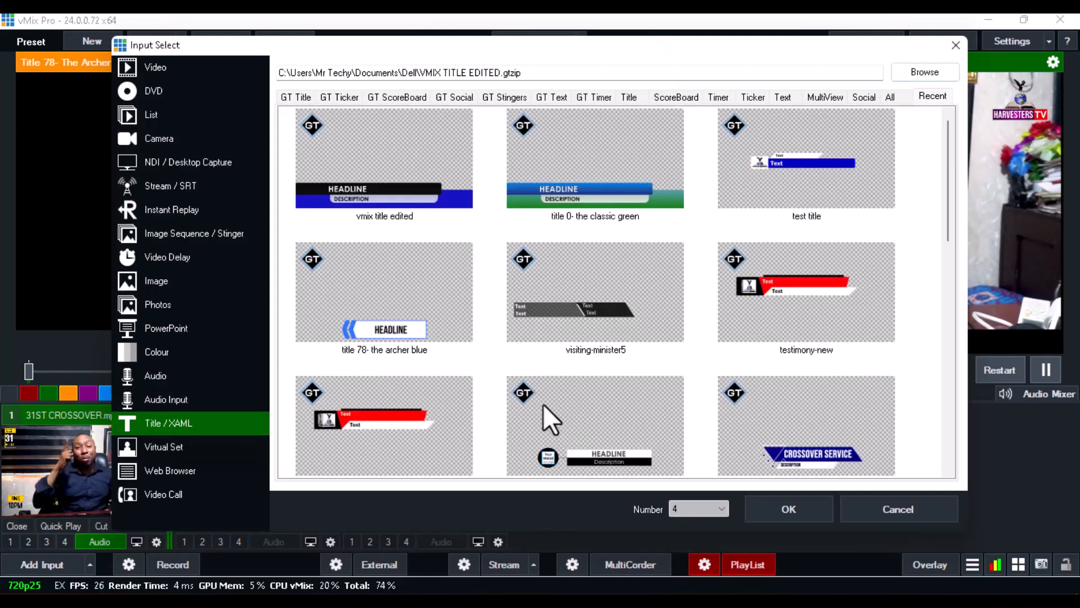
{"action": "left_click", "coordinate": [380, 169]}
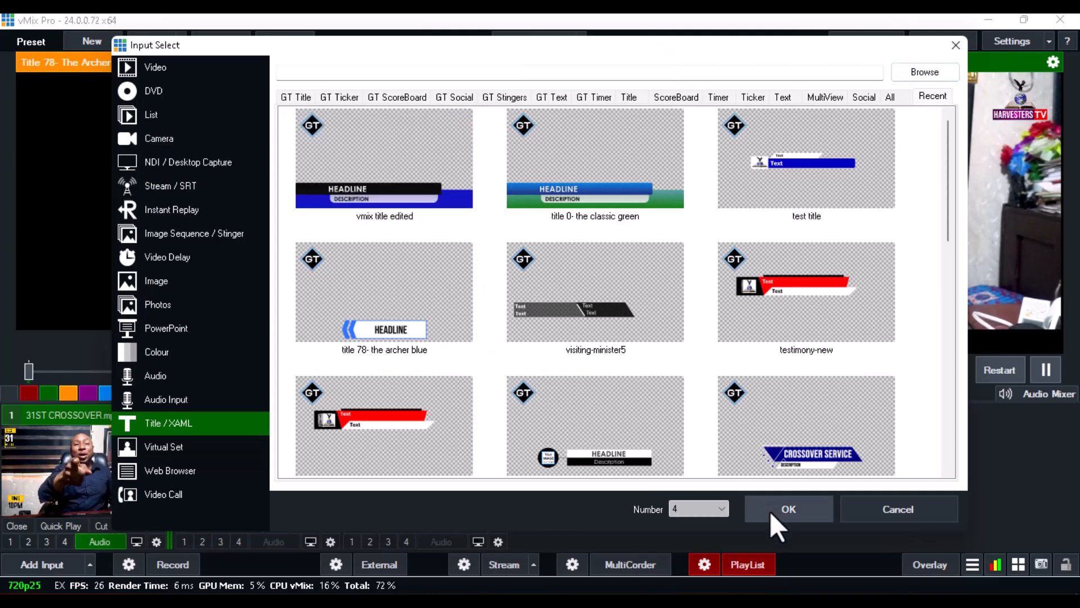
{"action": "left_click", "coordinate": [769, 510]}
{"action": "left_click", "coordinate": [787, 129]}
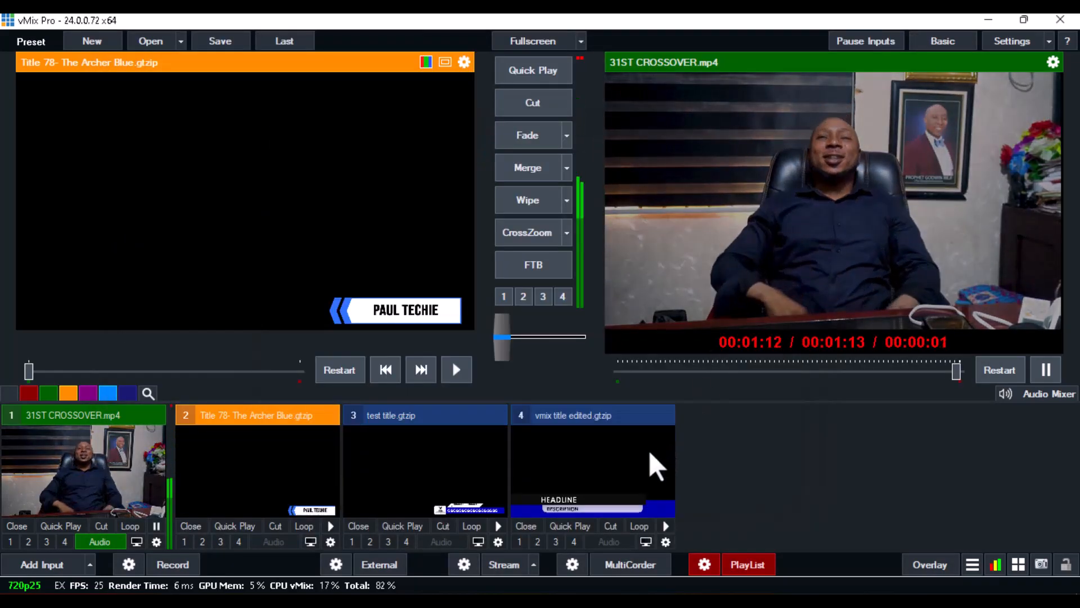
Send the edited title input to preview and assign it to overlay channel 4.
{"action": "left_click", "coordinate": [651, 465]}
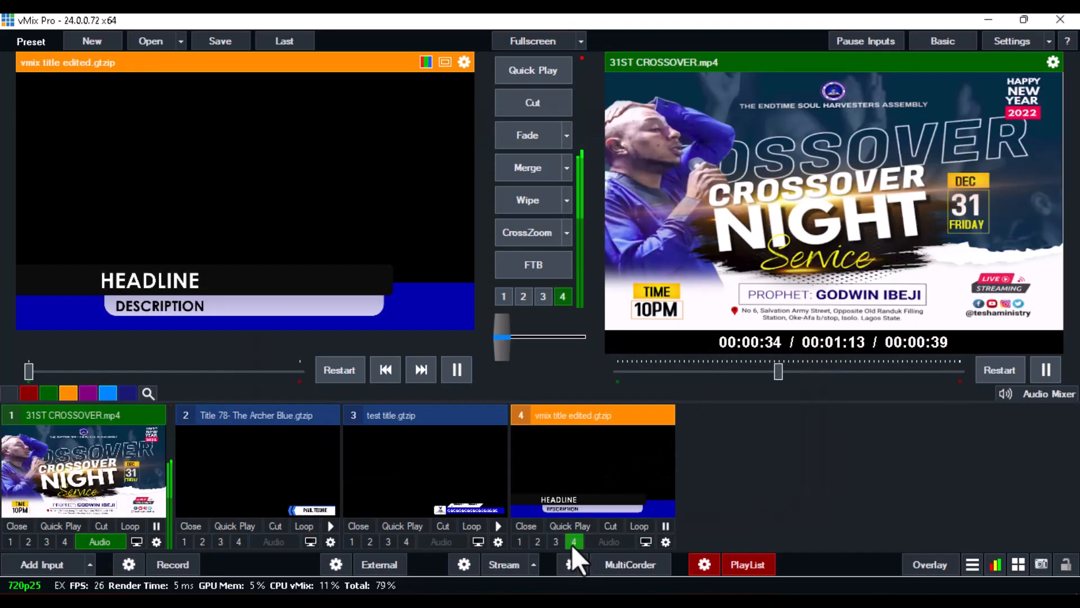
{"action": "left_click", "coordinate": [574, 541]}
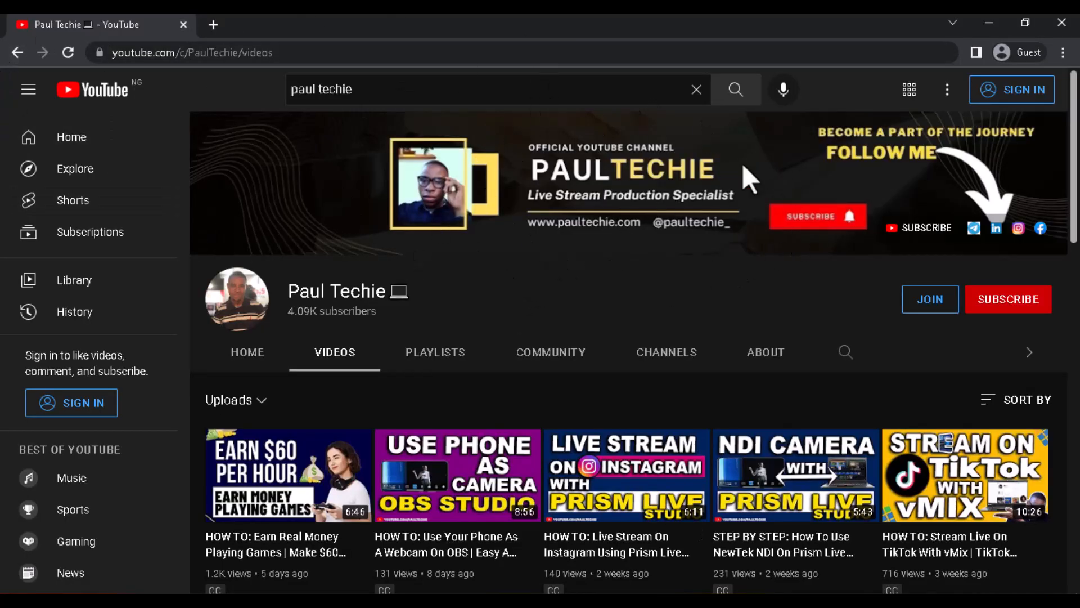
In the web browser, search for postermywall and open the PosterMyWall website from the results.
{"action": "left_click", "coordinate": [303, 56]}
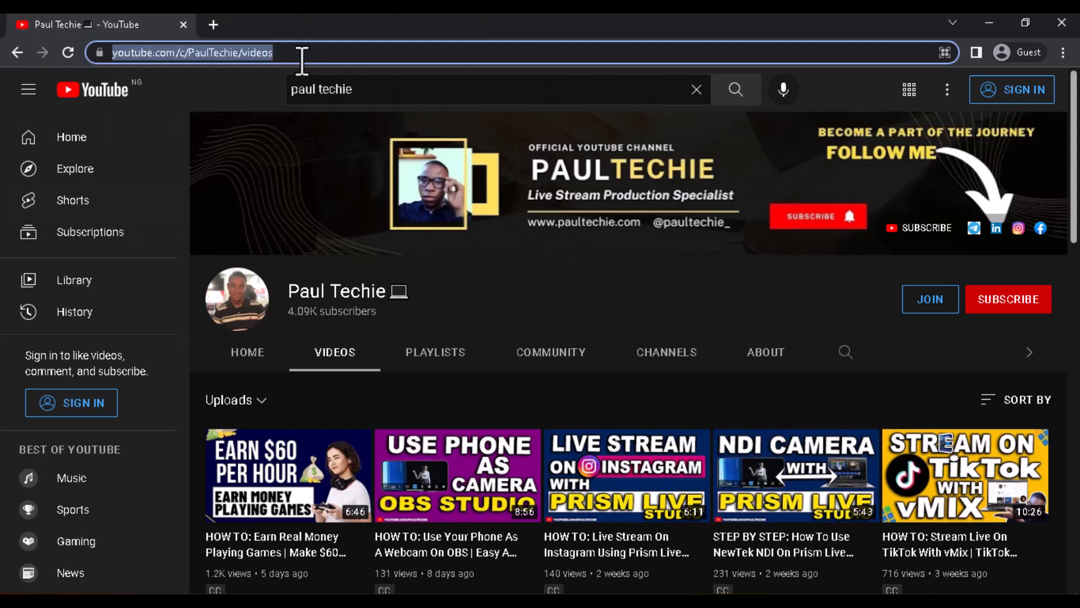
{"action": "type", "text": "poste"}
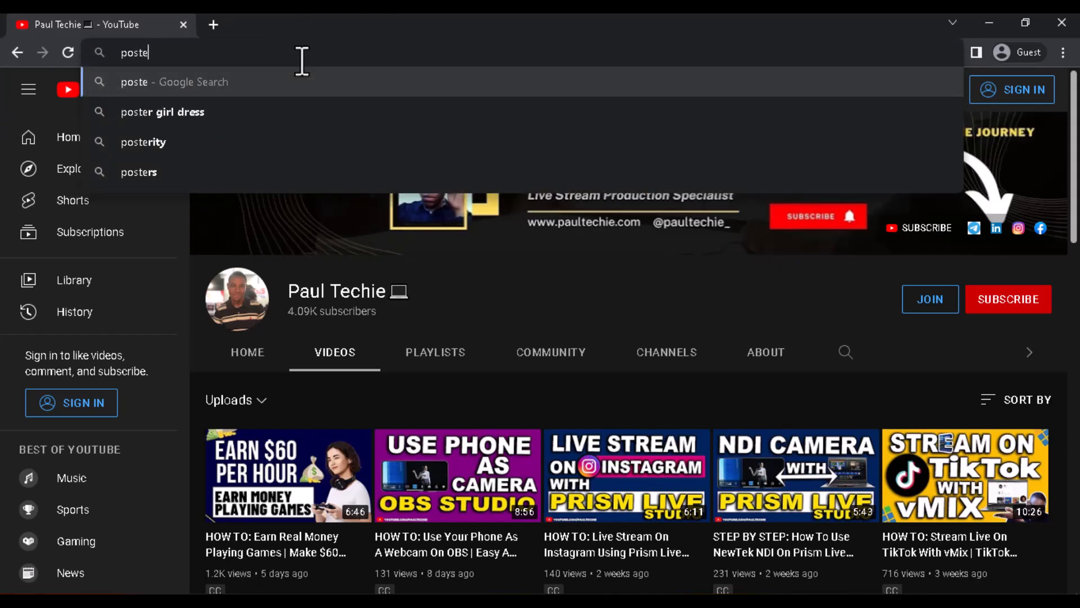
{"action": "type", "text": "rmywall"}
{"action": "key", "text": "Return"}
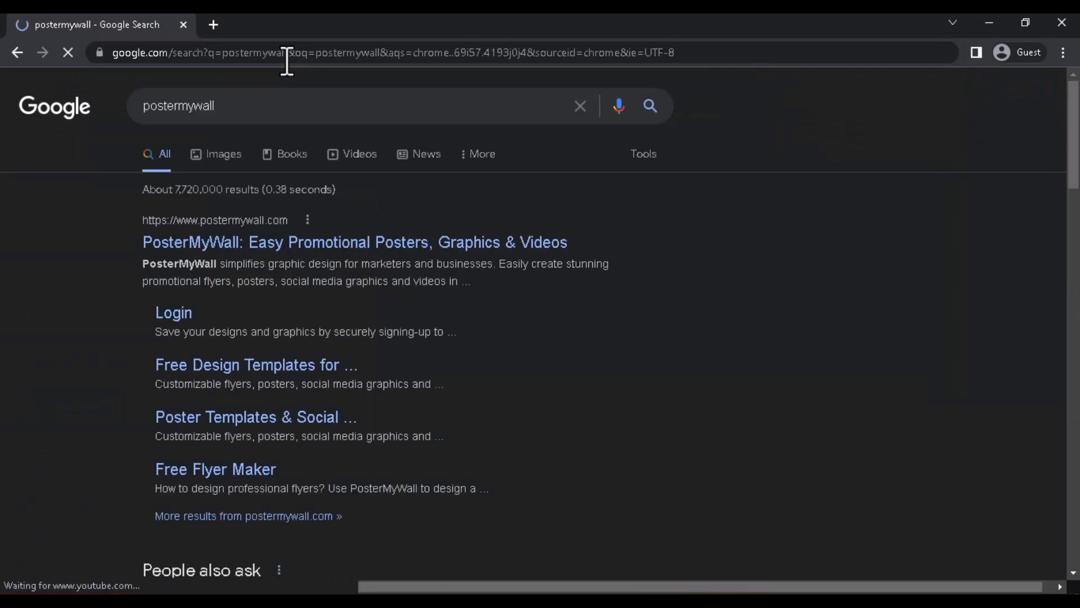
{"action": "left_click", "coordinate": [264, 248]}
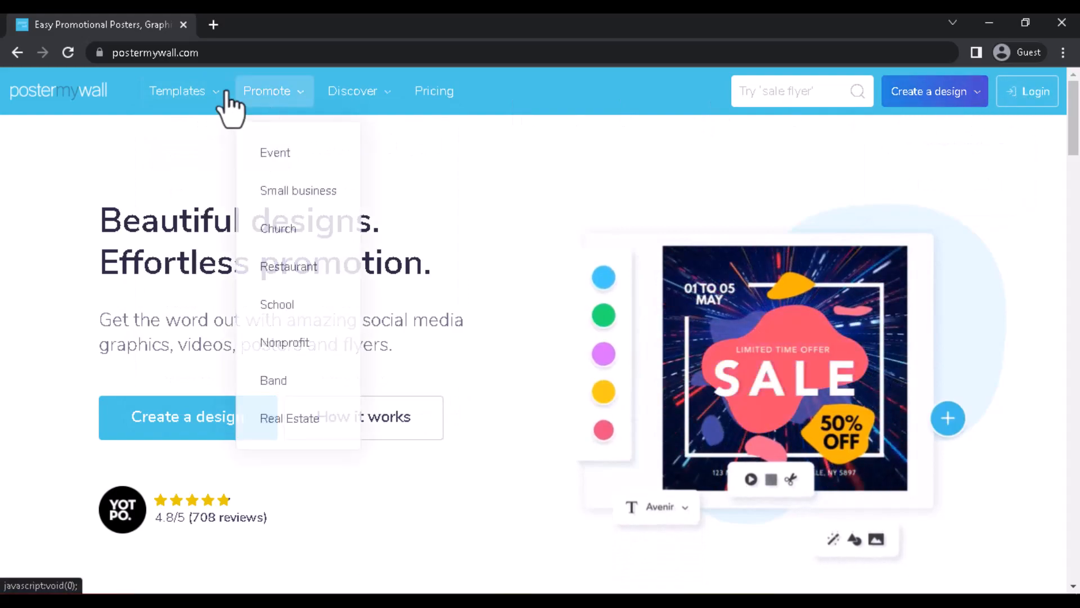
Open PosterMyWall's template gallery and search the design templates for "lower third".
{"action": "mouse_move", "coordinate": [192, 96]}
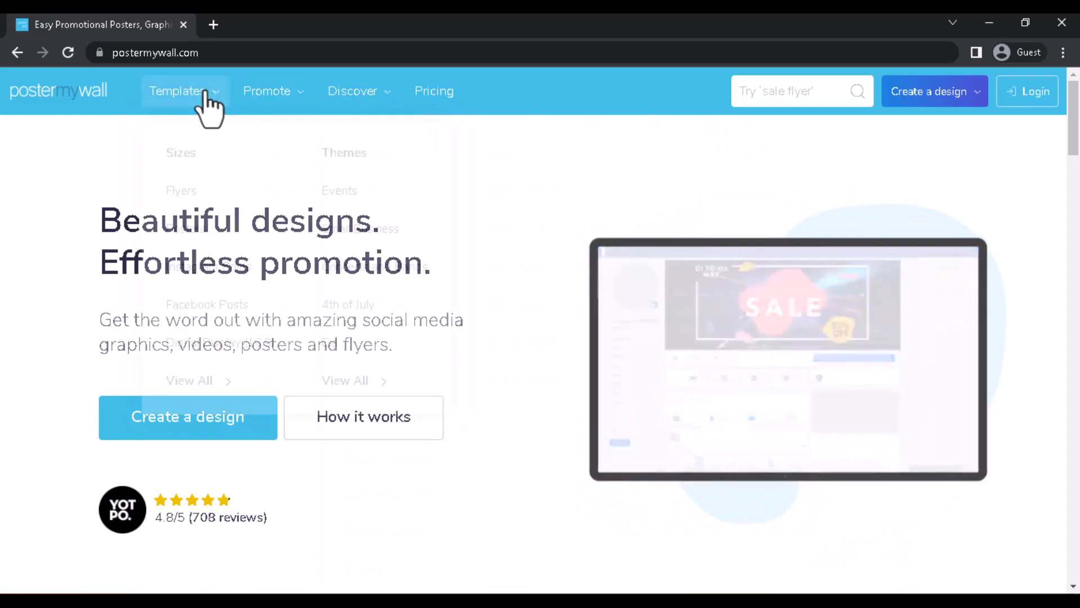
{"action": "left_click", "coordinate": [164, 94]}
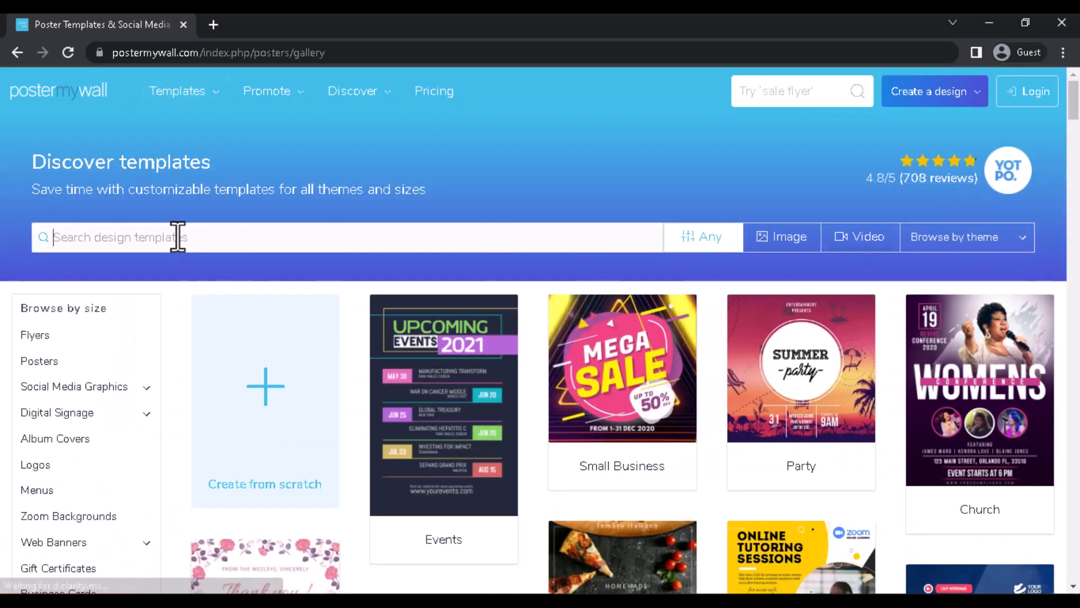
{"action": "left_click", "coordinate": [177, 236]}
{"action": "type", "text": "lower rh"}
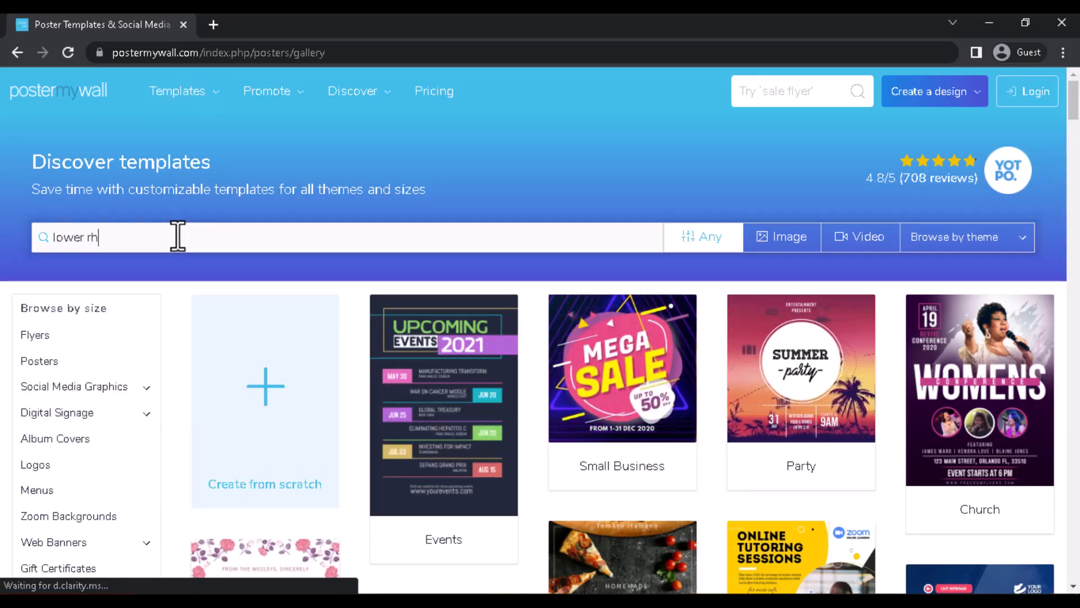
{"action": "key", "text": "BackSpace"}
{"action": "key", "text": "BackSpace"}
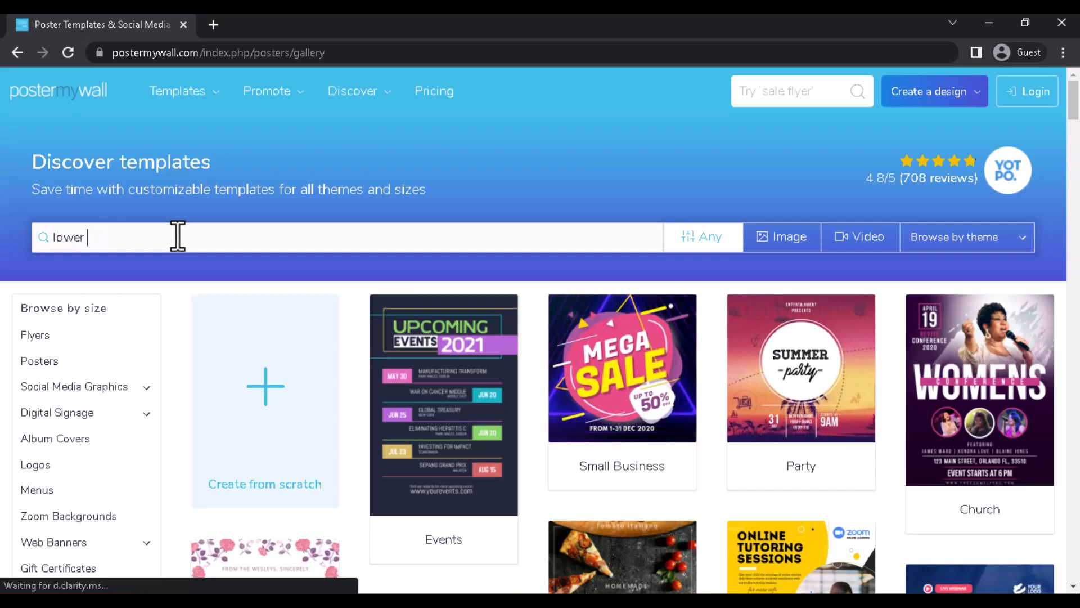
{"action": "type", "text": "third"}
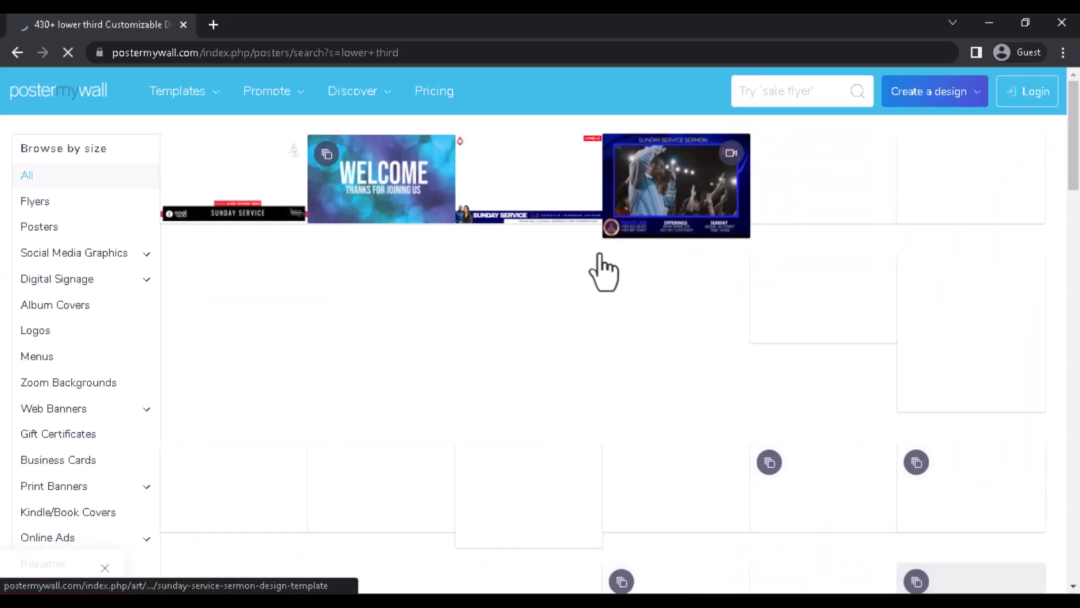
Open the yellow and black "PUT YOUR TEXT HERE" lower third template for editing and dismiss the promotional pop-ups.
{"action": "scroll", "coordinate": [498, 225], "scroll_direction": "down", "scroll_amount": 10}
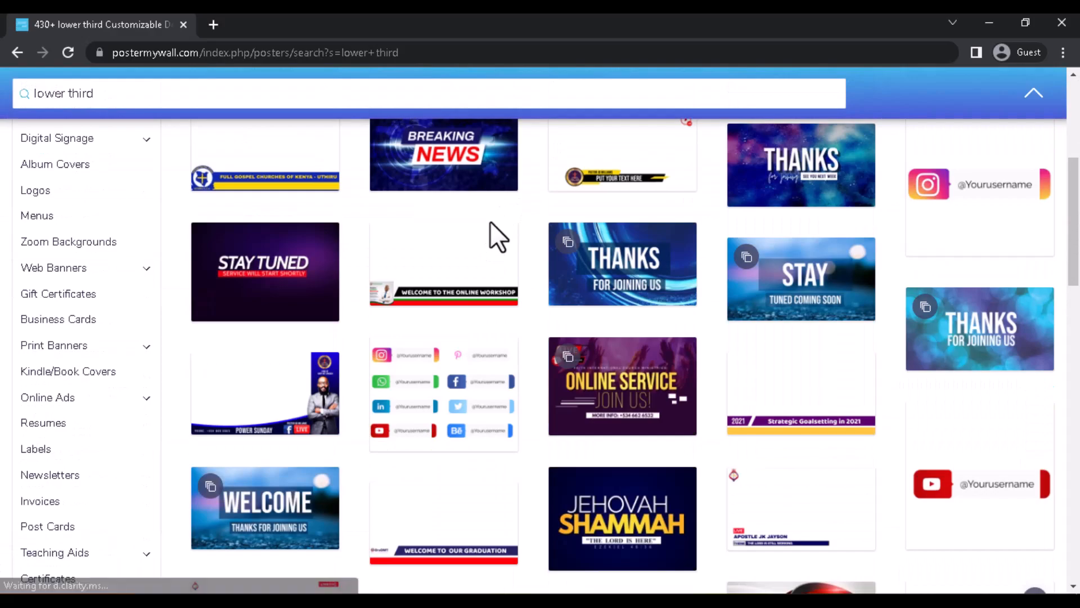
{"action": "scroll", "coordinate": [590, 301], "scroll_direction": "down", "scroll_amount": 5}
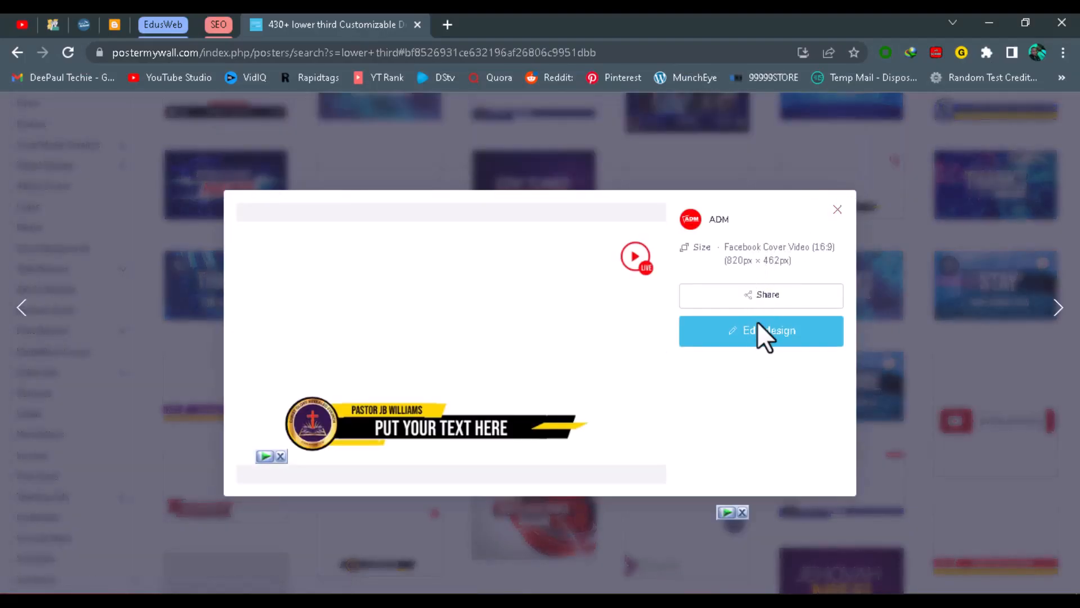
{"action": "left_click", "coordinate": [758, 337]}
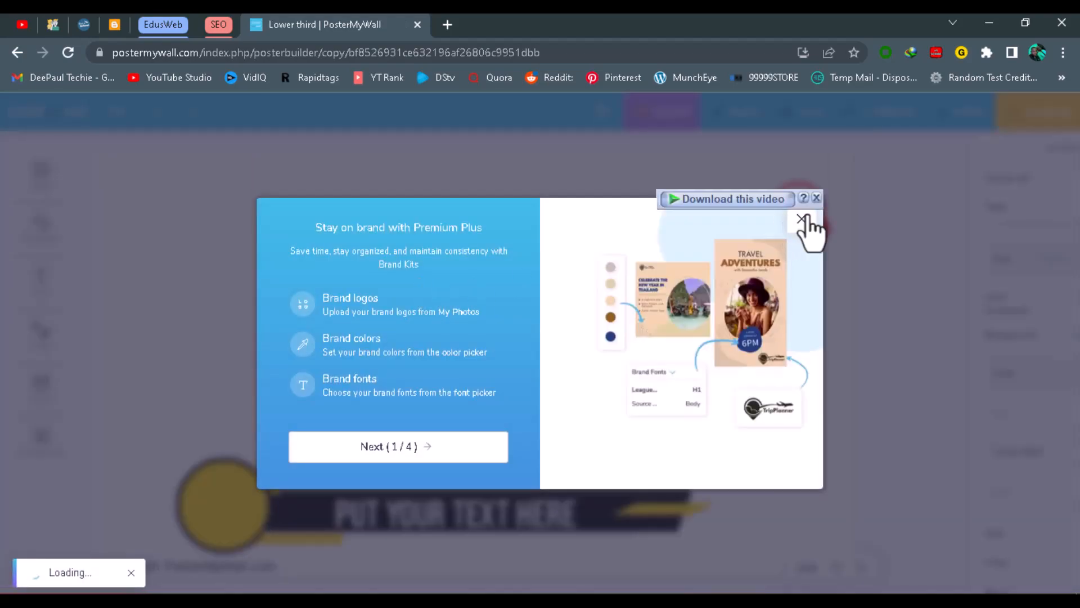
{"action": "left_click", "coordinate": [801, 219]}
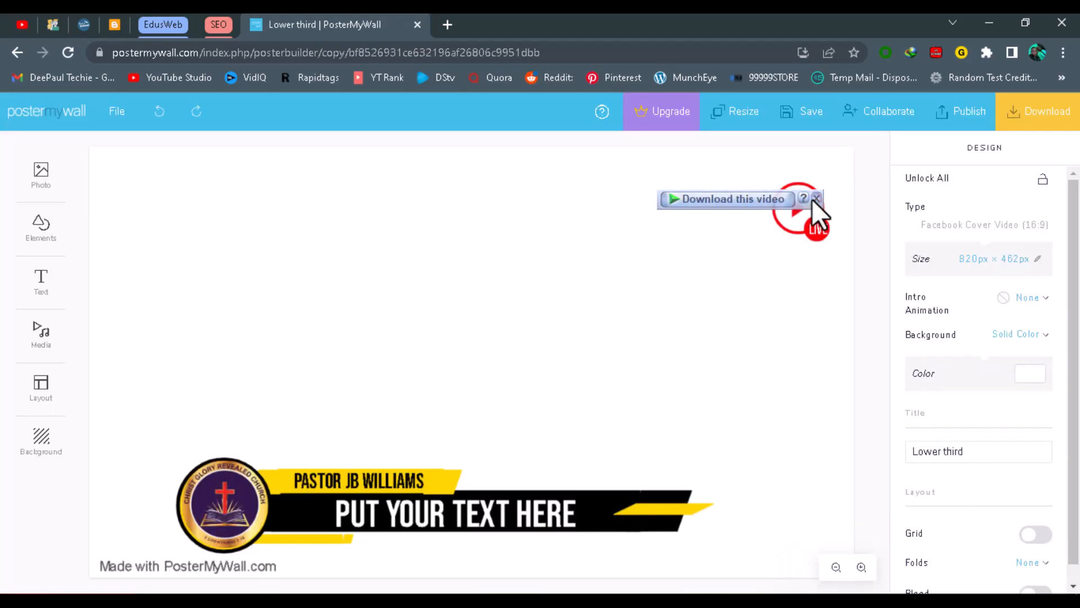
{"action": "left_click", "coordinate": [816, 198]}
Replace both the small name line and the "PUT YOUR TEXT HERE" line with the presenter's name.
{"action": "left_click", "coordinate": [321, 484]}
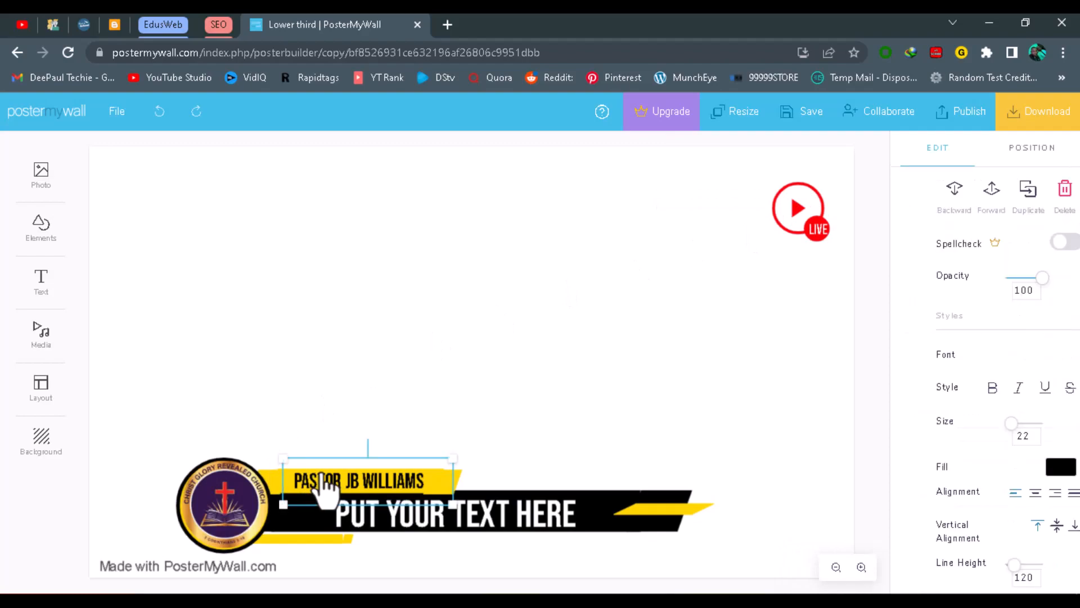
{"action": "double_click", "coordinate": [320, 484]}
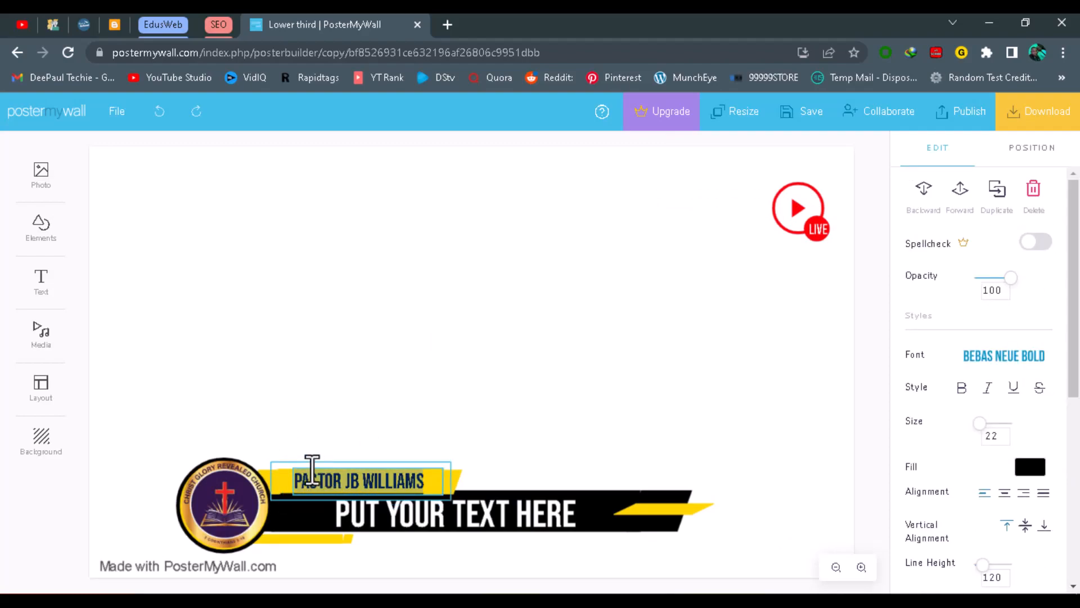
{"action": "type", "text": "PAS"}
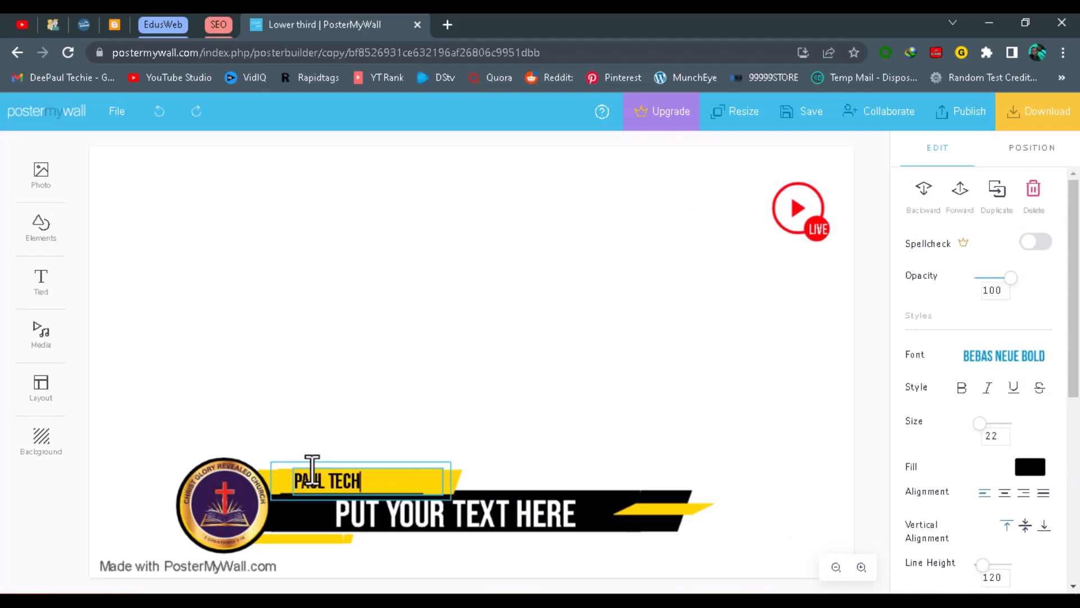
{"action": "left_click", "coordinate": [471, 355]}
{"action": "left_click", "coordinate": [446, 525]}
{"action": "key", "text": "ctrl+a"}
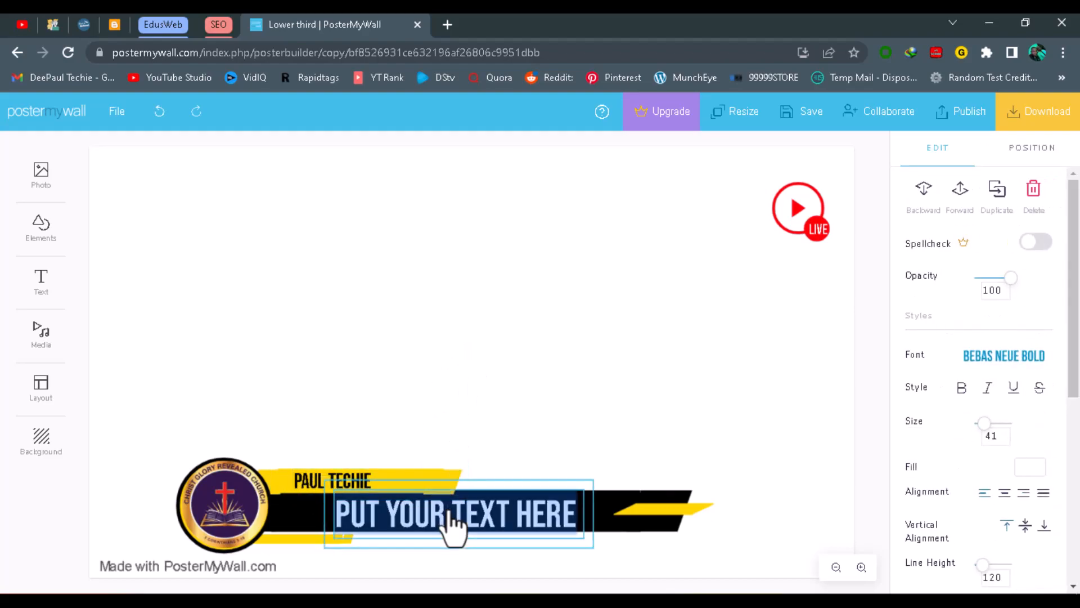
{"action": "type", "text": "PAUL TECHIE"}
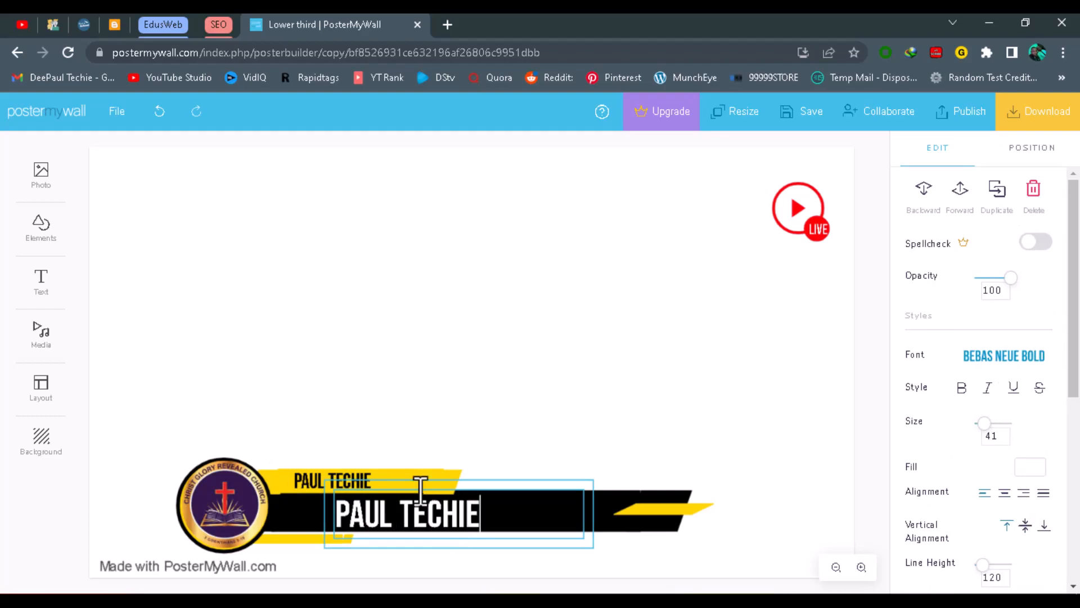
{"action": "left_click", "coordinate": [386, 349]}
Delete the round church logo and add the cartoon portrait from My Photos to the design.
{"action": "left_click_drag", "start_coordinate": [240, 480], "coordinate": [245, 314]}
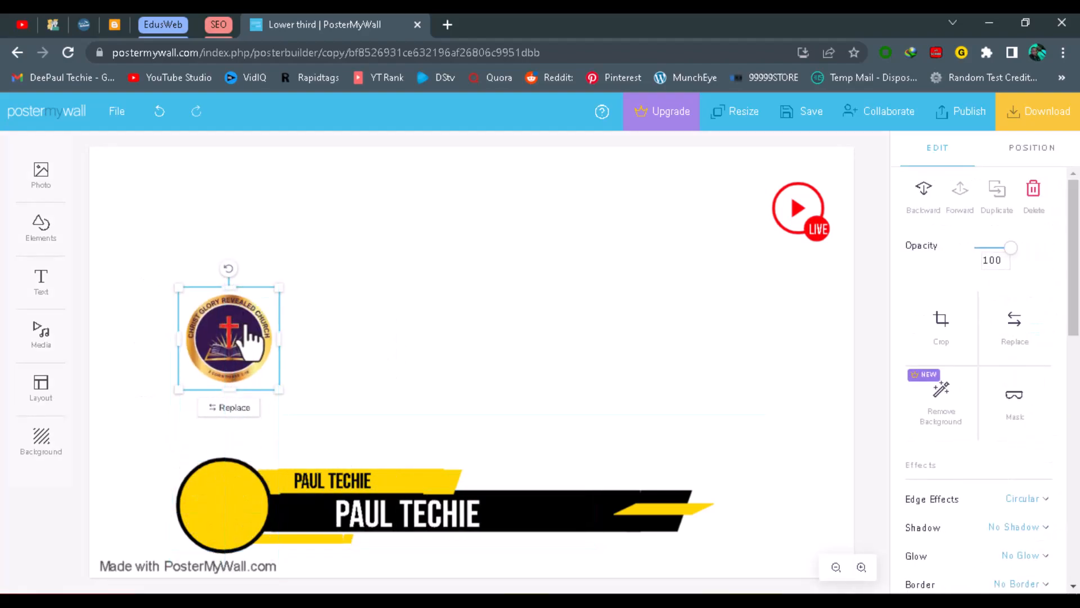
{"action": "key", "text": "Delete"}
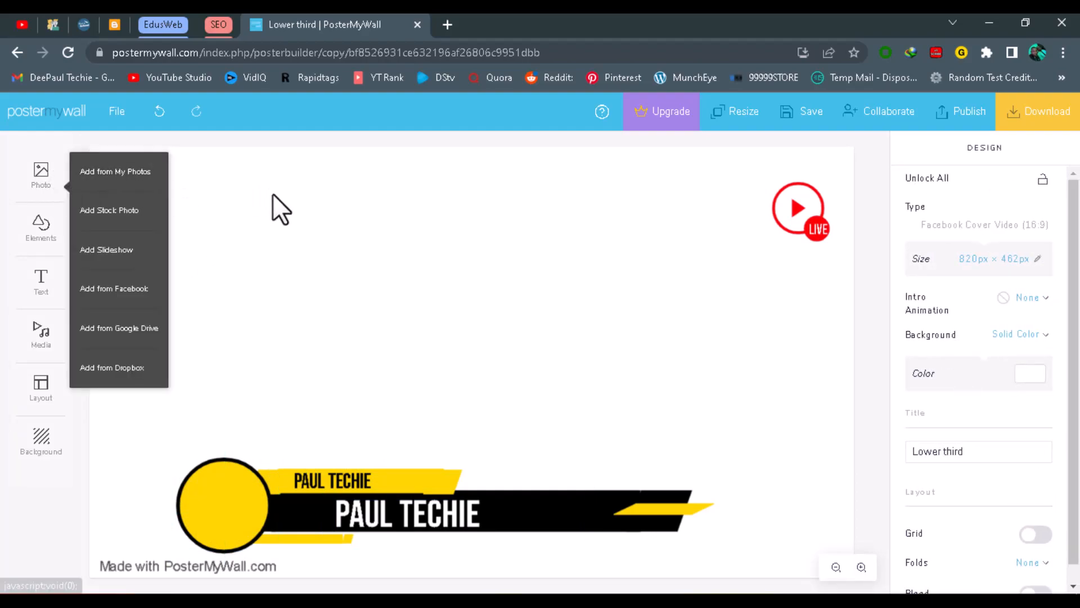
{"action": "mouse_move", "coordinate": [39, 187]}
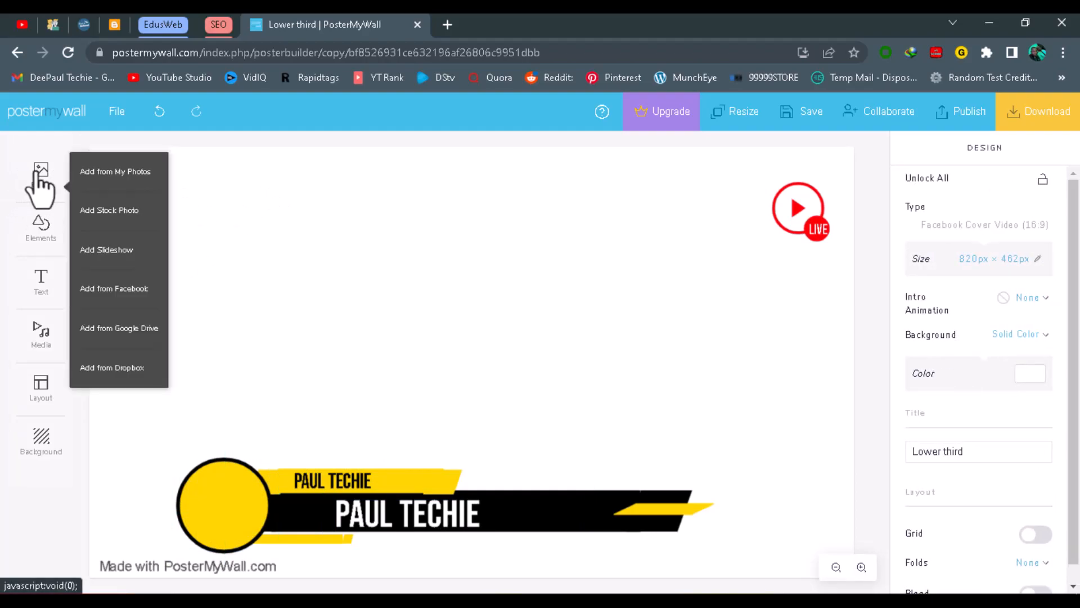
{"action": "left_click", "coordinate": [129, 179]}
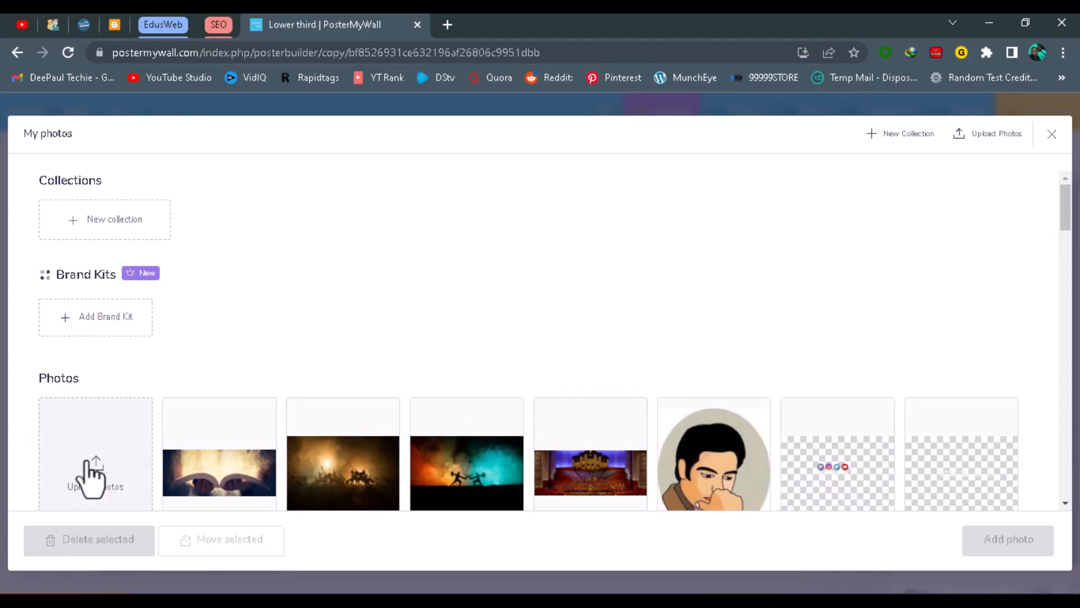
{"action": "scroll", "coordinate": [88, 461], "scroll_direction": "down", "scroll_amount": 3}
{"action": "scroll", "coordinate": [701, 394], "scroll_direction": "up", "scroll_amount": 2}
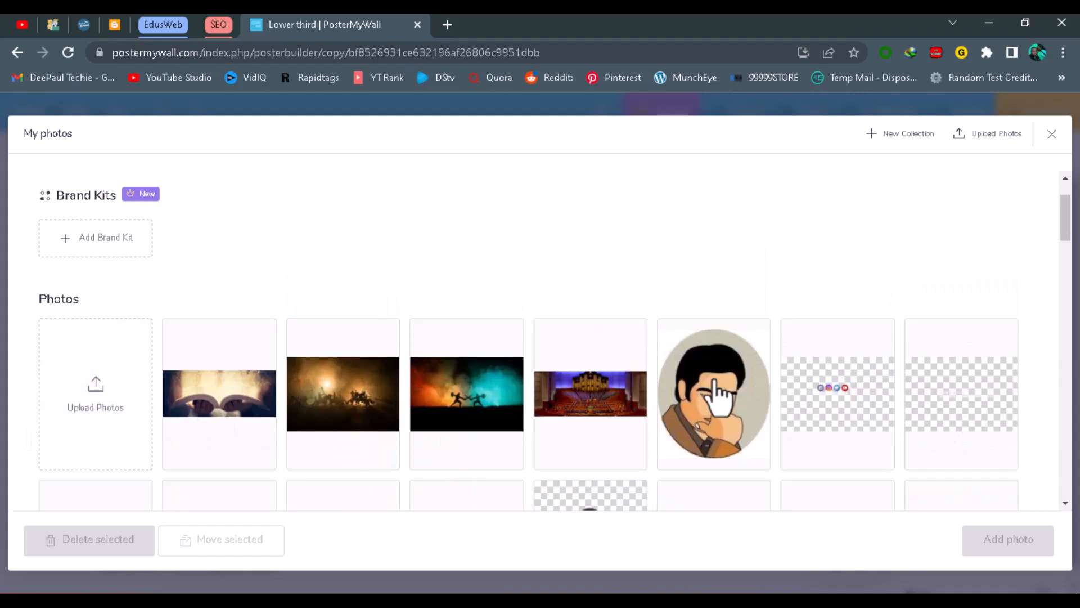
{"action": "left_click", "coordinate": [715, 411]}
{"action": "left_click", "coordinate": [1006, 542]}
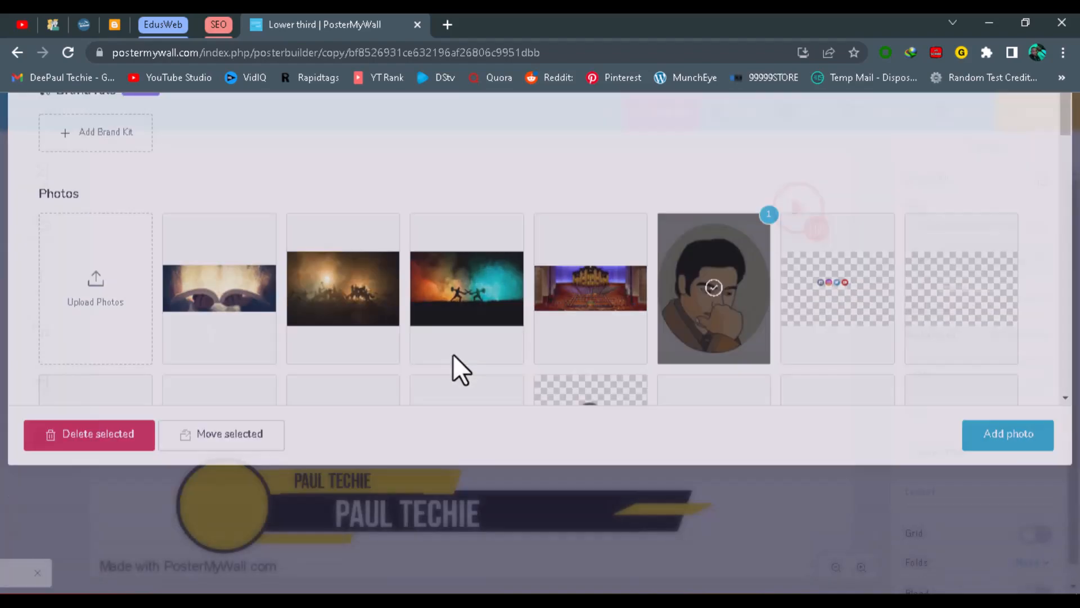
Shrink the portrait to the size of the yellow circle and place it over that circle.
{"action": "left_click_drag", "start_coordinate": [285, 393], "coordinate": [434, 387]}
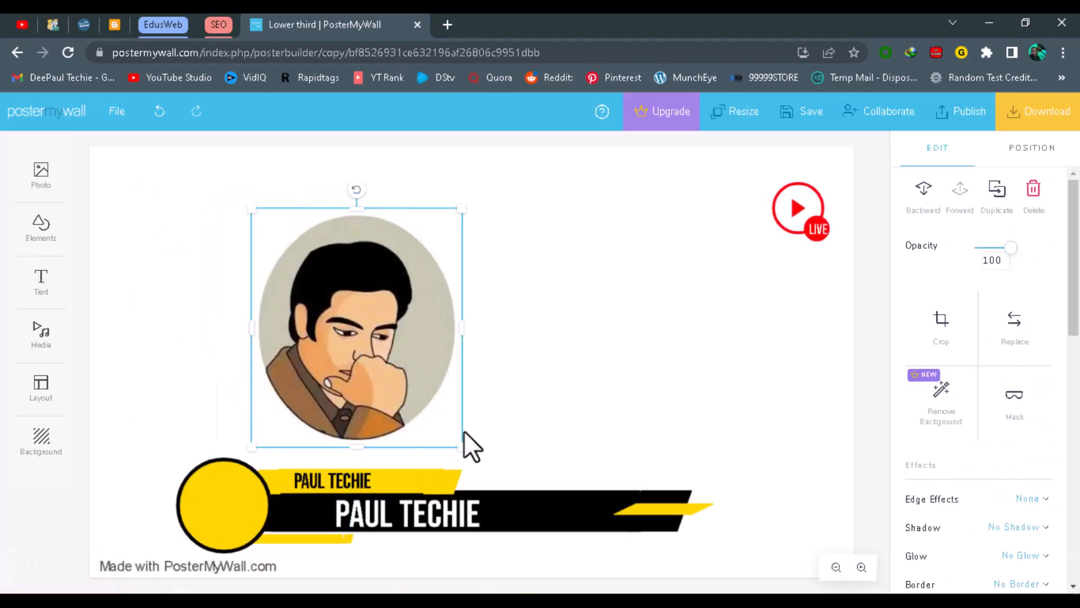
{"action": "left_click_drag", "start_coordinate": [459, 447], "coordinate": [357, 336]}
{"action": "left_click_drag", "start_coordinate": [309, 289], "coordinate": [225, 519]}
{"action": "scroll", "coordinate": [1044, 431], "scroll_direction": "down", "scroll_amount": 3}
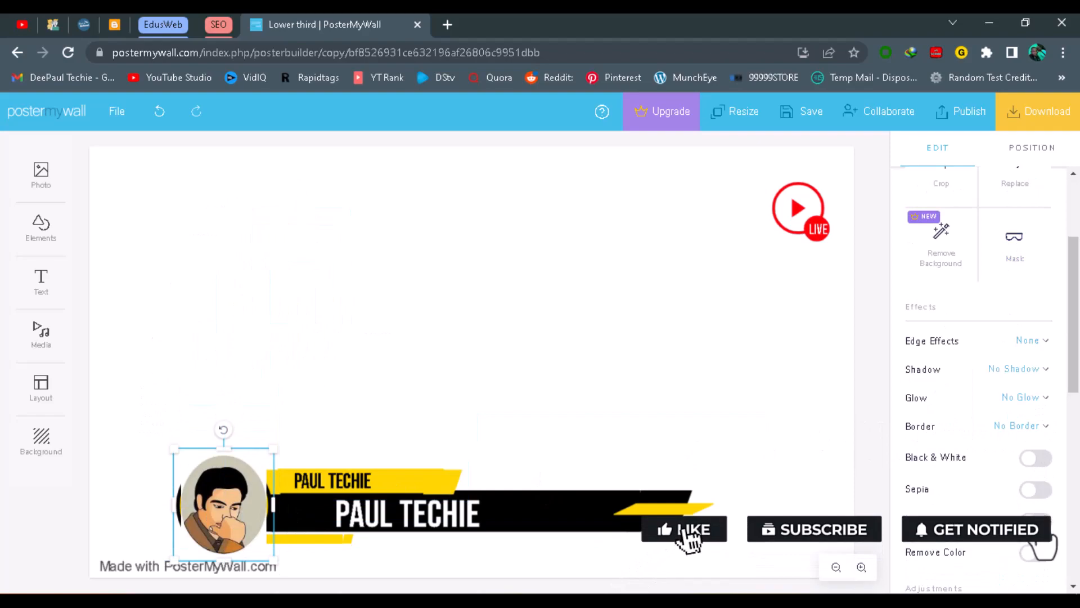
Turn on Remove Color for the portrait and remove the grey background colour around the figure.
{"action": "scroll", "coordinate": [1044, 489], "scroll_direction": "down", "scroll_amount": 2}
{"action": "left_click", "coordinate": [1037, 475]}
{"action": "left_click_drag", "start_coordinate": [245, 489], "coordinate": [243, 489]}
{"action": "left_click", "coordinate": [374, 270]}
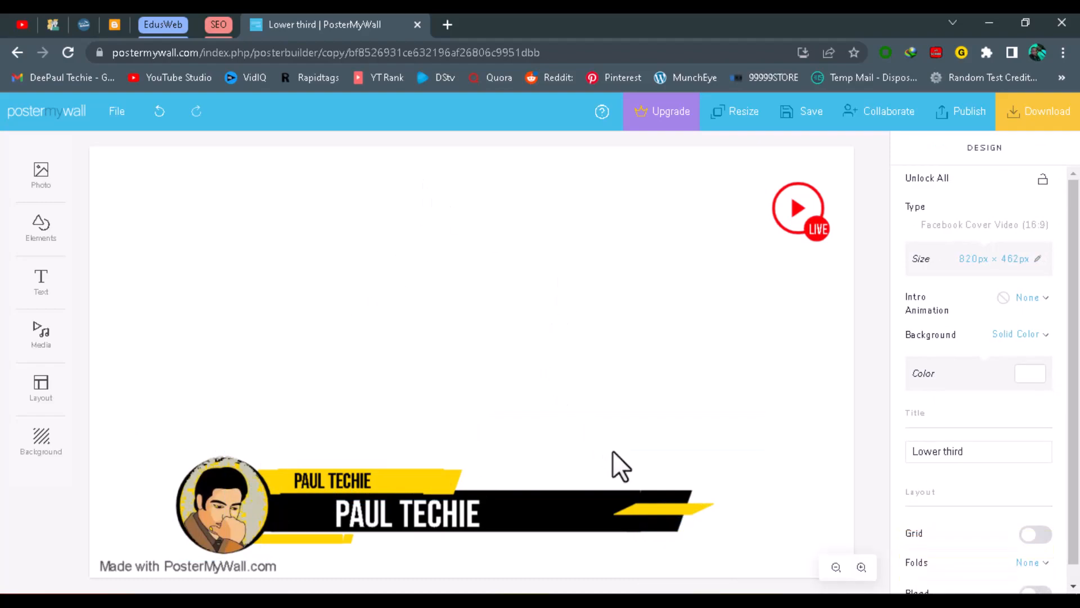
Recolour the fill of the small yellow slanted accent at the black bar's far end to the design's red.
{"action": "left_click", "coordinate": [635, 513]}
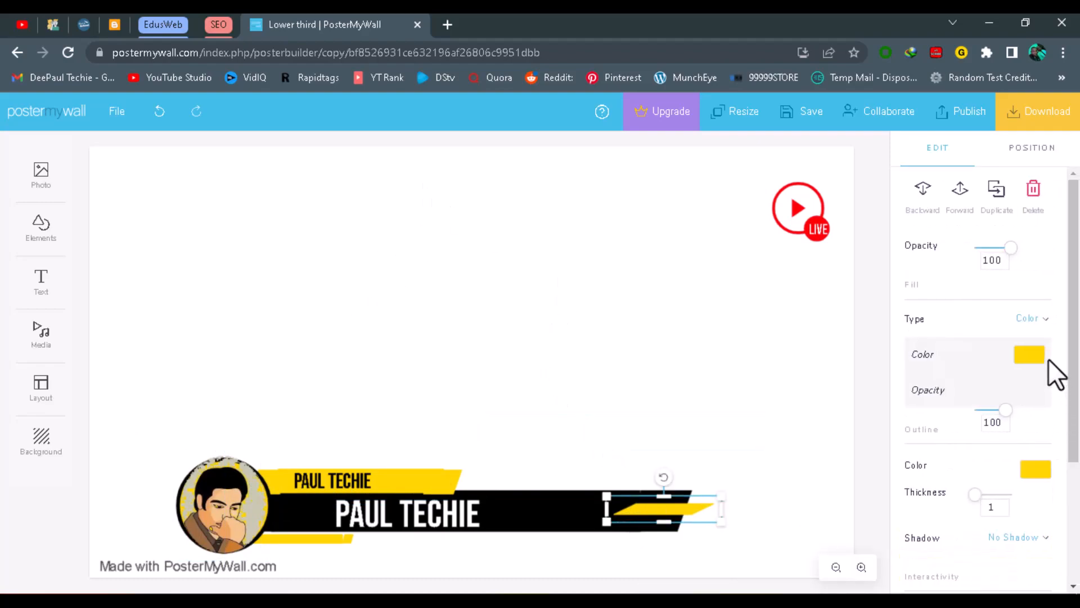
{"action": "left_click", "coordinate": [1043, 357]}
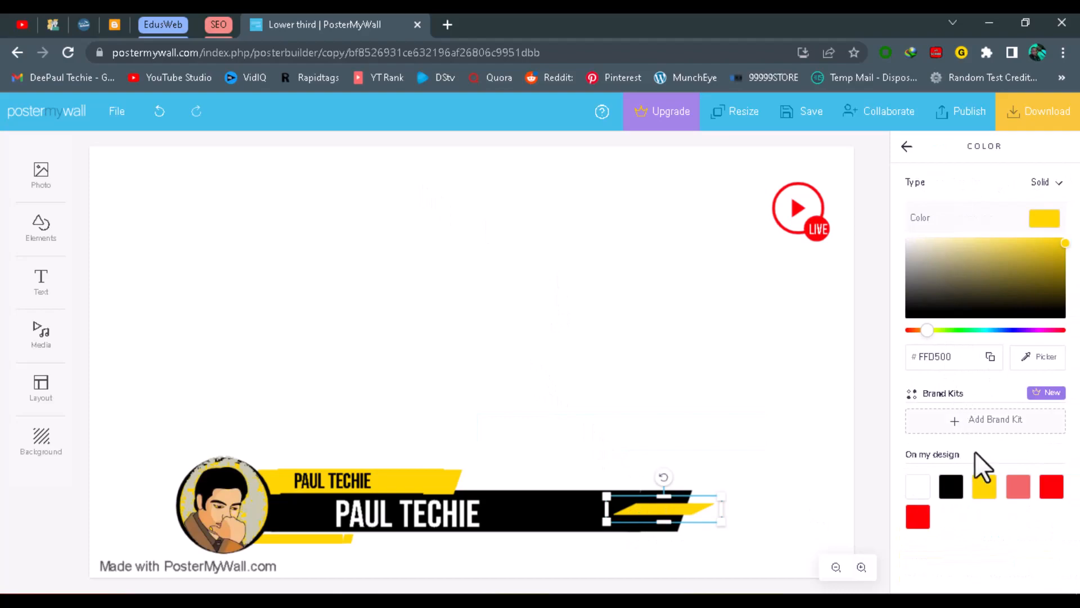
{"action": "left_click", "coordinate": [1052, 487]}
{"action": "left_click", "coordinate": [645, 274]}
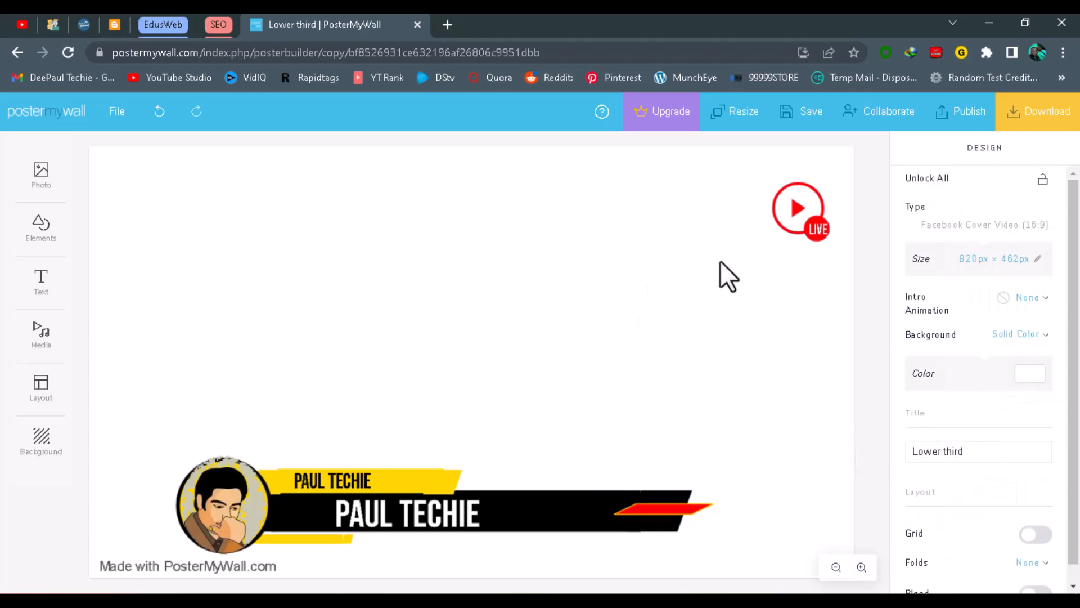
Delete all parts of the red LIVE play icon, including its ring, play triangle and LIVE badge.
{"action": "left_click", "coordinate": [778, 209]}
{"action": "key", "text": "Delete"}
{"action": "left_click", "coordinate": [797, 211]}
{"action": "key", "text": "Delete"}
{"action": "left_click", "coordinate": [808, 229]}
{"action": "key", "text": "Delete"}
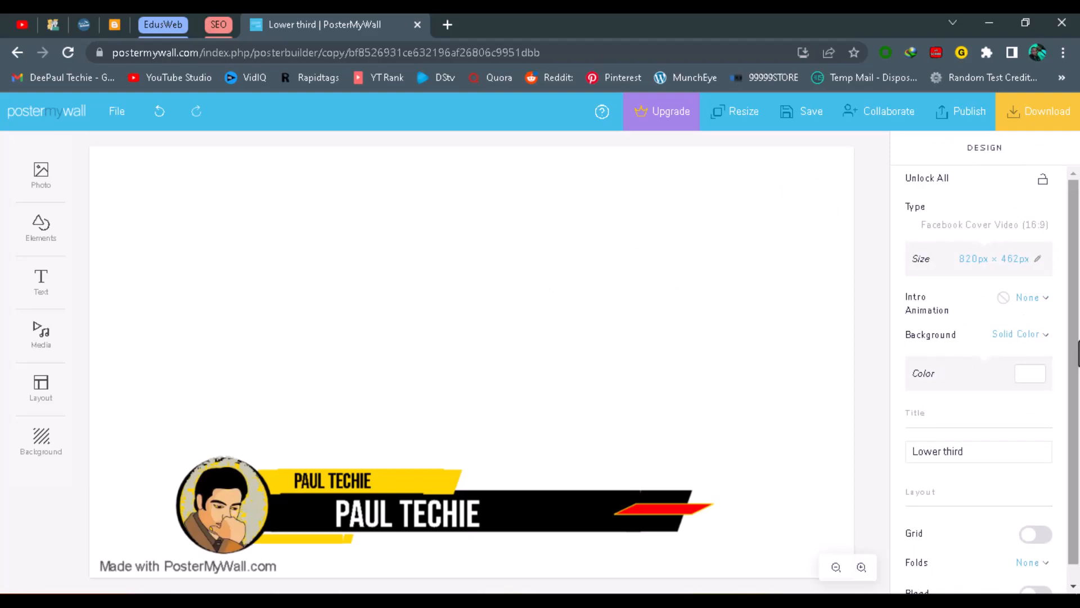
Set the design's background to Transparent and switch to vMix.
{"action": "left_click", "coordinate": [1024, 335]}
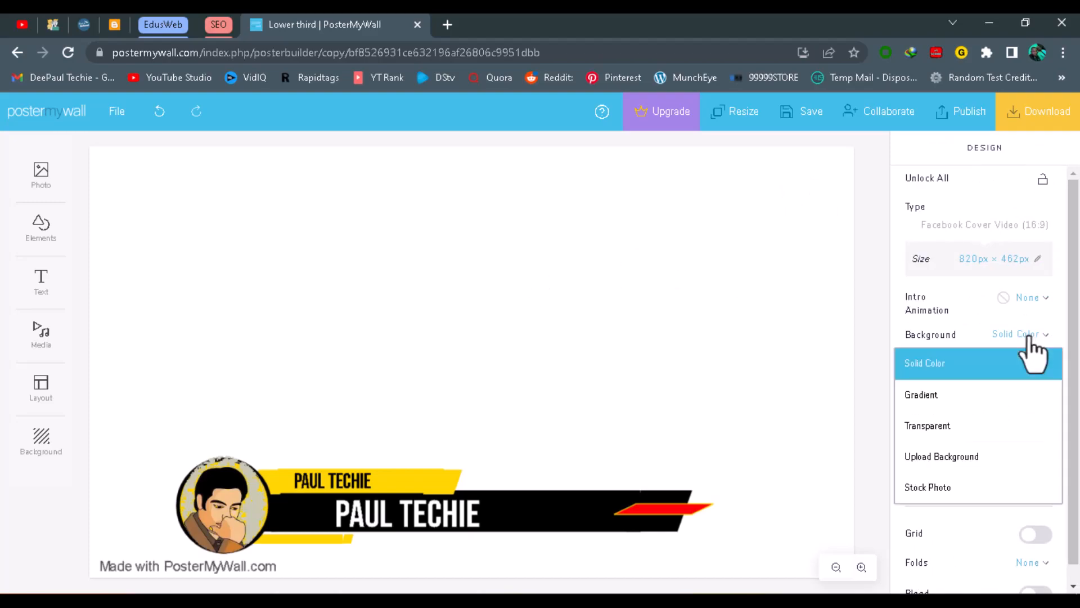
{"action": "left_click", "coordinate": [968, 428]}
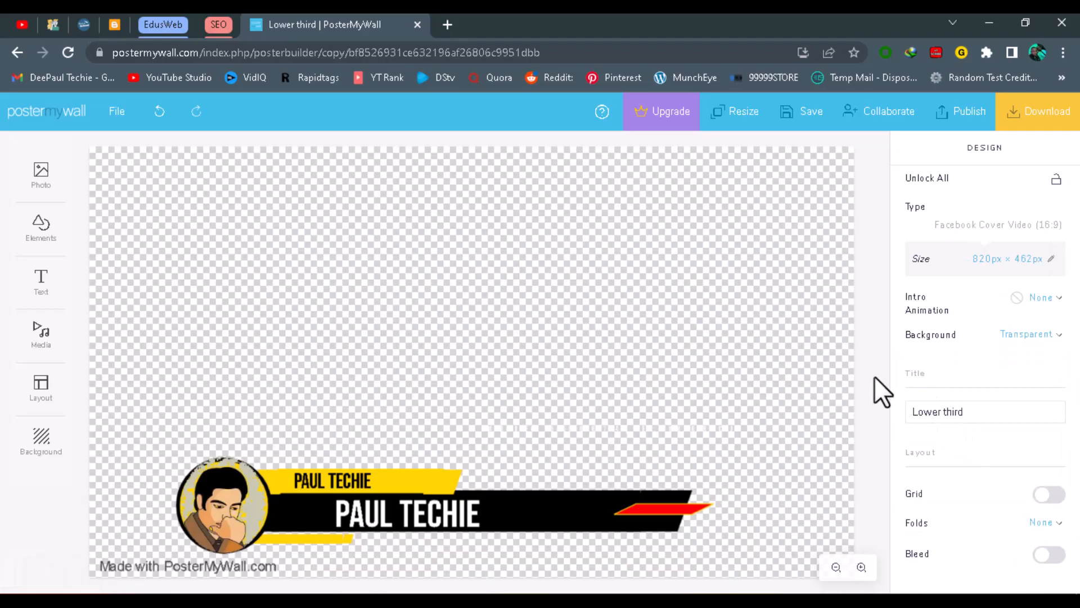
{"action": "left_click", "coordinate": [638, 448]}
{"action": "key", "text": "Escape"}
{"action": "left_click_drag", "start_coordinate": [134, 318], "coordinate": [745, 590]}
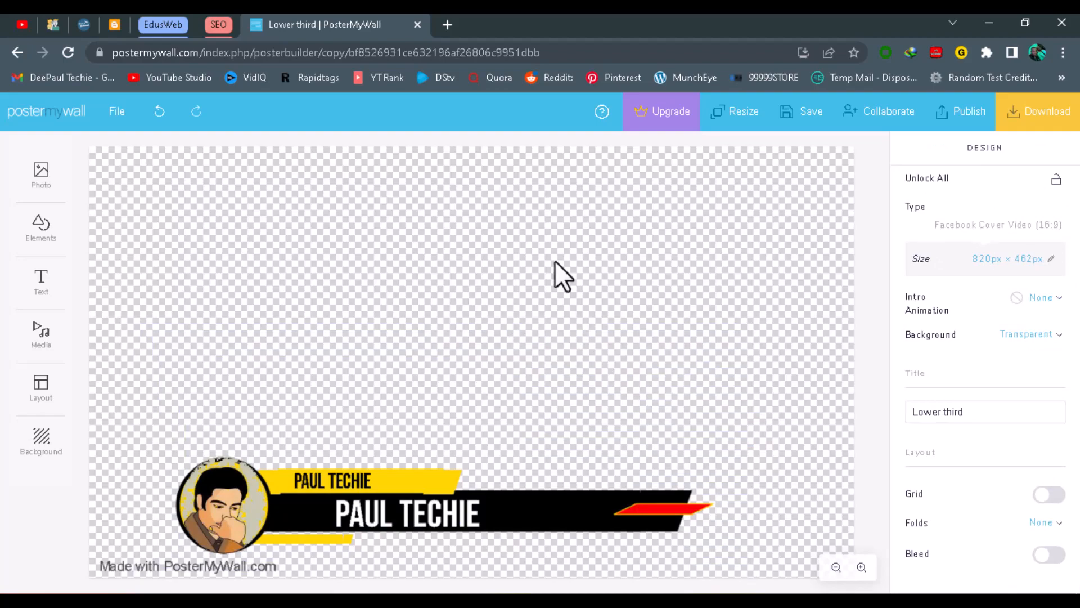
{"action": "left_click", "coordinate": [992, 25]}
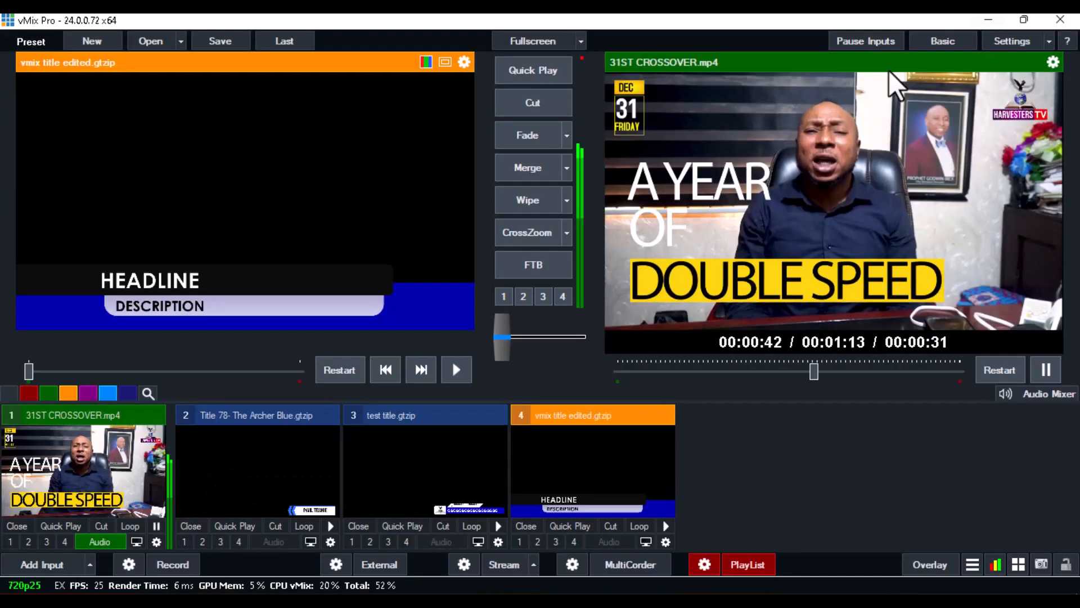